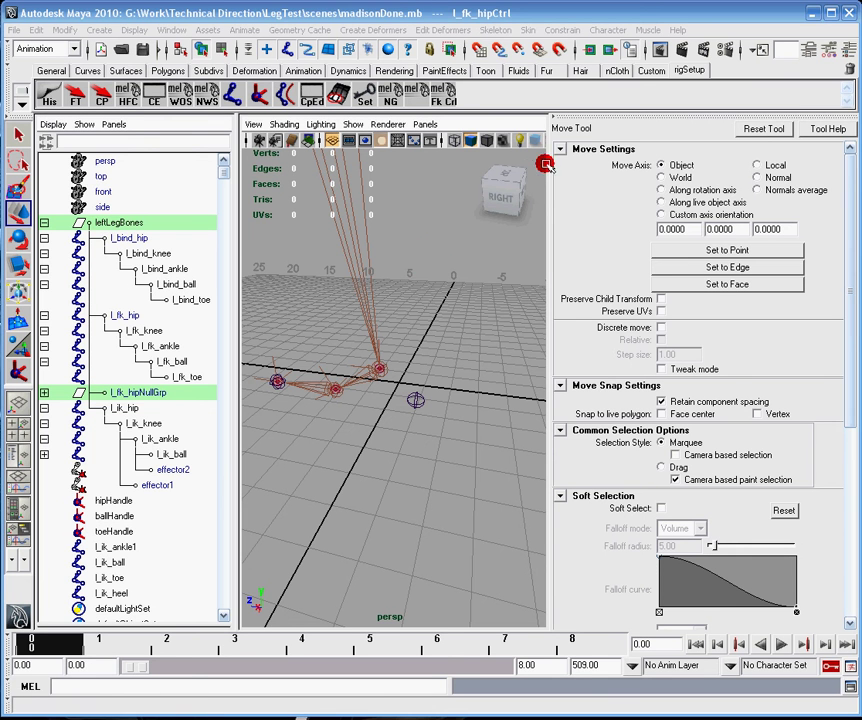
Parent the l_ik_toe joint under the separate l_ik_heel joint in the Outliner and expand the heel hierarchy.
key(space)
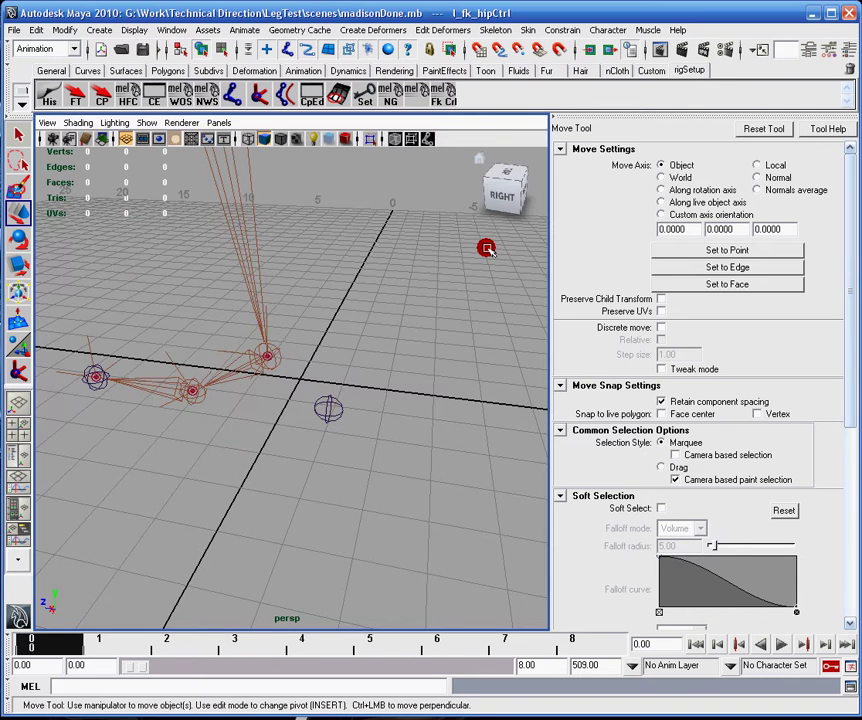
key(space)
click(554, 112)
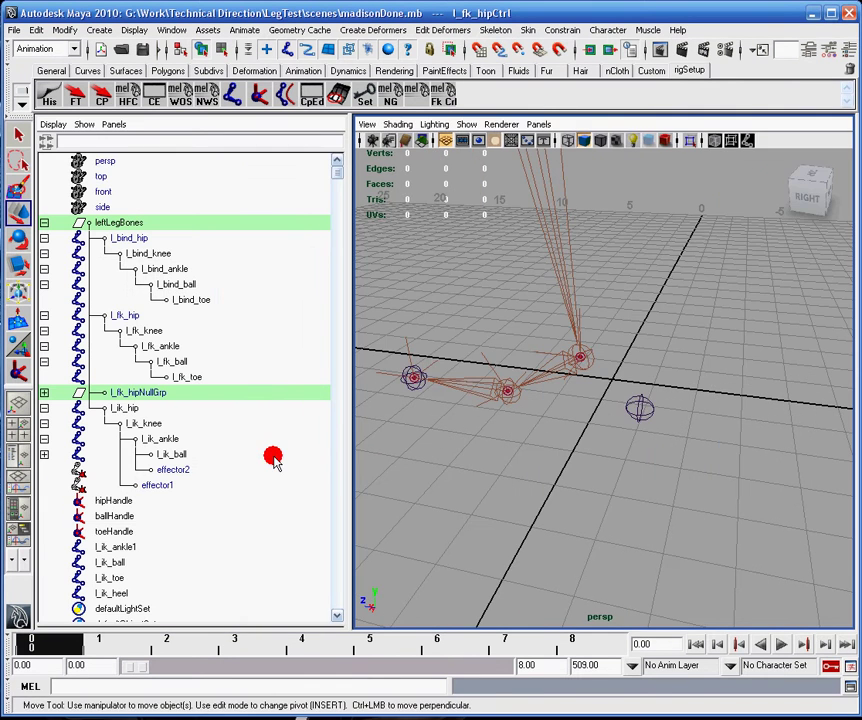
click(638, 405)
scroll(183, 546, down, 1)
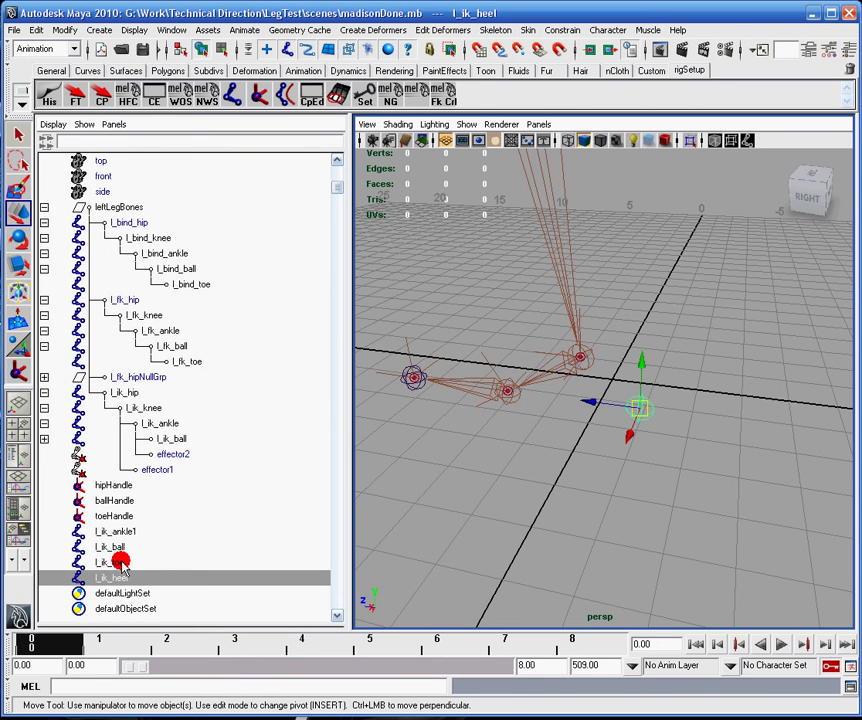
scroll(115, 566, down, 1)
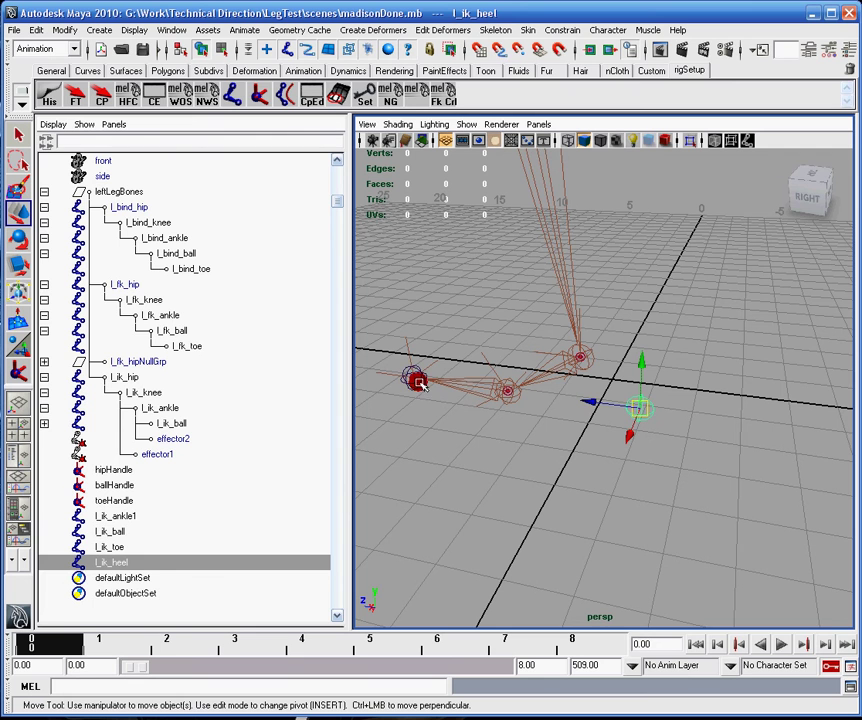
click(112, 548)
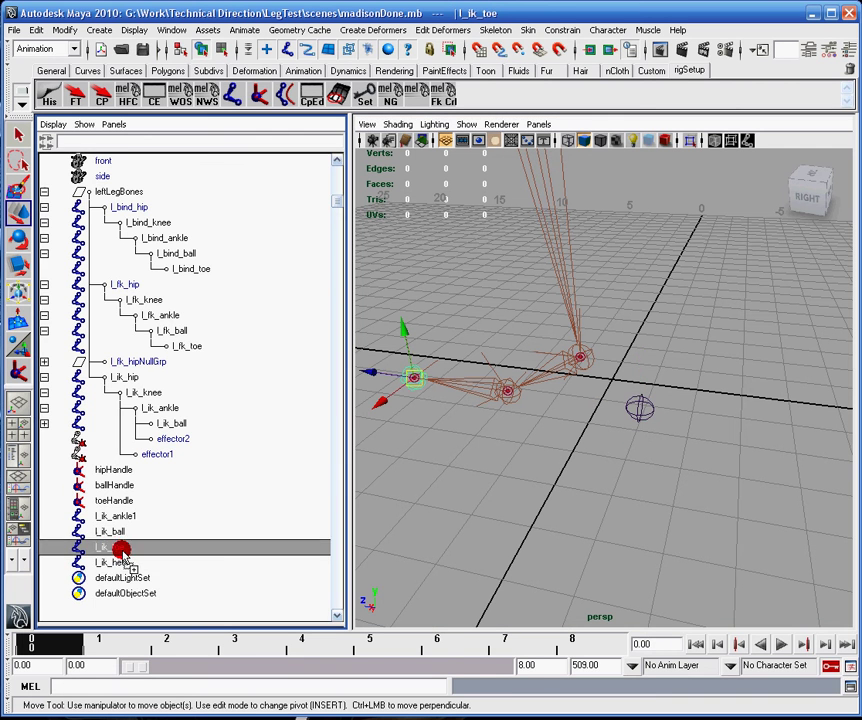
middle_drag(120, 550, 119, 561)
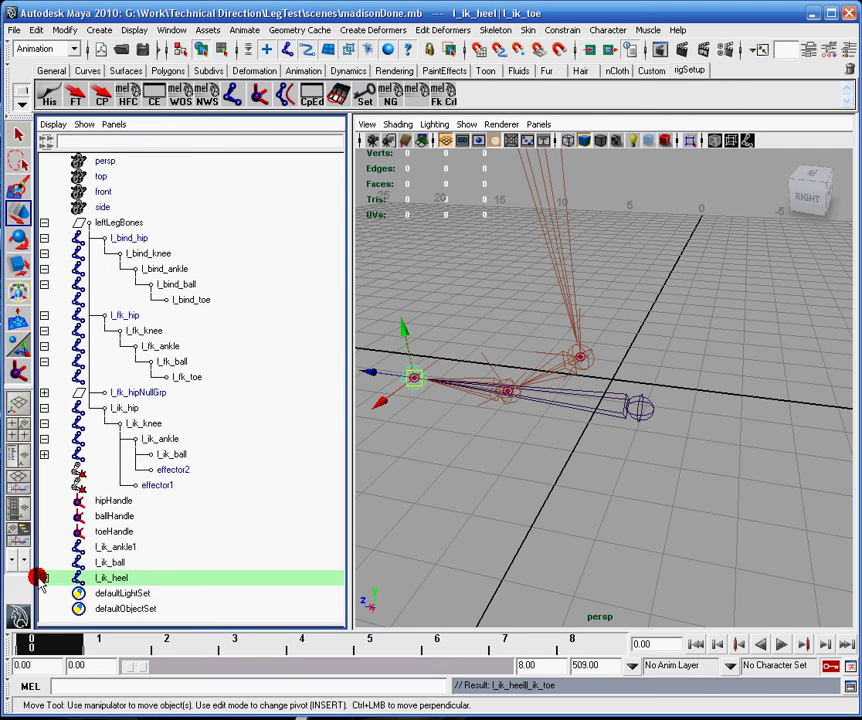
click(45, 579)
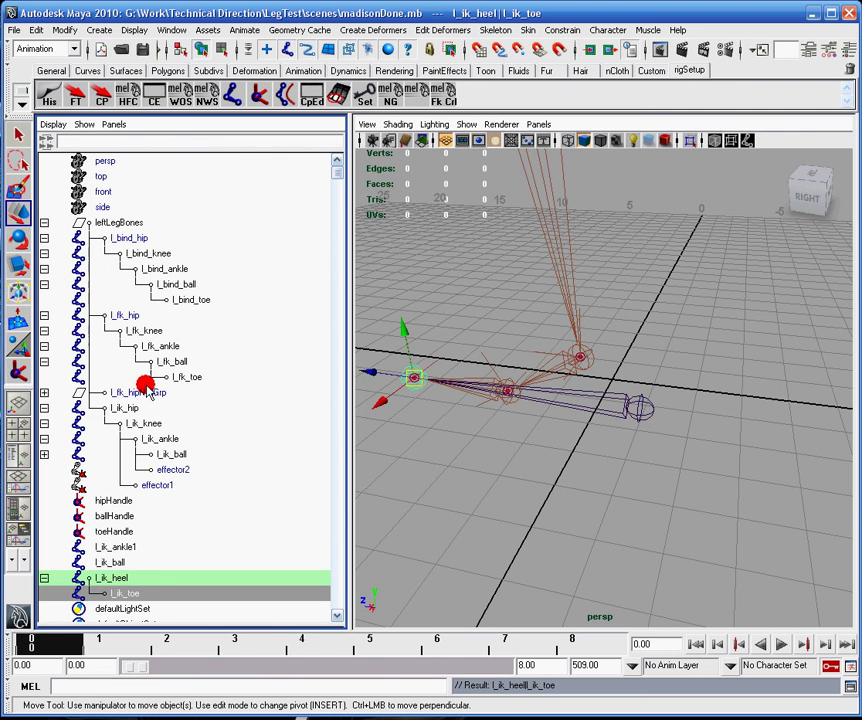
Parent the loose l_ik_ball joint under l_ik_toe and expand the toe's hierarchy.
click(120, 407)
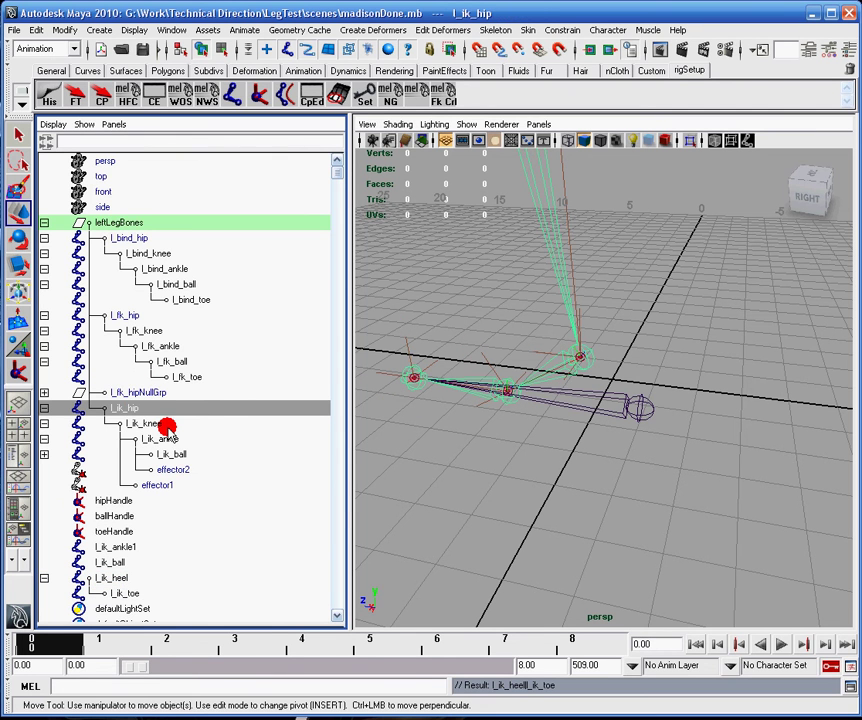
alt+drag(589, 342, 696, 366)
alt+drag(602, 364, 704, 371)
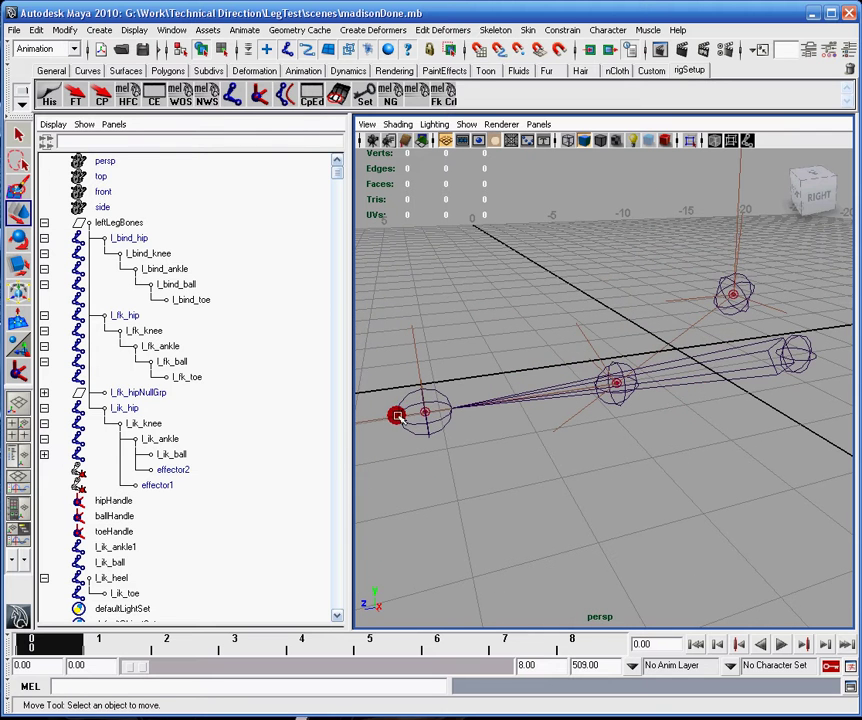
alt+drag(397, 415, 612, 475)
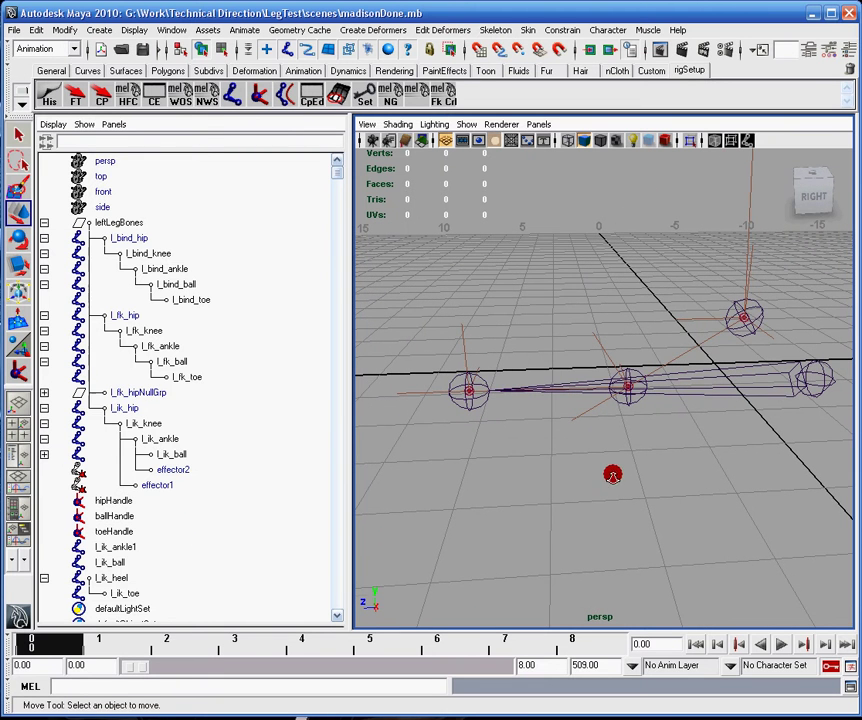
scroll(121, 533, down, 1)
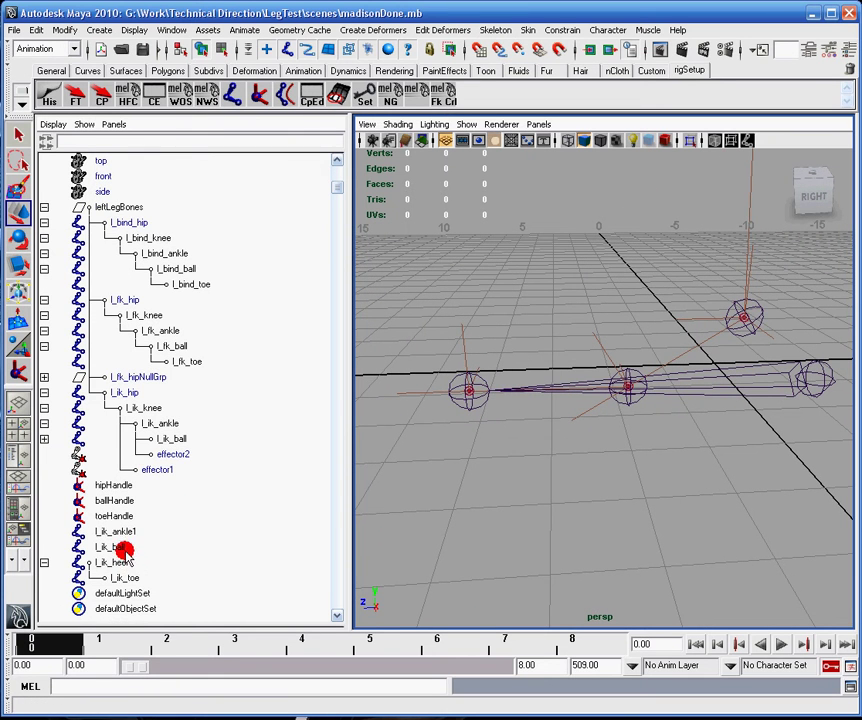
click(122, 549)
middle_drag(121, 550, 115, 578)
click(44, 577)
scroll(60, 566, down, 1)
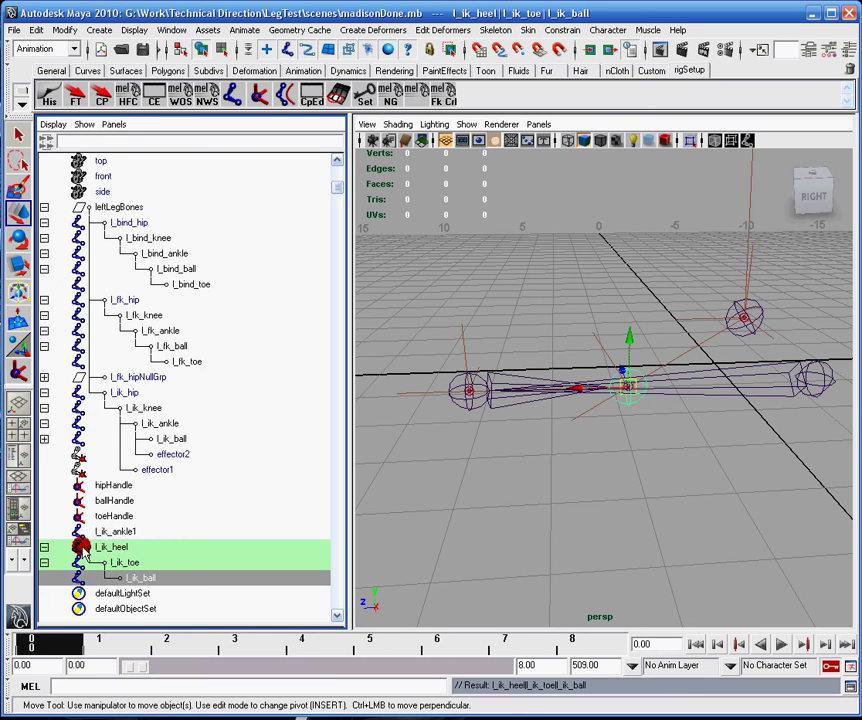
Parent the l_ik_ankle1 joint under l_ik_ball in the heel chain and expand the ball's hierarchy.
click(132, 533)
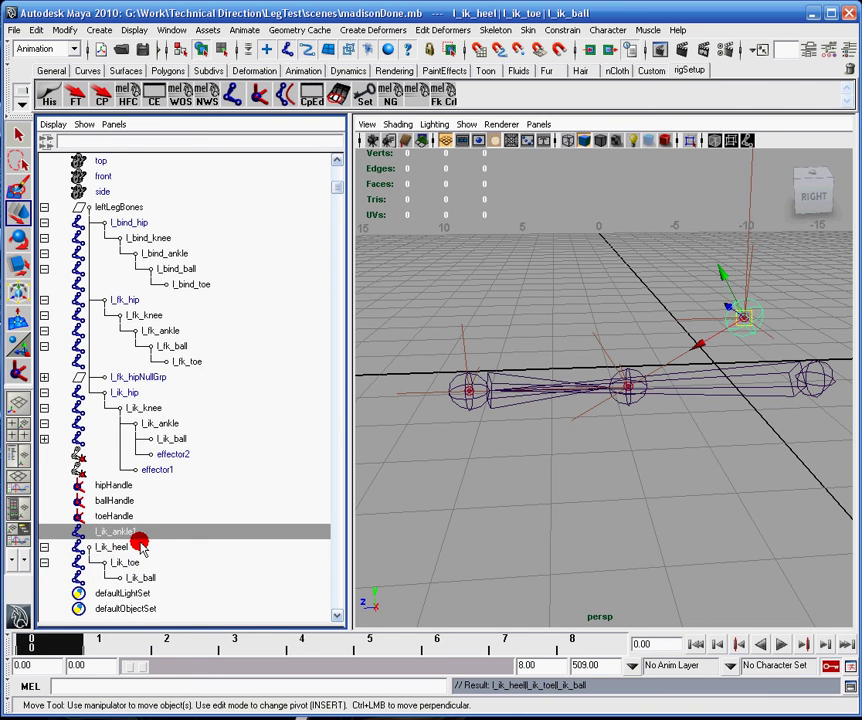
middle_drag(158, 533, 152, 577)
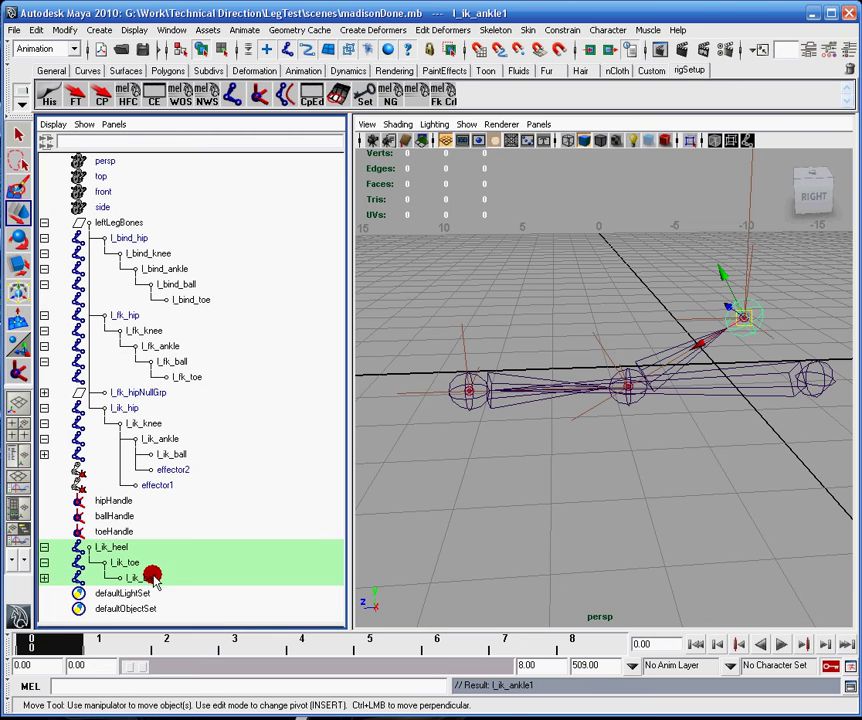
click(44, 578)
scroll(187, 577, down, 2)
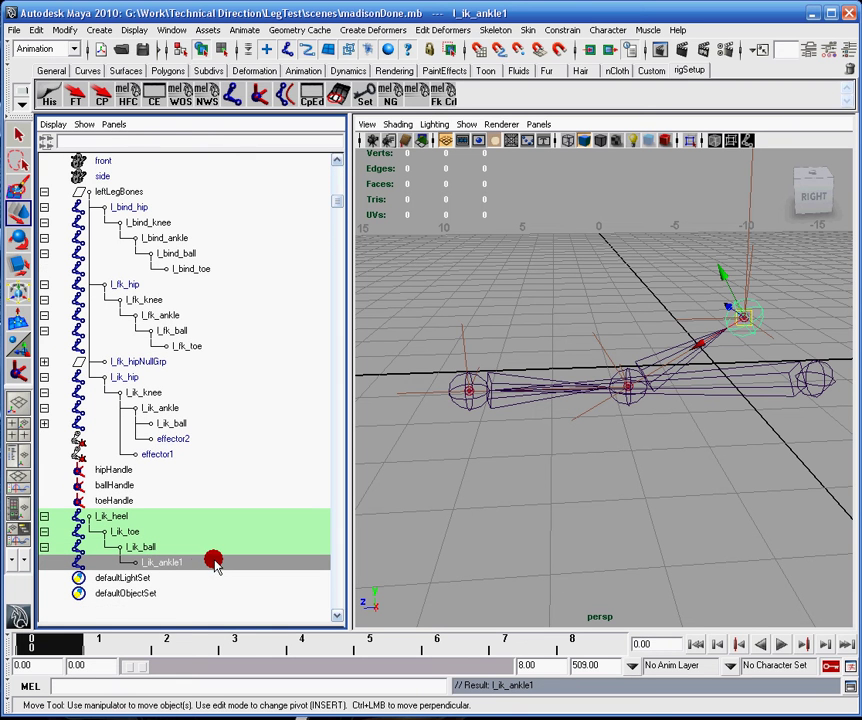
Rename the l_ik_ankle1 joint at the end of the heel chain to l_ik_ankle.
double_click(214, 562)
key(BackSpace)
key(Return)
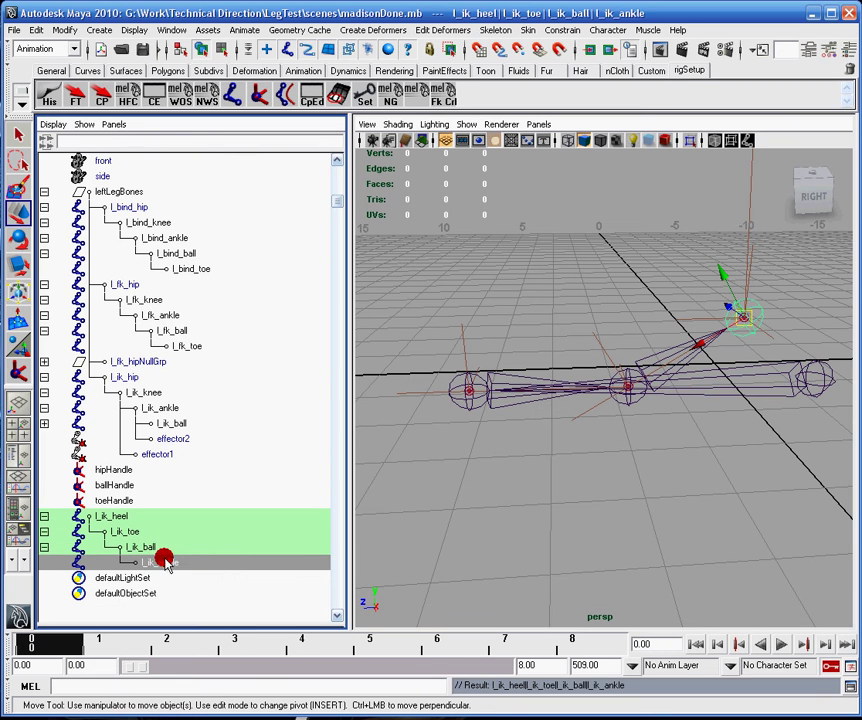
click(651, 449)
alt+drag(651, 449, 695, 395)
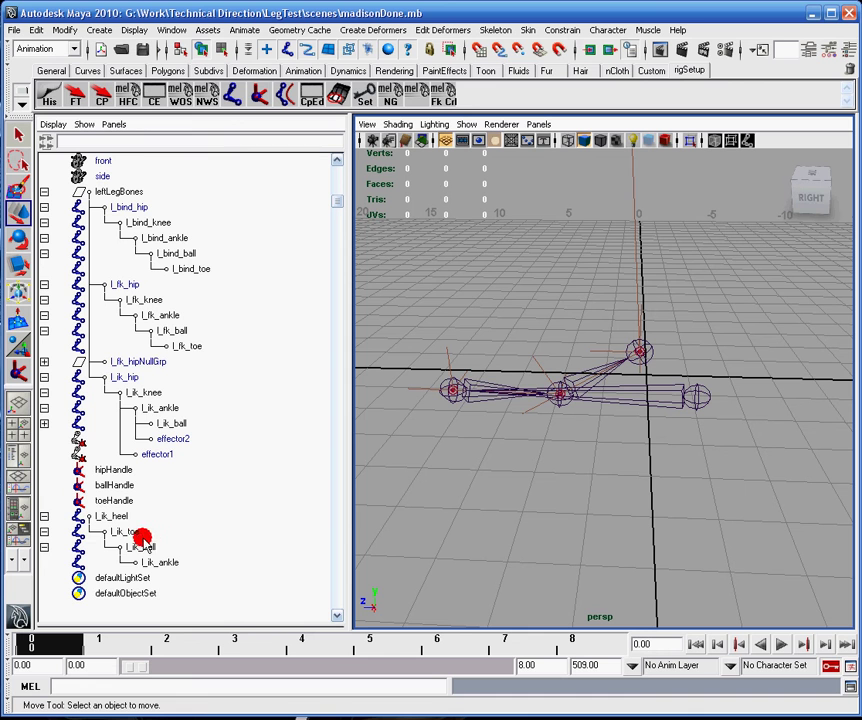
Select l_ik_heel and examine the reverse foot chain running through the toe, ball and ankle joints.
middle_drag(150, 548, 124, 514)
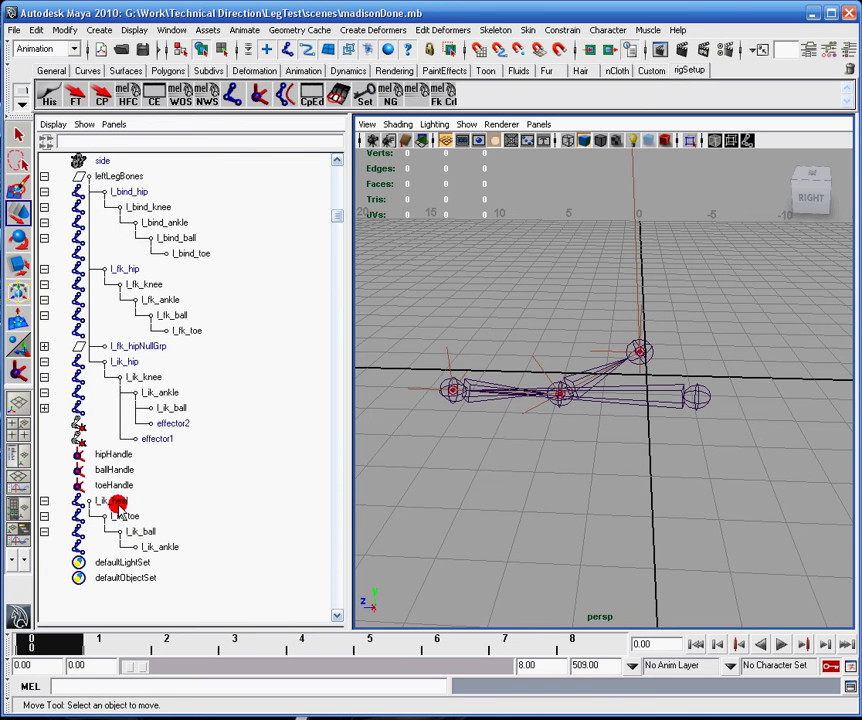
click(704, 394)
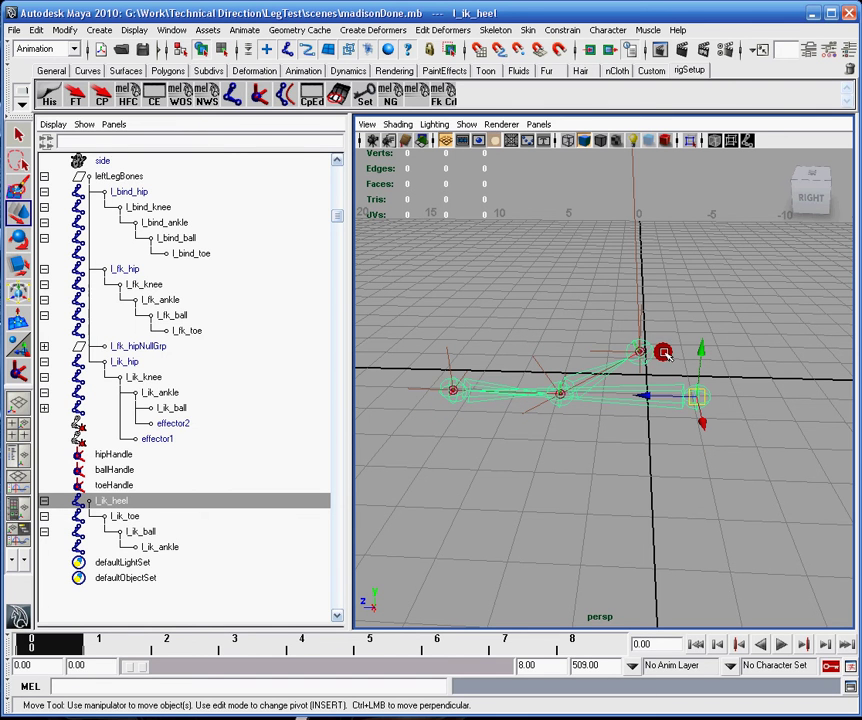
click(133, 514)
middle_drag(133, 514, 130, 500)
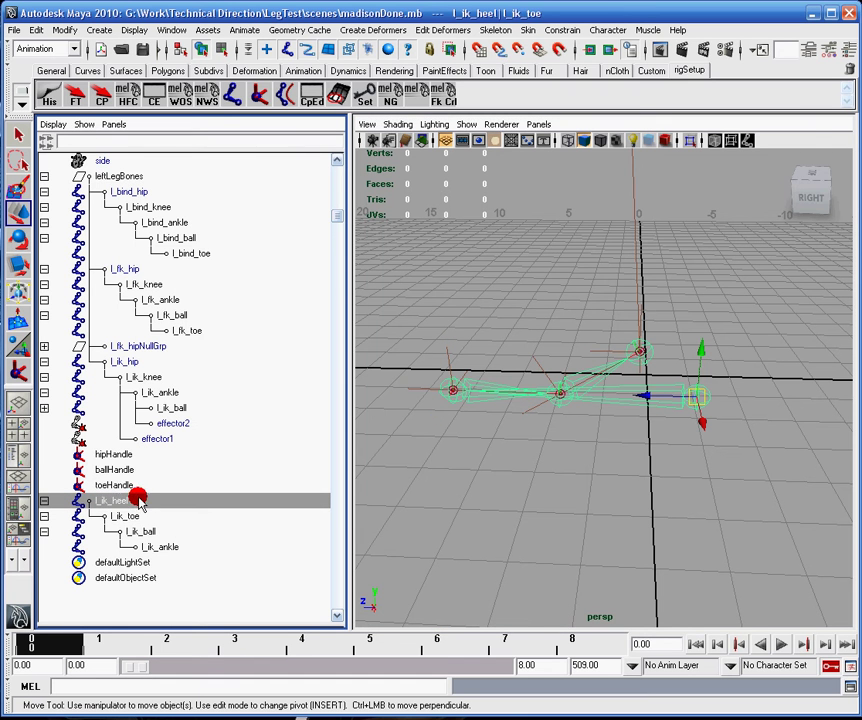
click(119, 501)
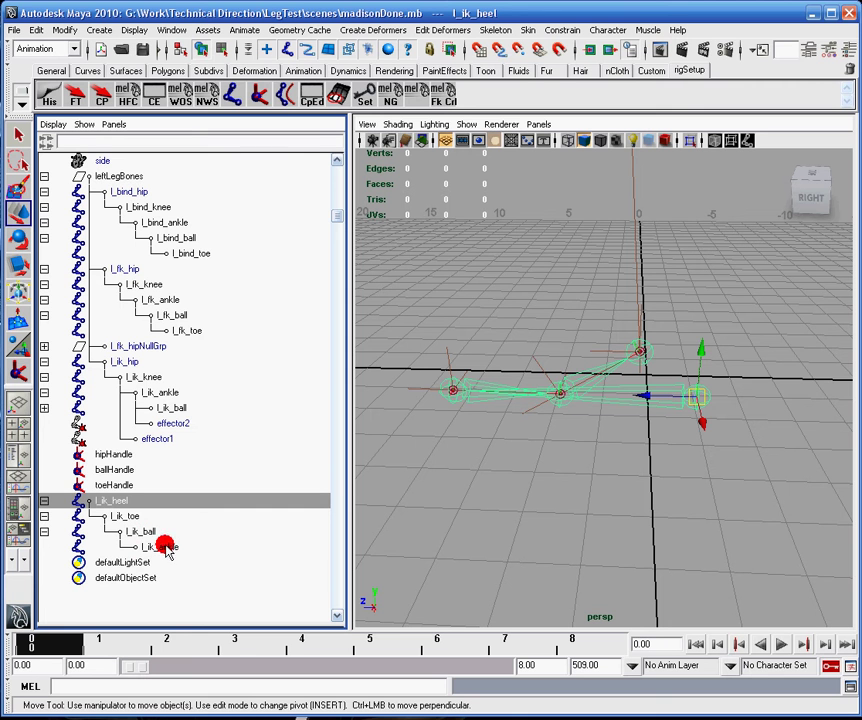
alt+drag(617, 457, 705, 373)
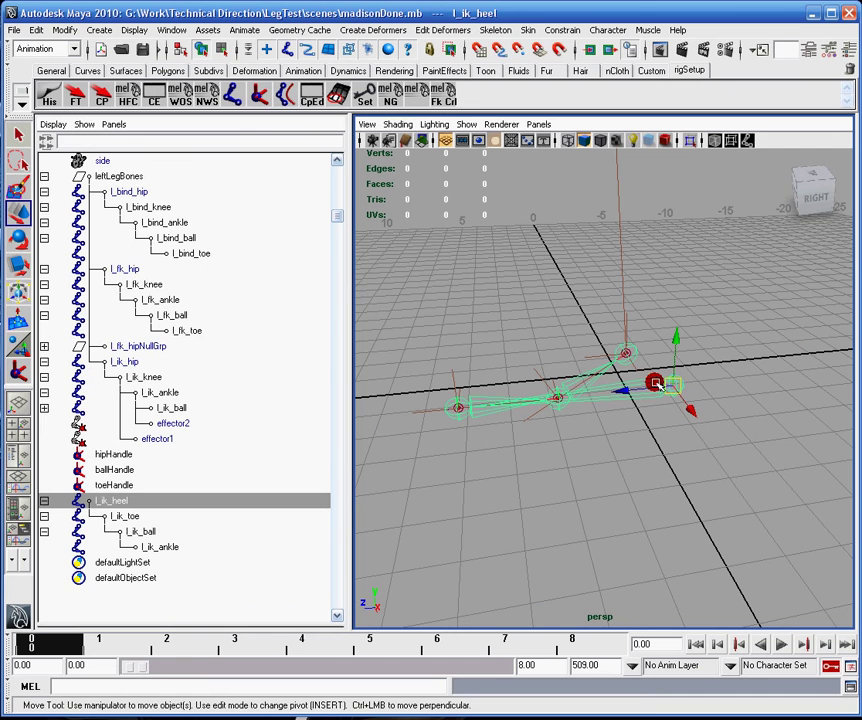
drag(660, 384, 682, 385)
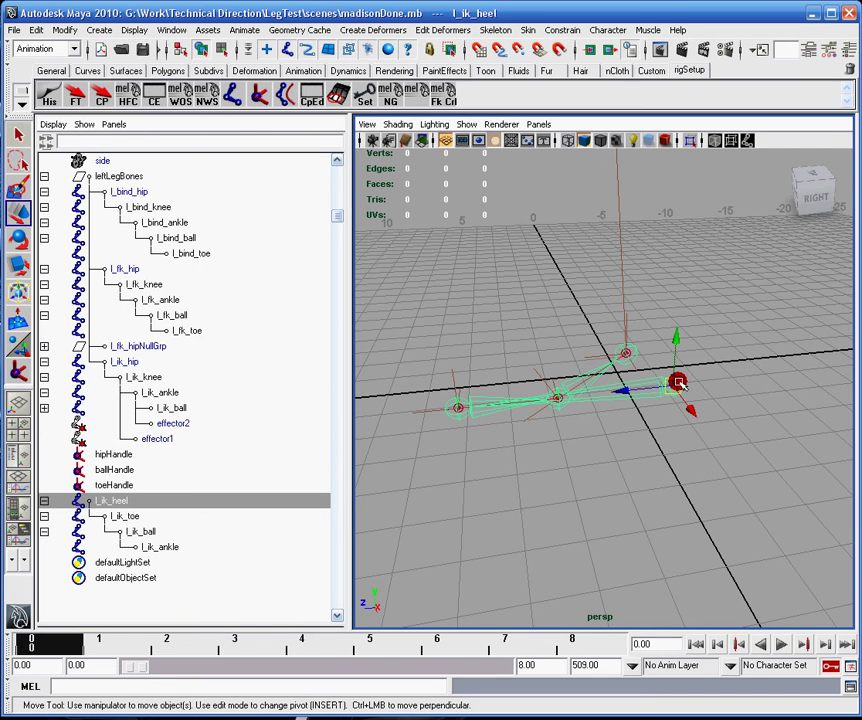
Test the reverse foot chain by rotating l_ik_heel freely, and undo the rotation.
key(r)
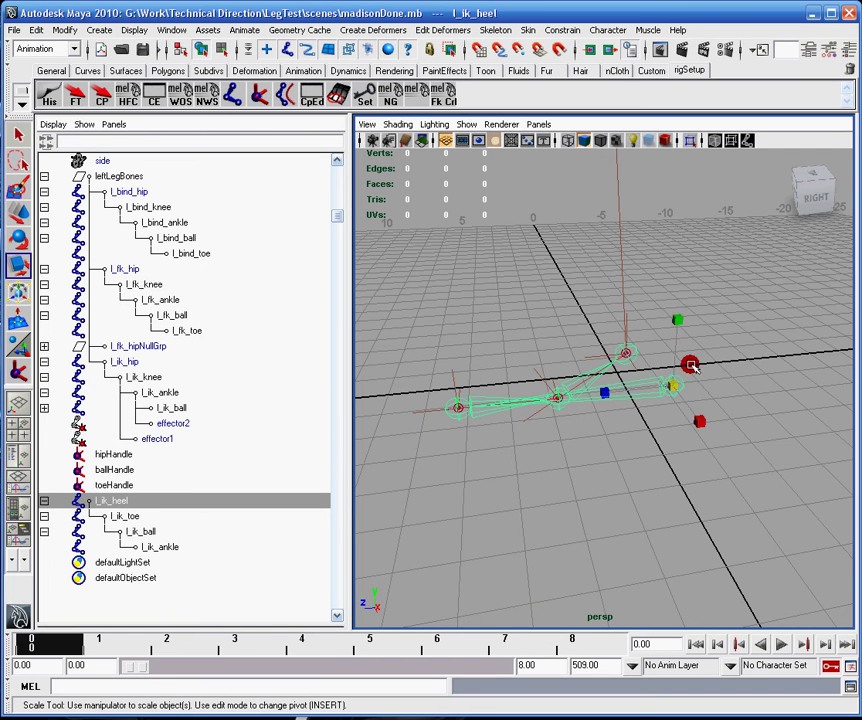
key(e)
drag(640, 411, 669, 418)
drag(636, 382, 611, 346)
key(ctrl+z)
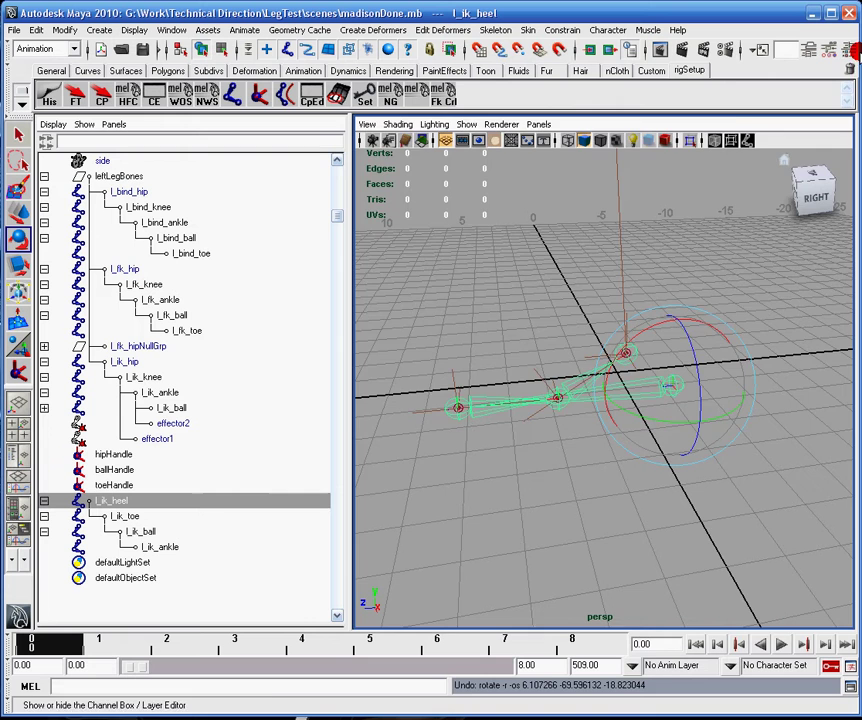
Show the Channel Box and draw a looped EP curve on the grid around the foot joints, ending at its start point.
click(842, 50)
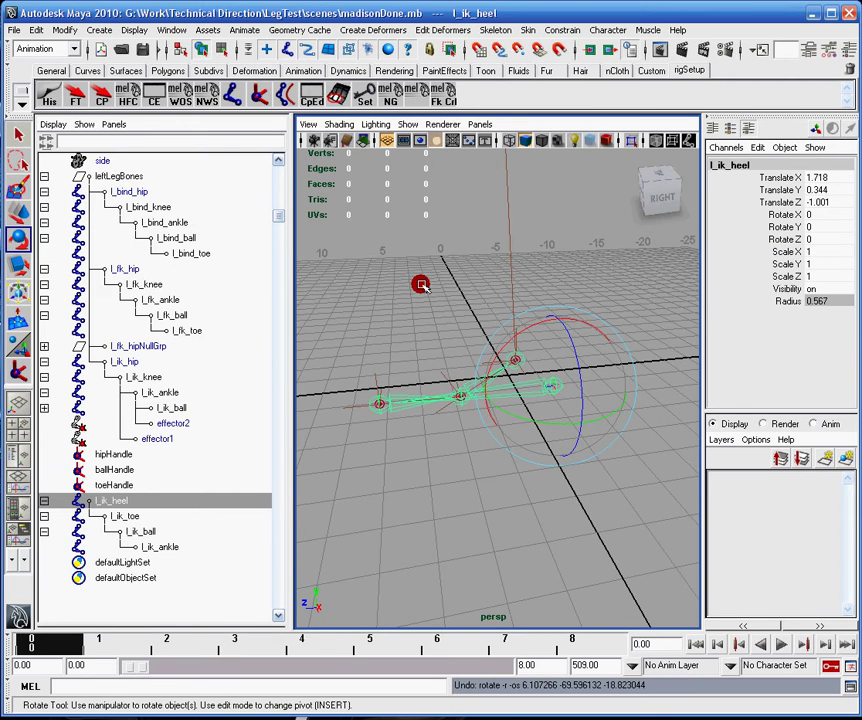
alt+drag(410, 289, 410, 296)
click(88, 71)
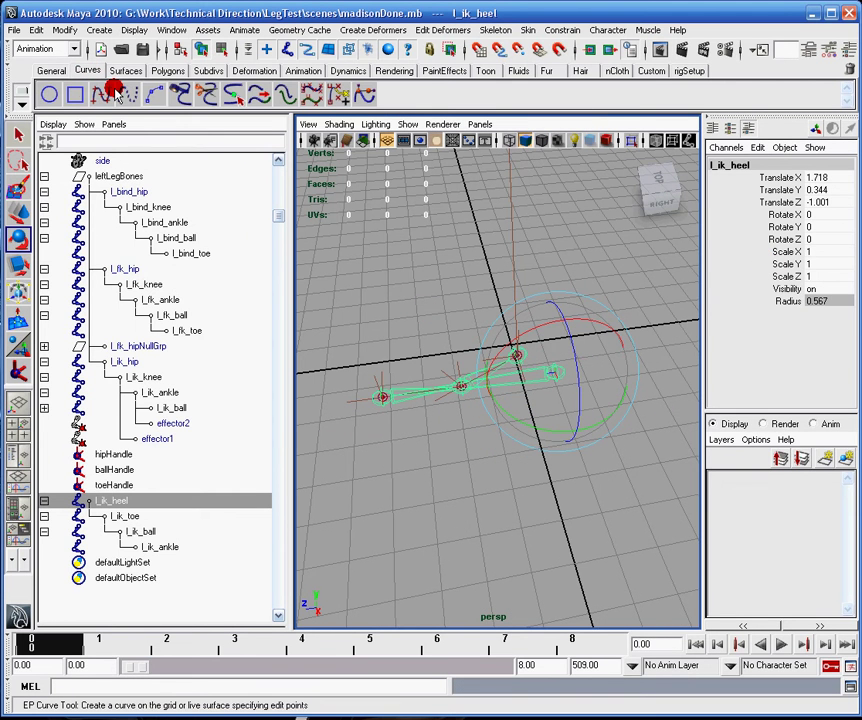
click(103, 93)
alt+drag(587, 447, 554, 391)
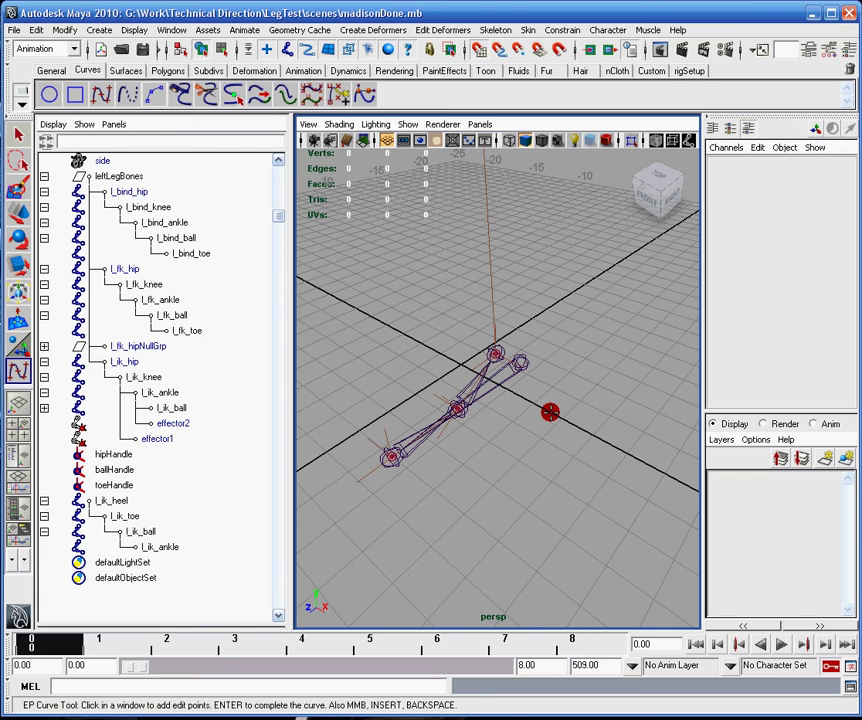
click(550, 412)
click(414, 466)
click(335, 496)
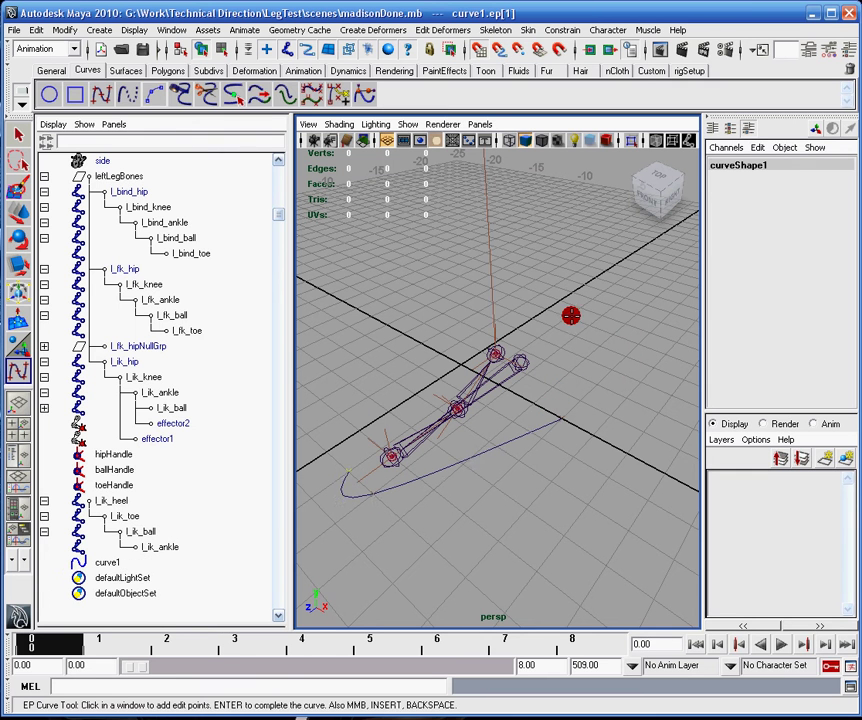
click(566, 352)
click(562, 414)
click(558, 416)
click(650, 404)
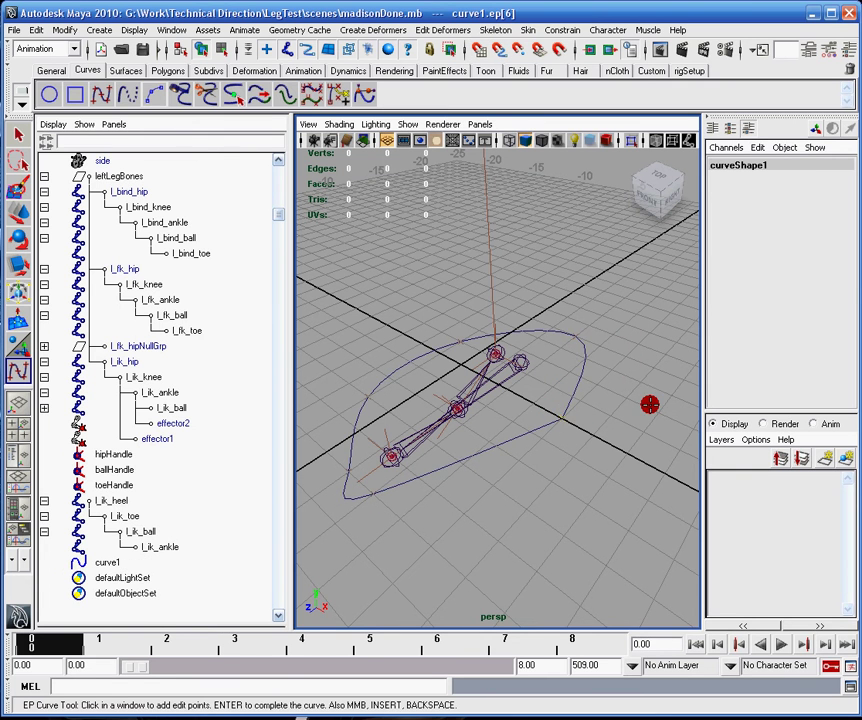
key(Return)
Rename the new foot outline curve to ik_Ctrl.
key(e)
alt+drag(598, 317, 504, 314)
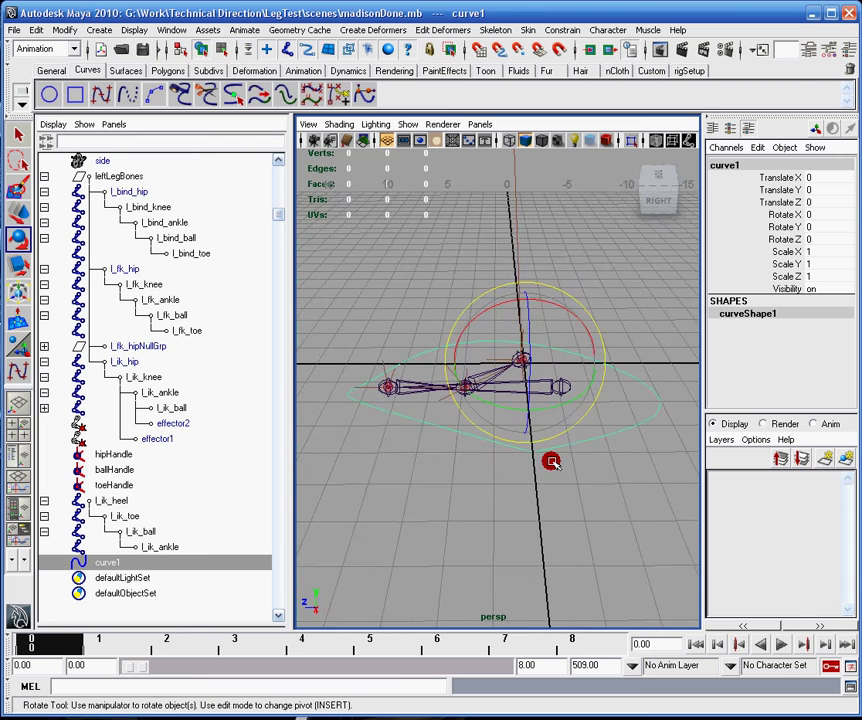
alt+drag(551, 461, 538, 380)
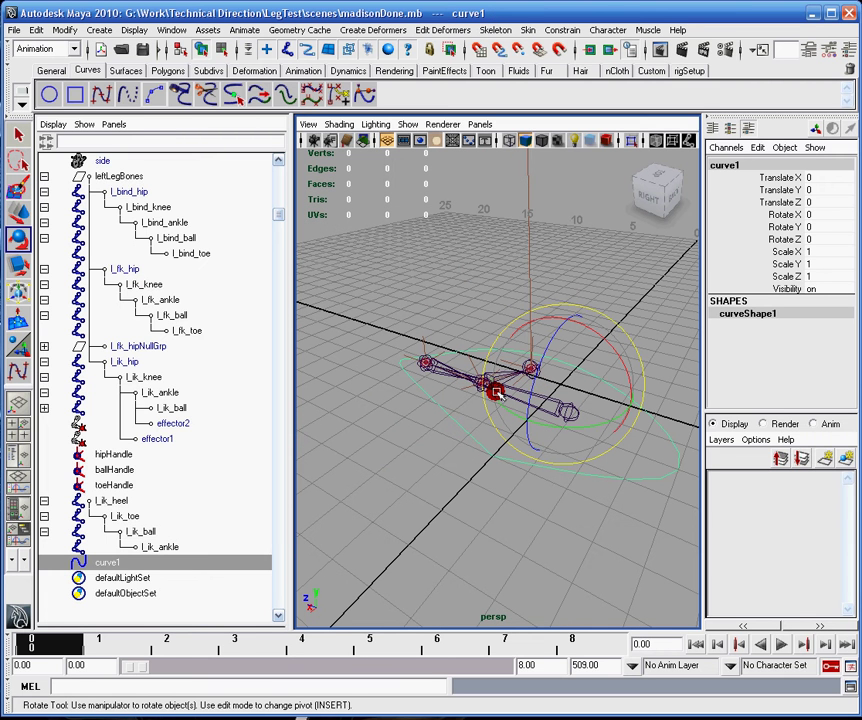
click(17, 133)
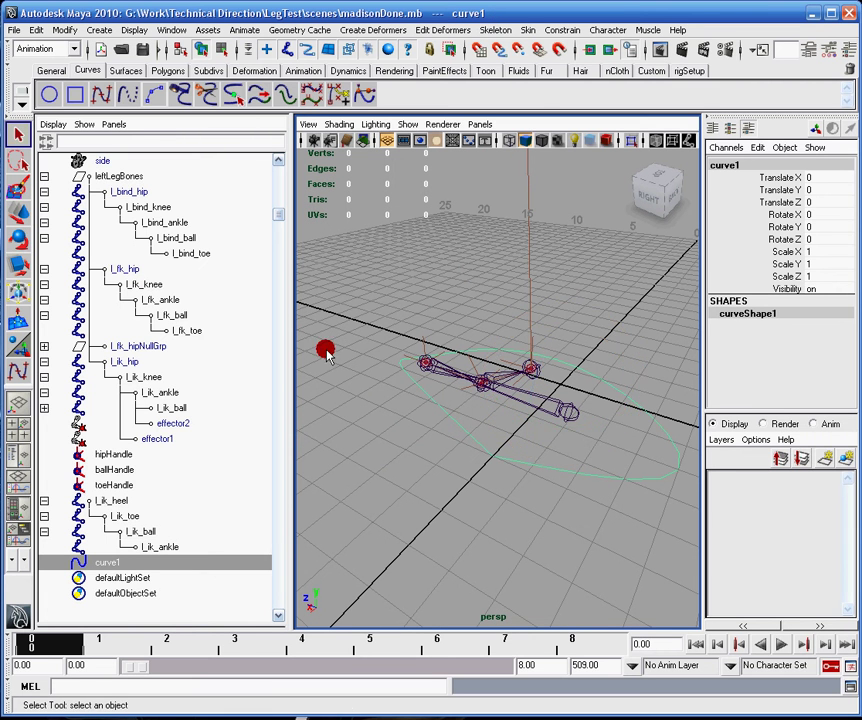
alt+drag(327, 350, 587, 468)
double_click(145, 564)
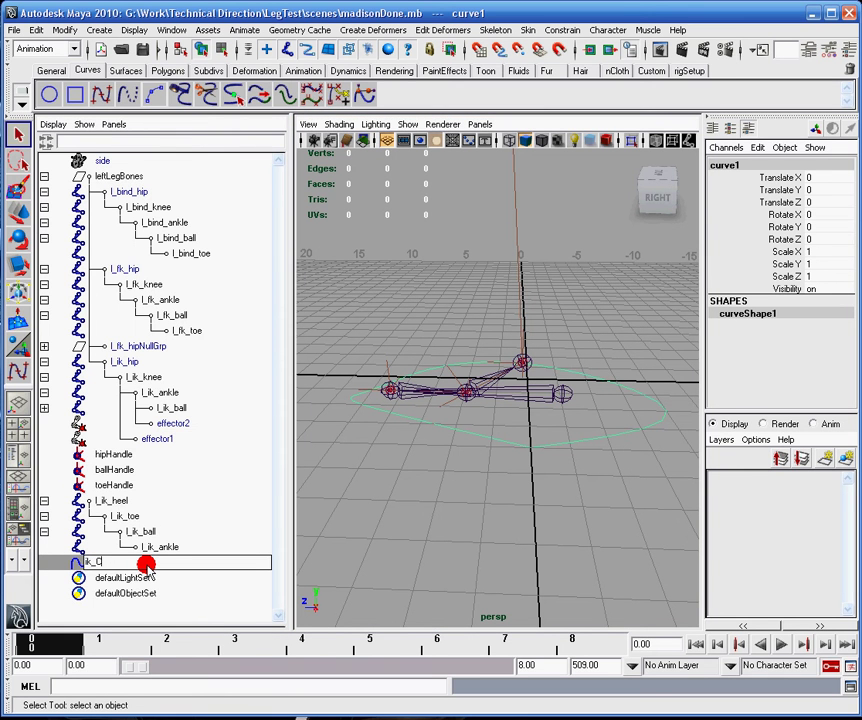
text(ik_Ctrl)
key(Return)
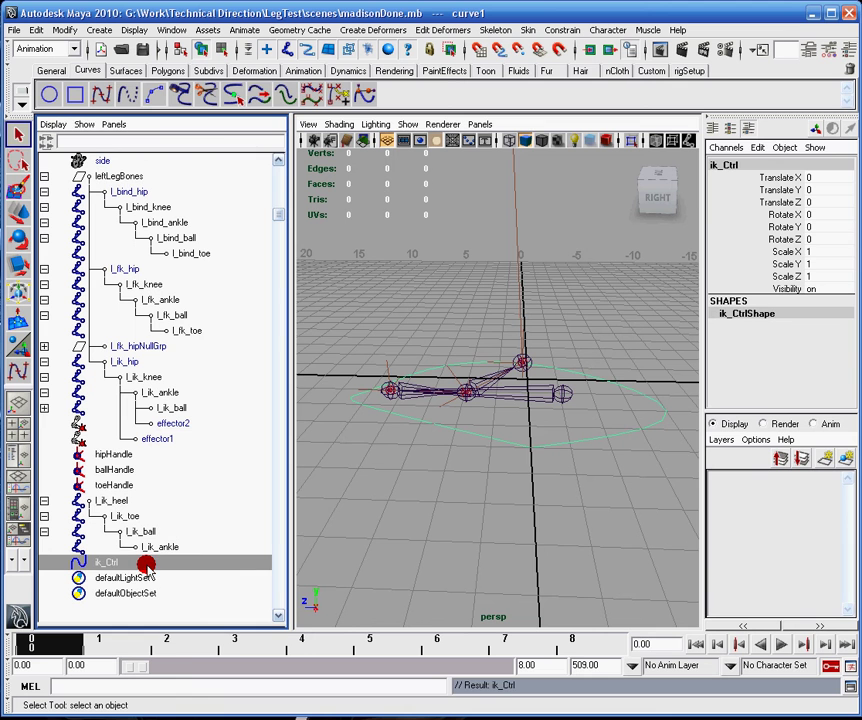
Move the ik_Ctrl curve forward along the Z axis to a Translate Z of about 0.918.
alt+drag(575, 415, 560, 450)
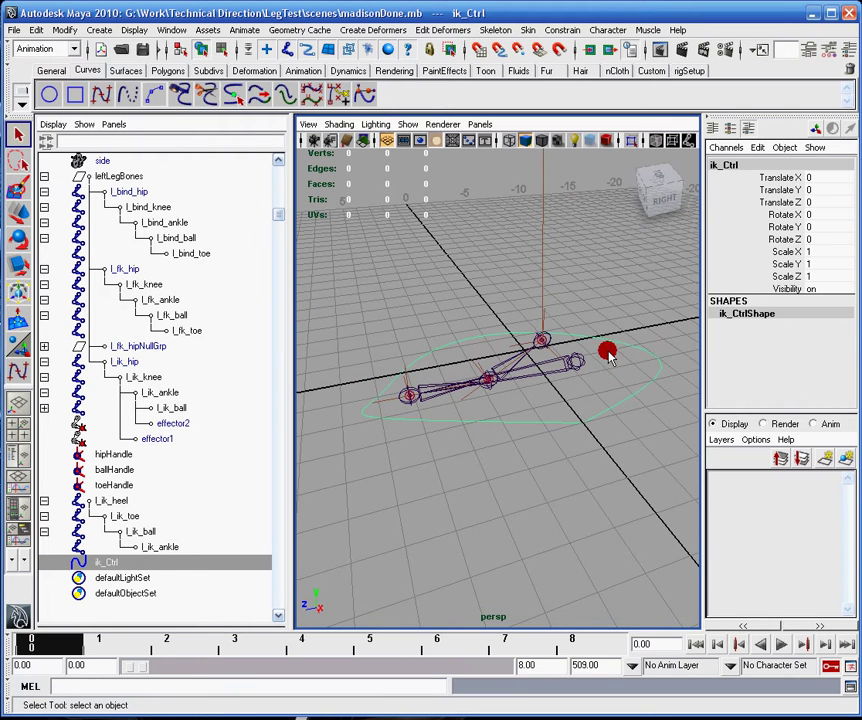
key(w)
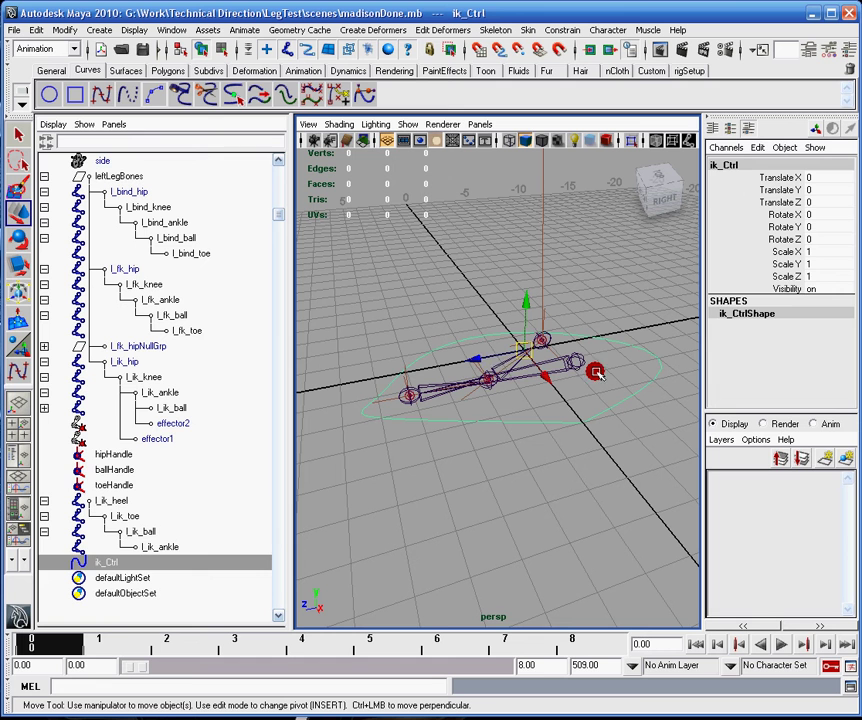
click(472, 362)
key(ctrl+z)
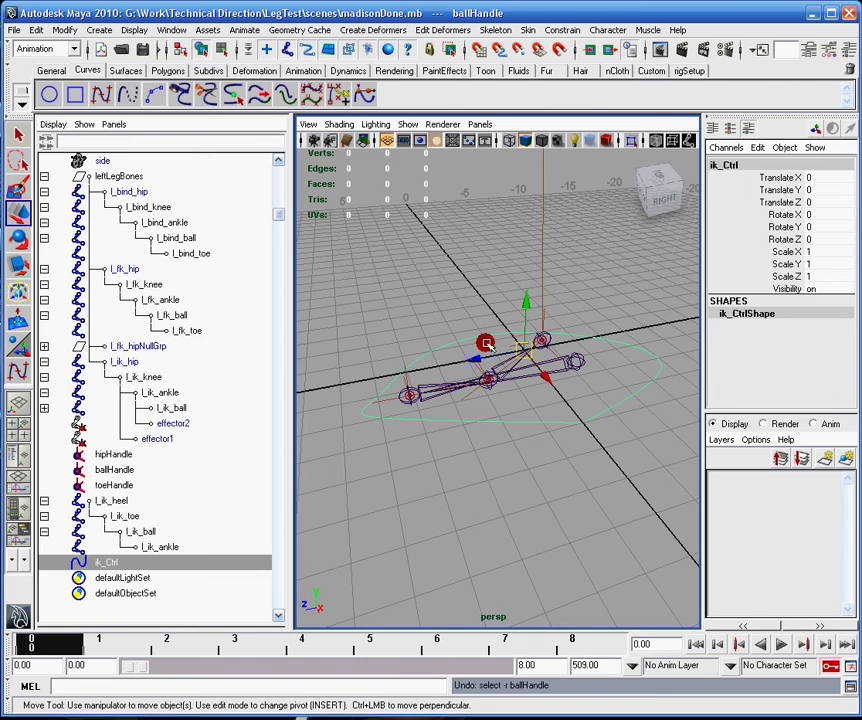
click(660, 358)
click(519, 358)
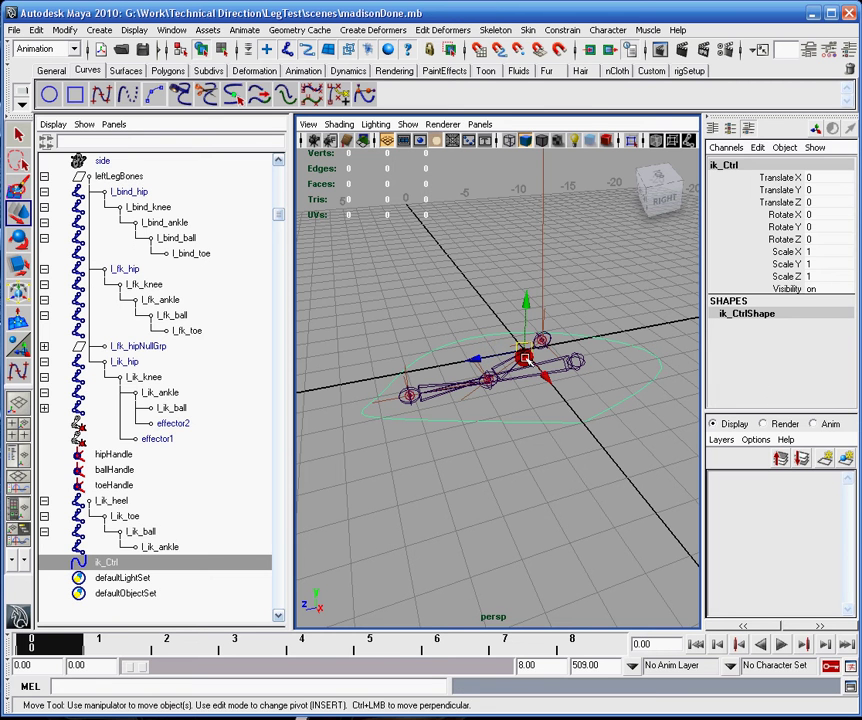
drag(480, 364, 448, 366)
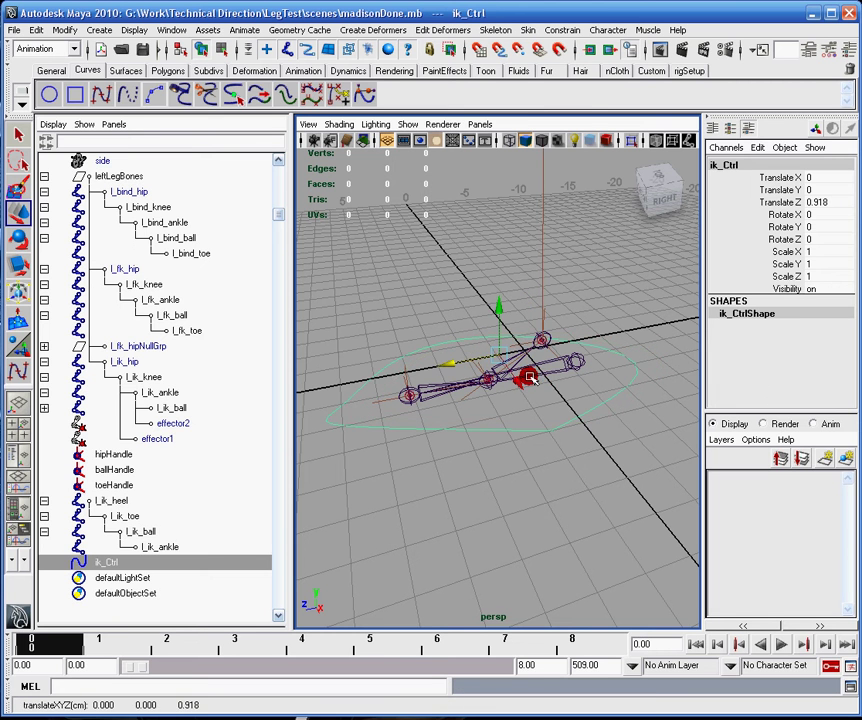
Move the pivot of ik_Ctrl onto the heel joint at the back of the foot.
key(Insert)
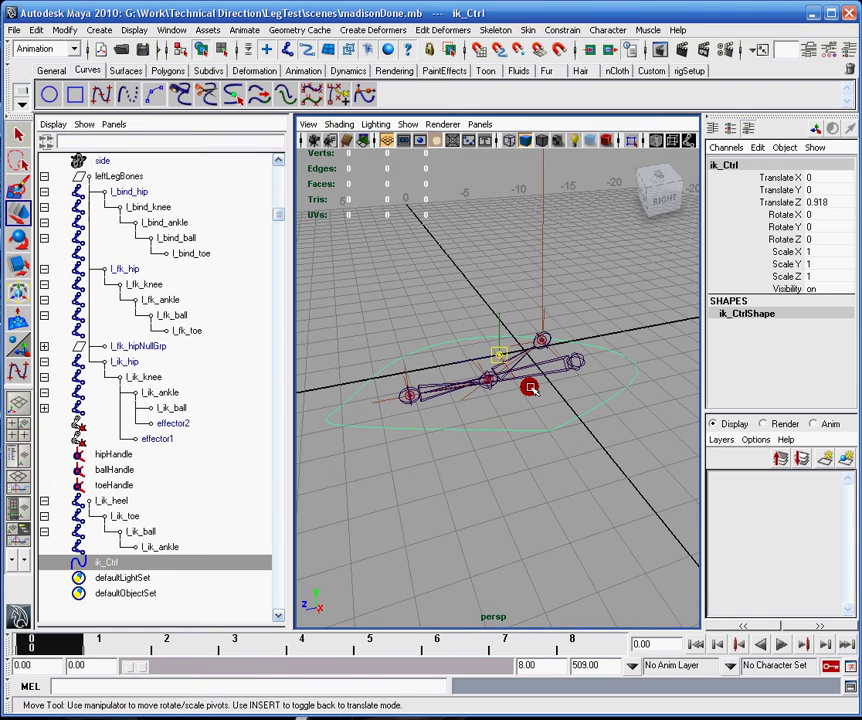
drag(502, 355, 577, 363)
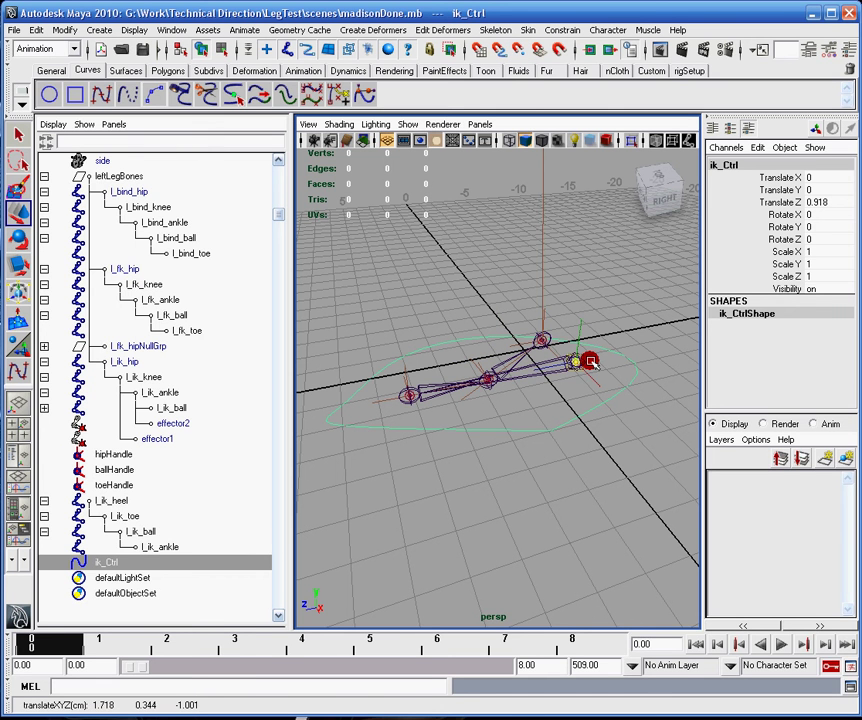
key(Insert)
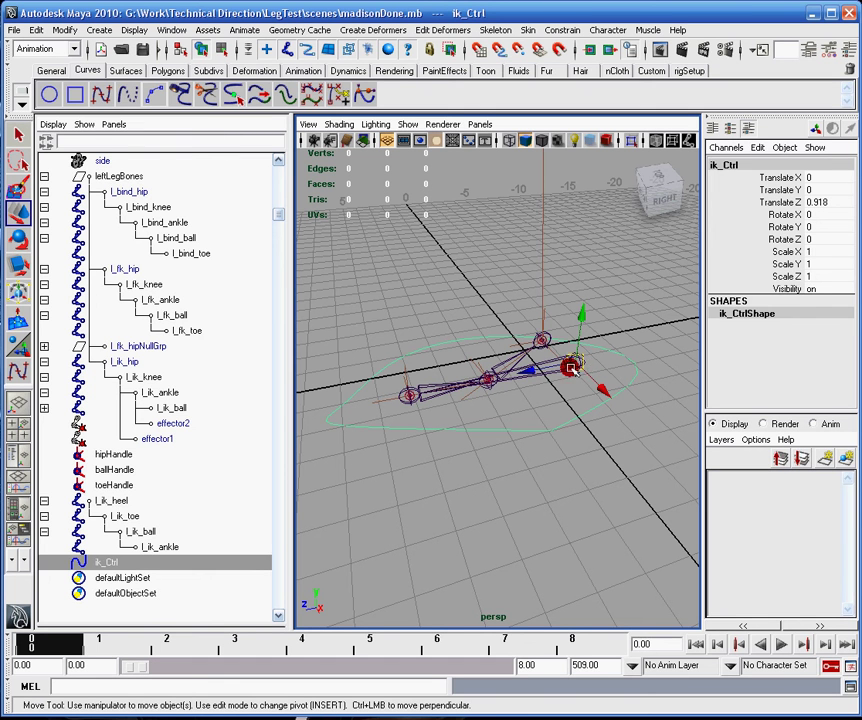
Parent l_ik_heel under ik_Ctrl and expand the control's hierarchy down to the ball joint.
click(118, 500)
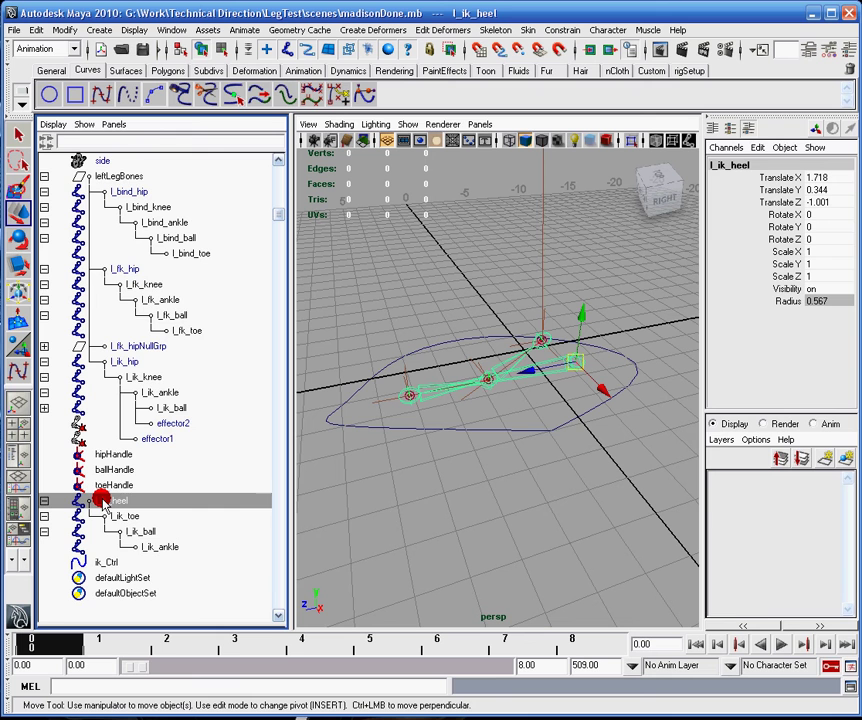
middle_drag(103, 503, 114, 567)
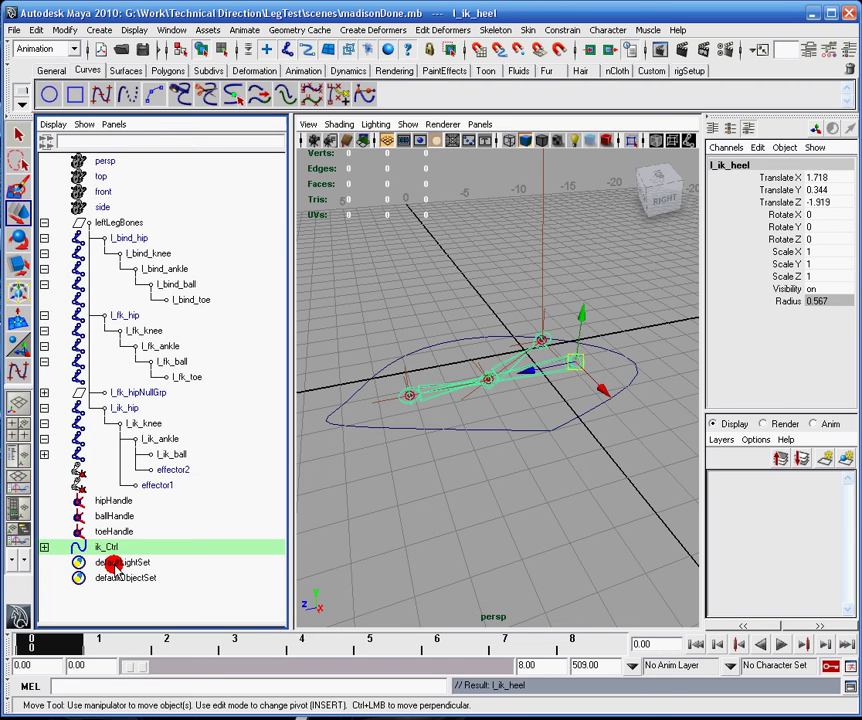
click(44, 547)
click(44, 562)
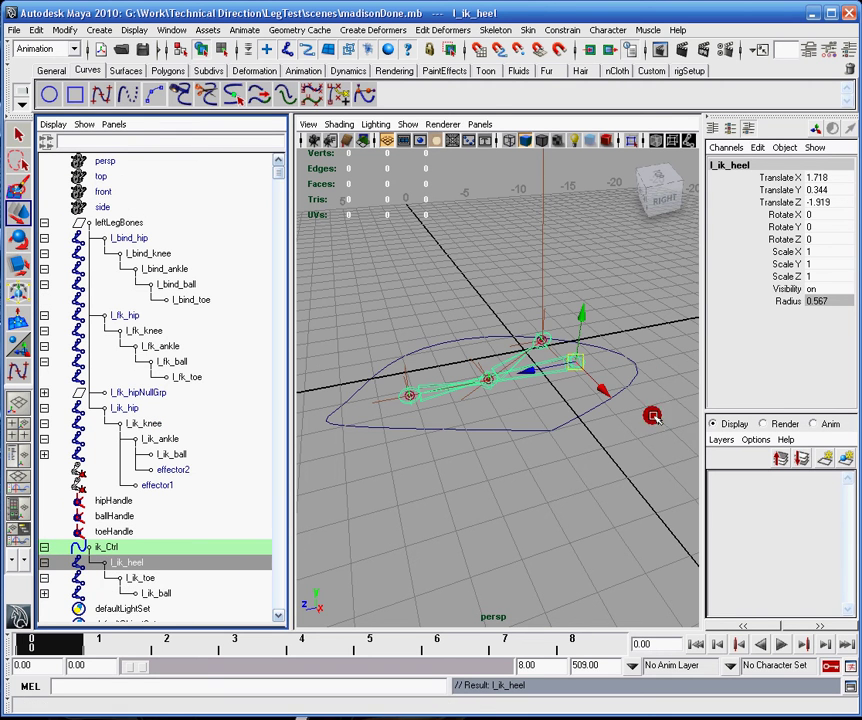
Test the control by rotating ik_Ctrl slightly about its Y axis, and undo the rotation.
click(627, 388)
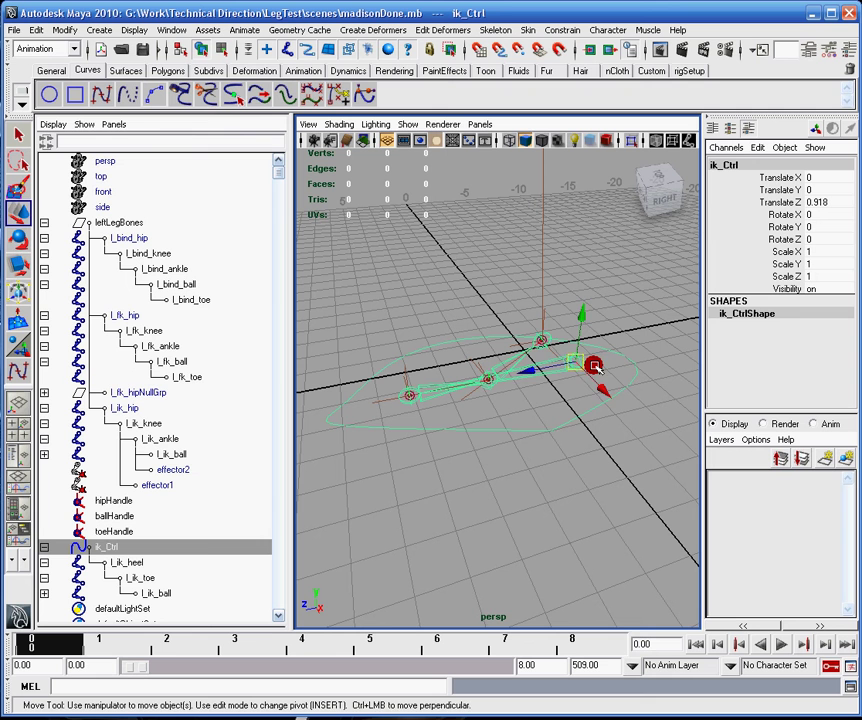
key(r)
key(e)
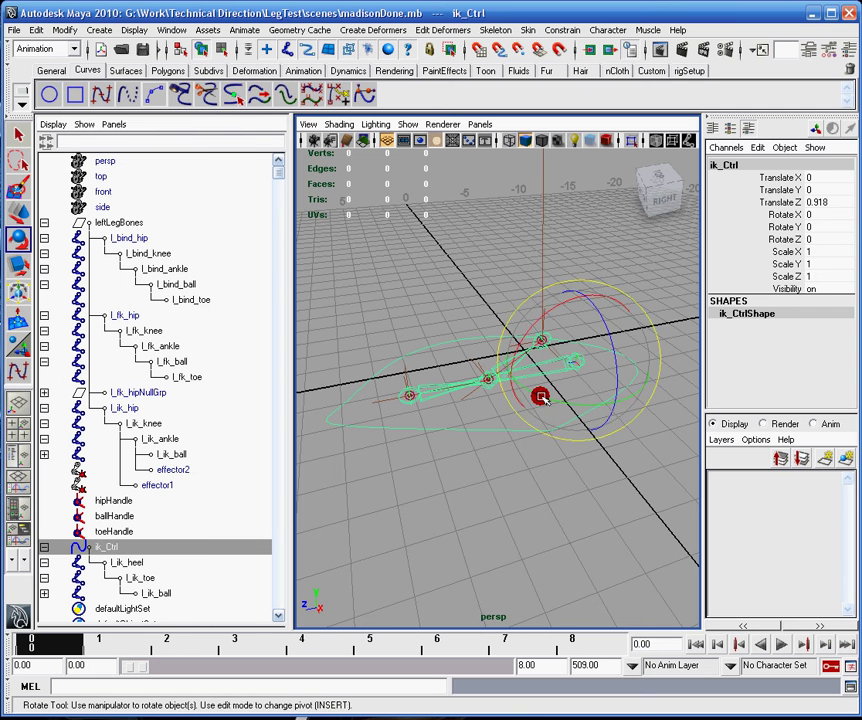
mouse_move(541, 398)
mouse_down()
mouse_move(509, 392)
mouse_move(583, 406)
mouse_move(539, 406)
mouse_up()
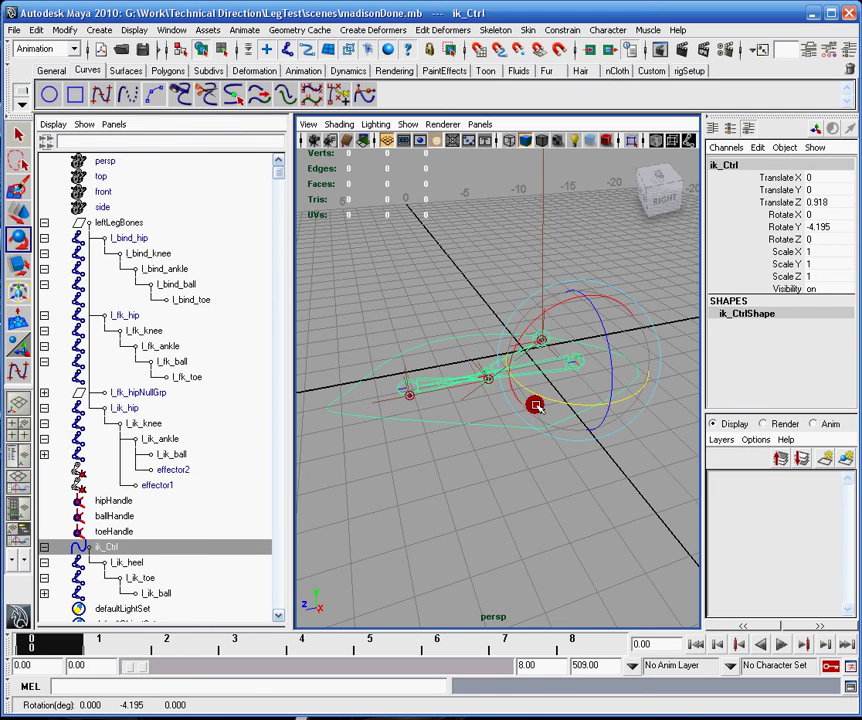
key(ctrl+z)
Examine toeHandle, hipHandle and ballHandle by selecting each IK handle in turn.
scroll(250, 452, down, 1)
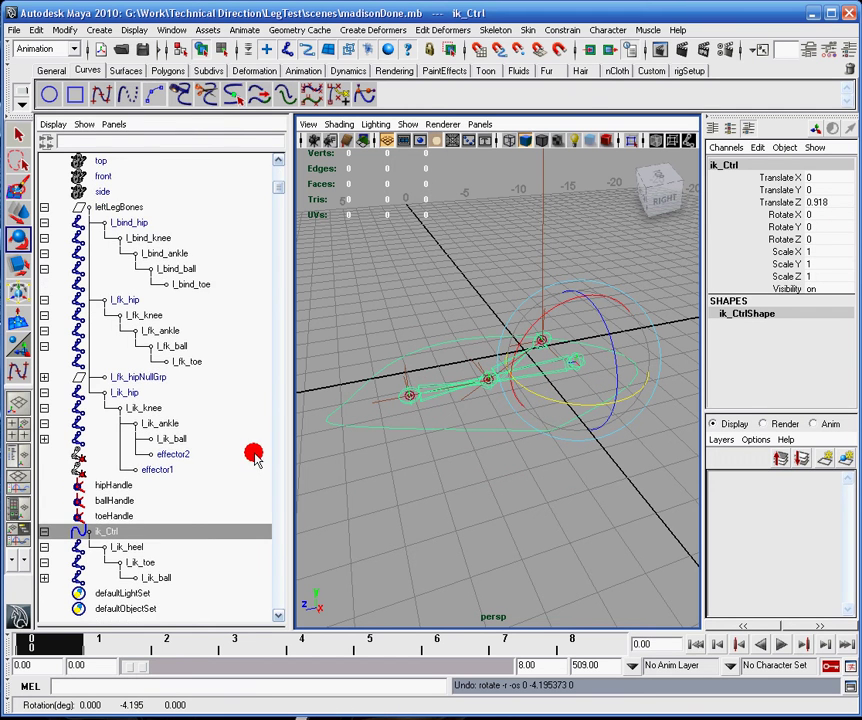
scroll(176, 508, down, 2)
click(135, 484)
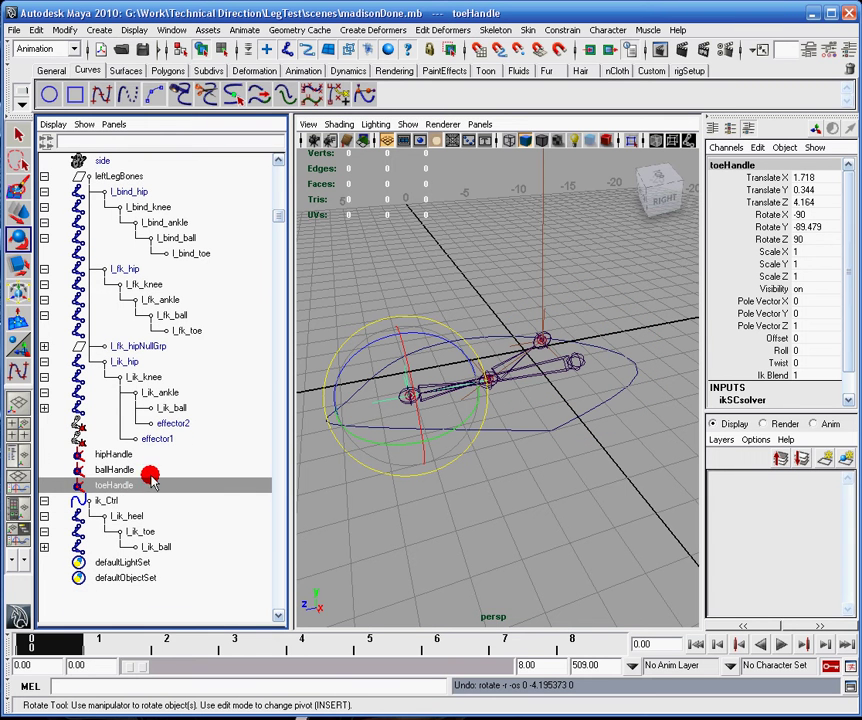
scroll(135, 485, down, 1)
click(135, 440)
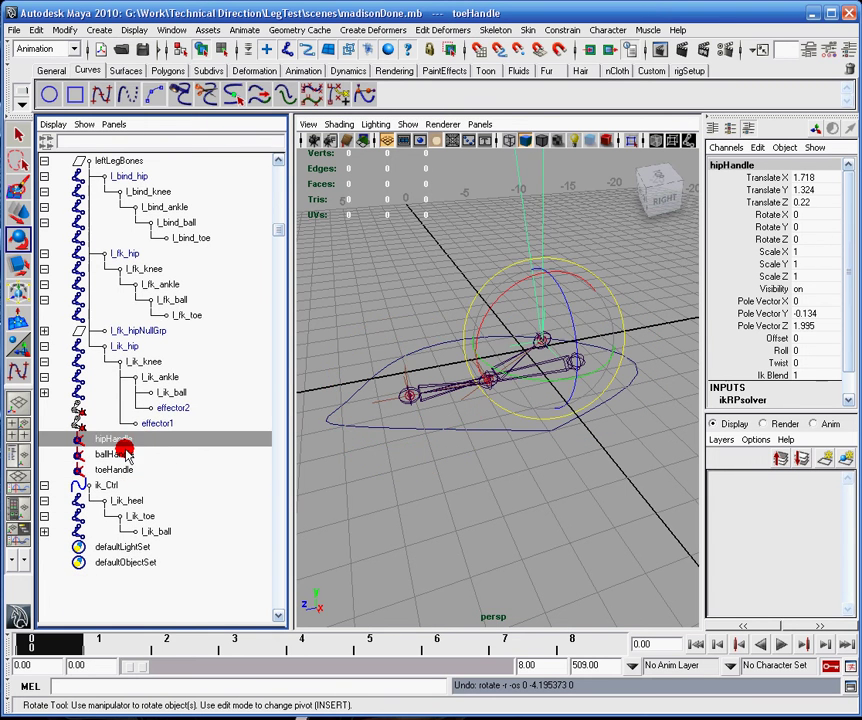
click(125, 454)
click(121, 471)
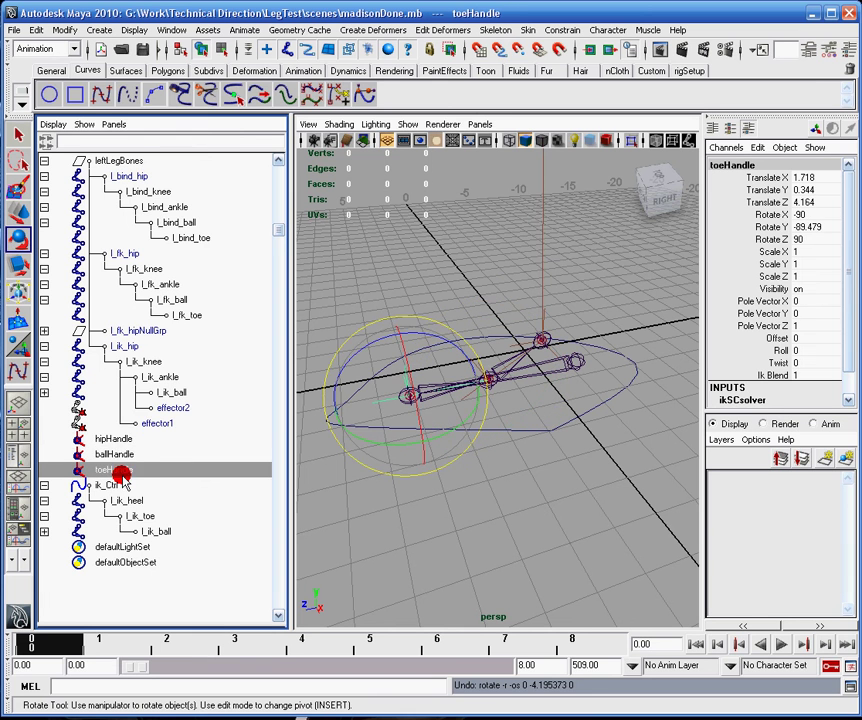
click(121, 441)
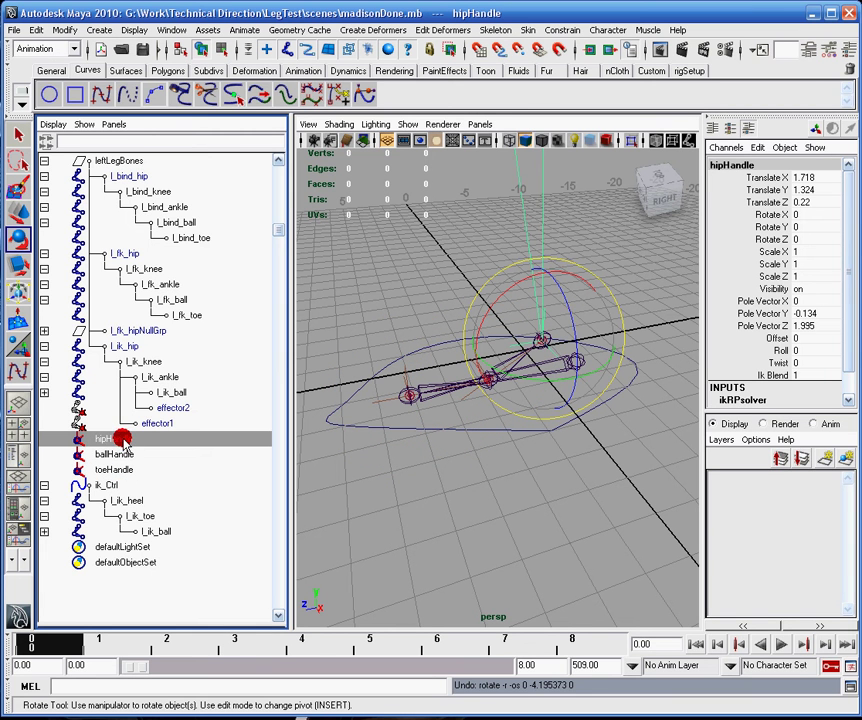
Rename the l_ik_heel joint under ik_Ctrl to l_ik_heelRig.
click(153, 503)
double_click(172, 497)
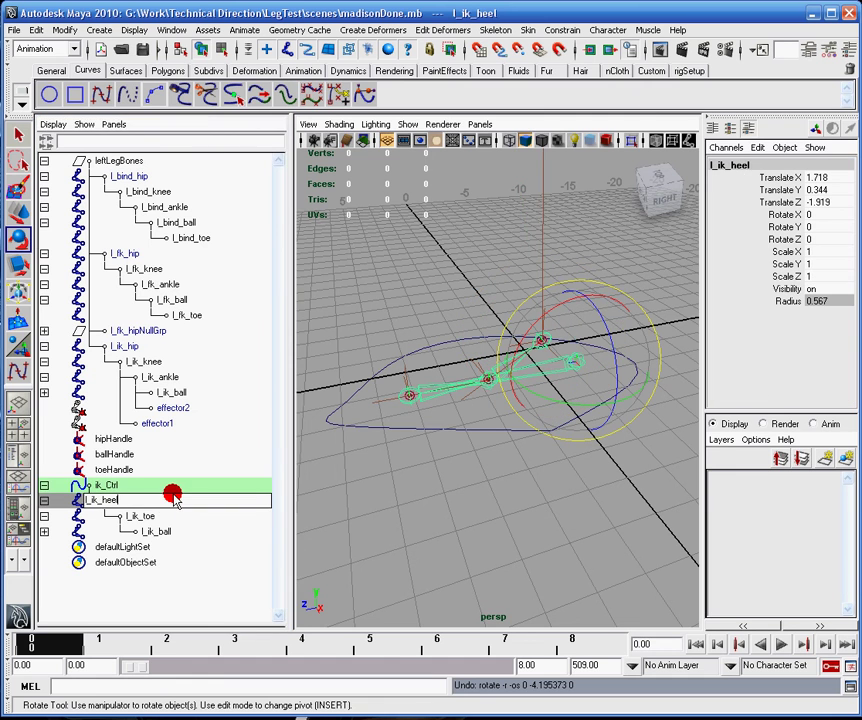
key(Return)
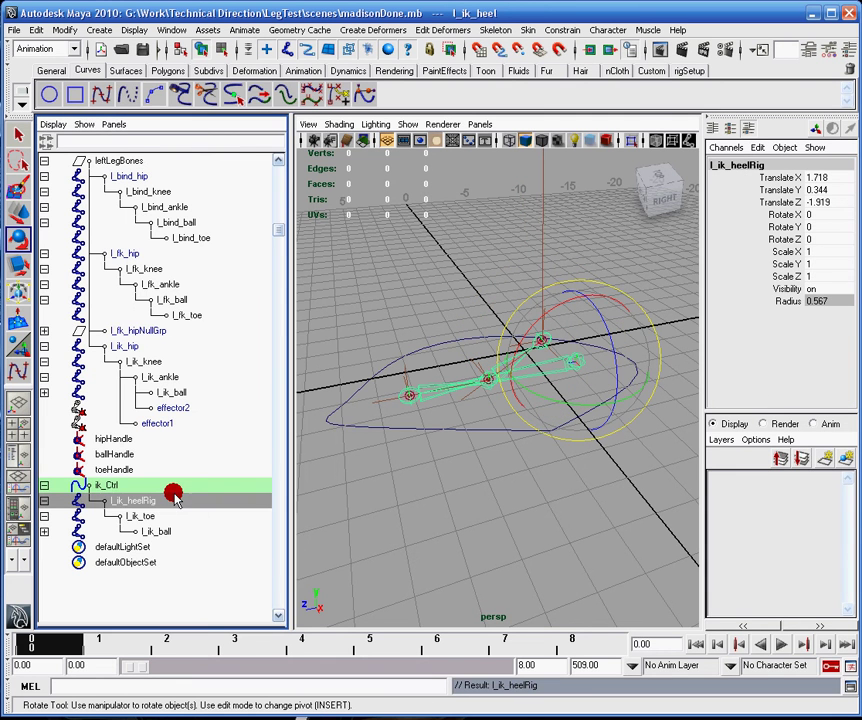
Rename the reverse foot joints l_ik_toe and l_ik_ball under ik_Ctrl to l_ik_toeRig and l_ik_ballRig.
click(150, 516)
double_click(163, 517)
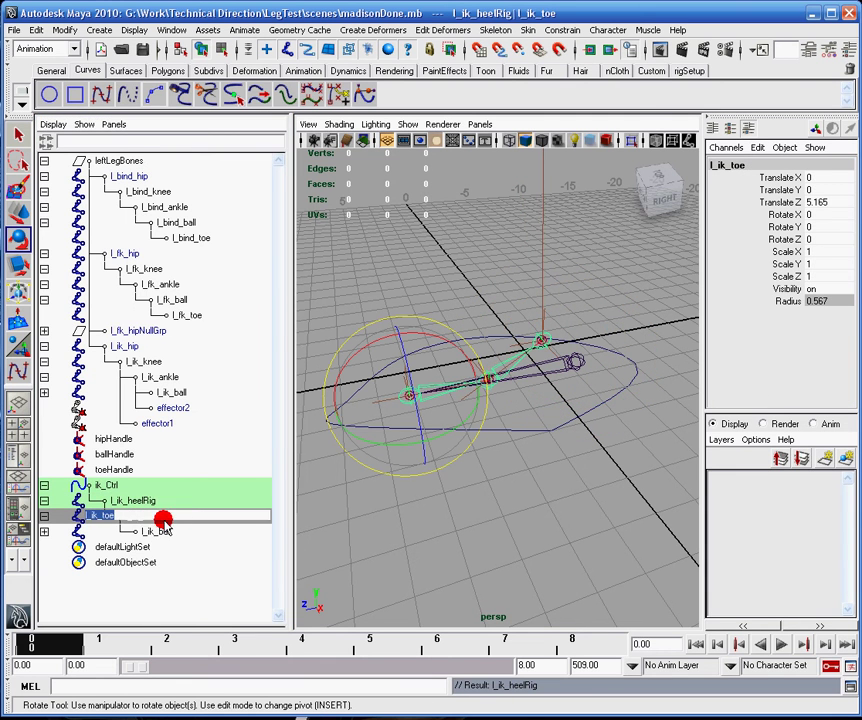
click(190, 518)
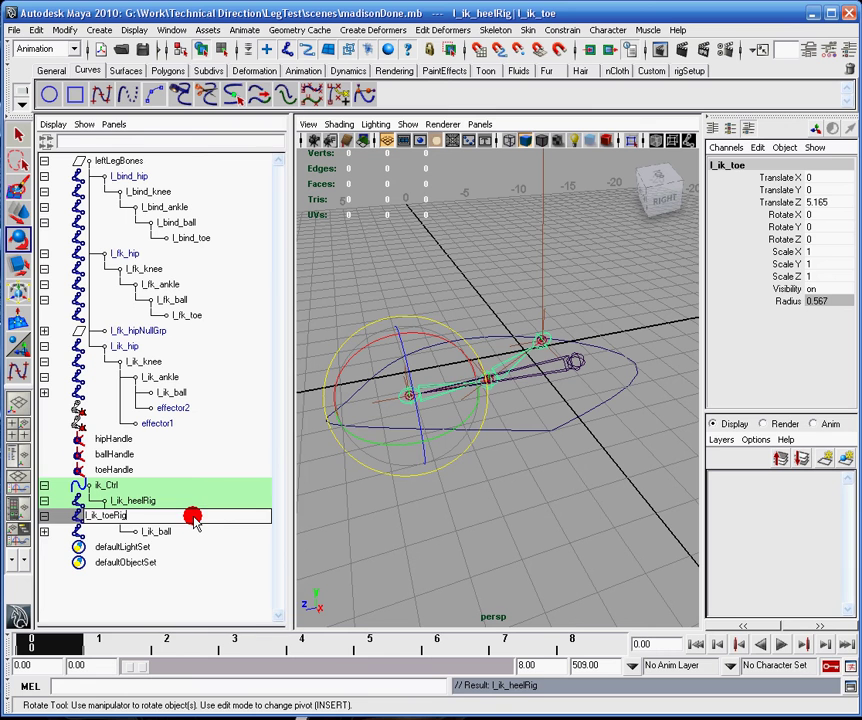
key(Return)
click(165, 530)
double_click(203, 531)
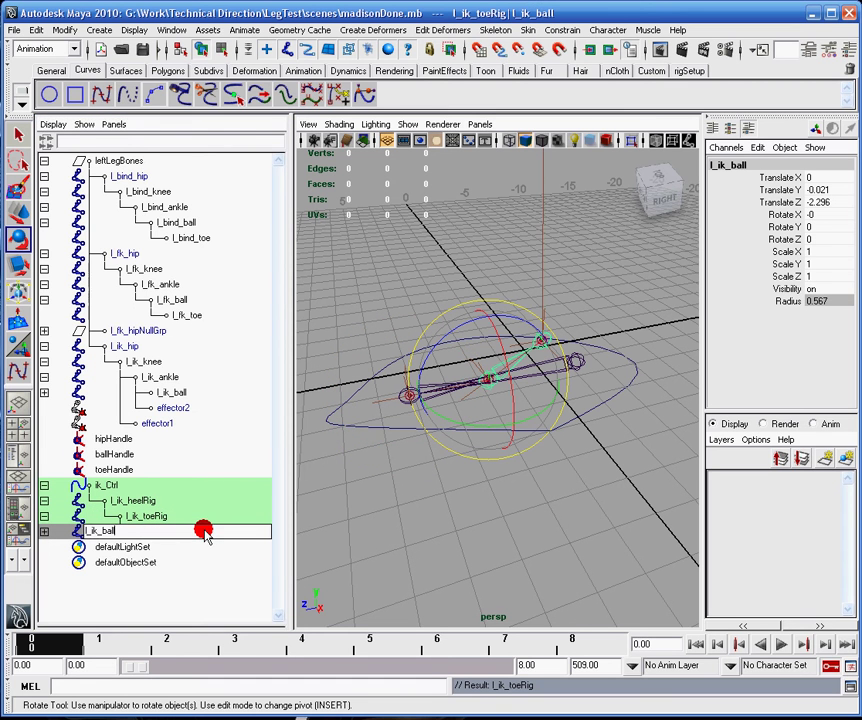
key(Return)
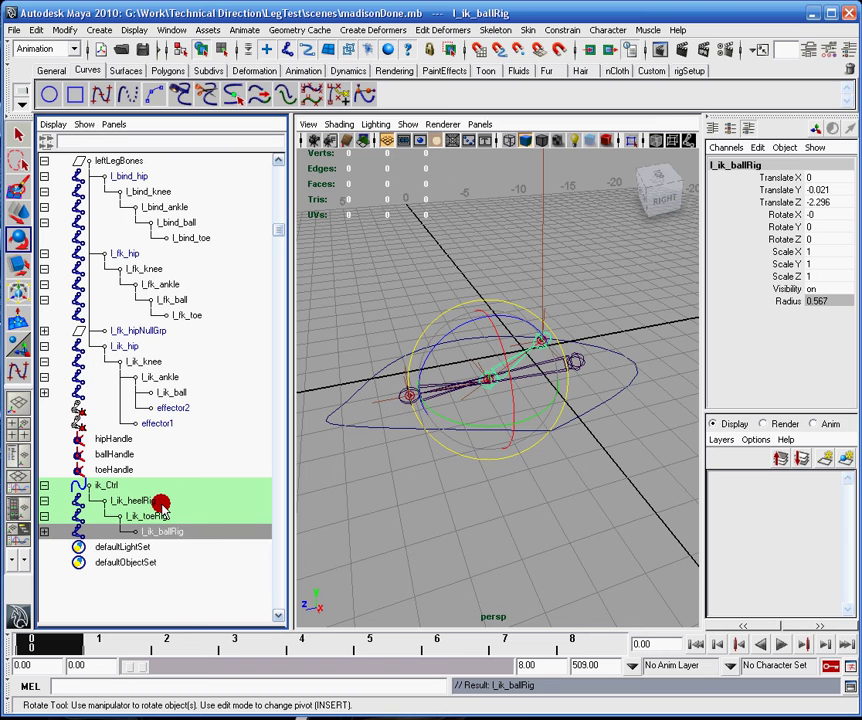
Parent ballHandle under l_ik_ballRig and expand that joint to show its children.
click(160, 503)
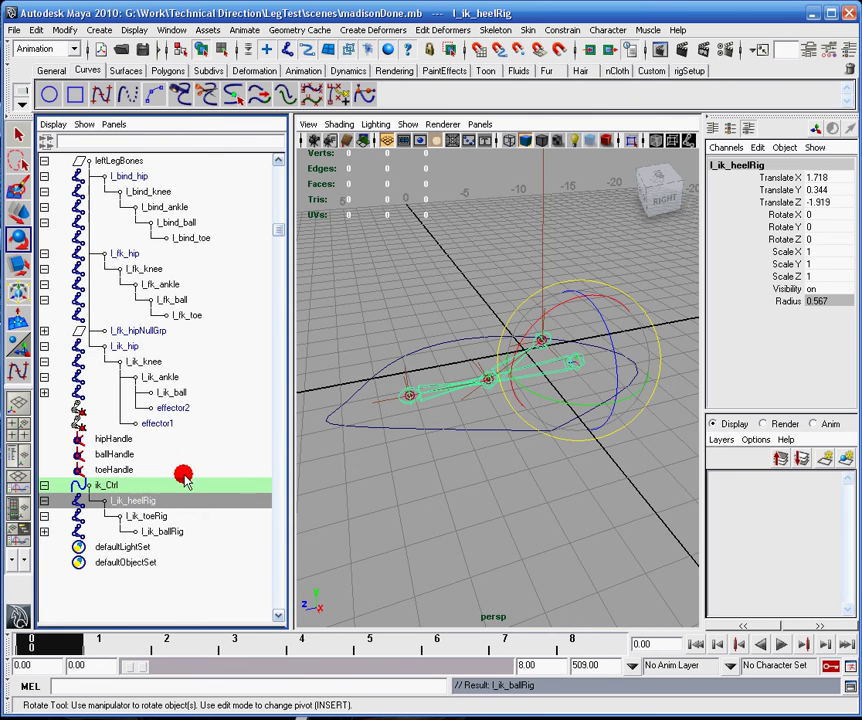
click(153, 456)
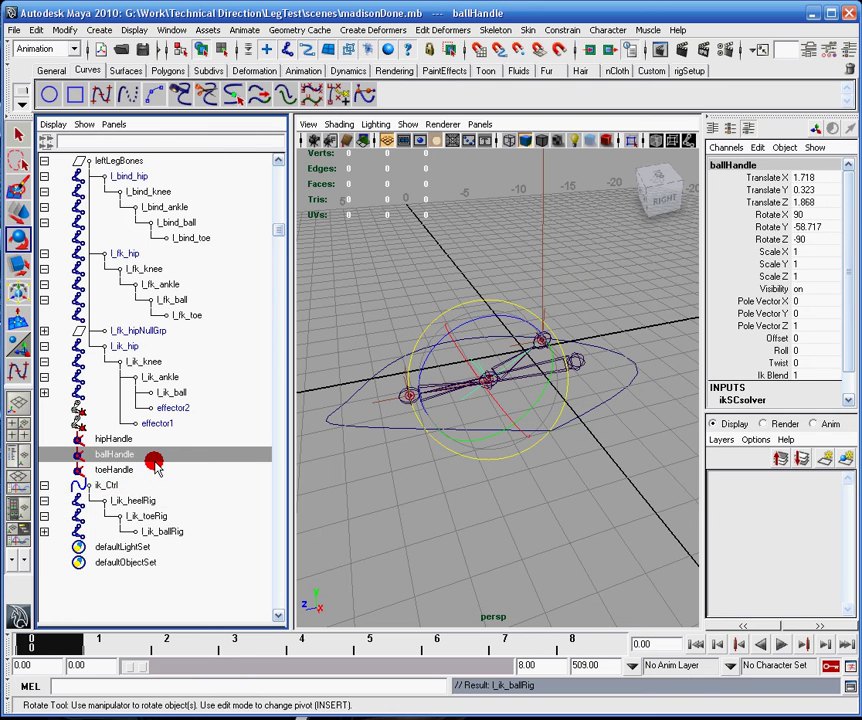
click(137, 503)
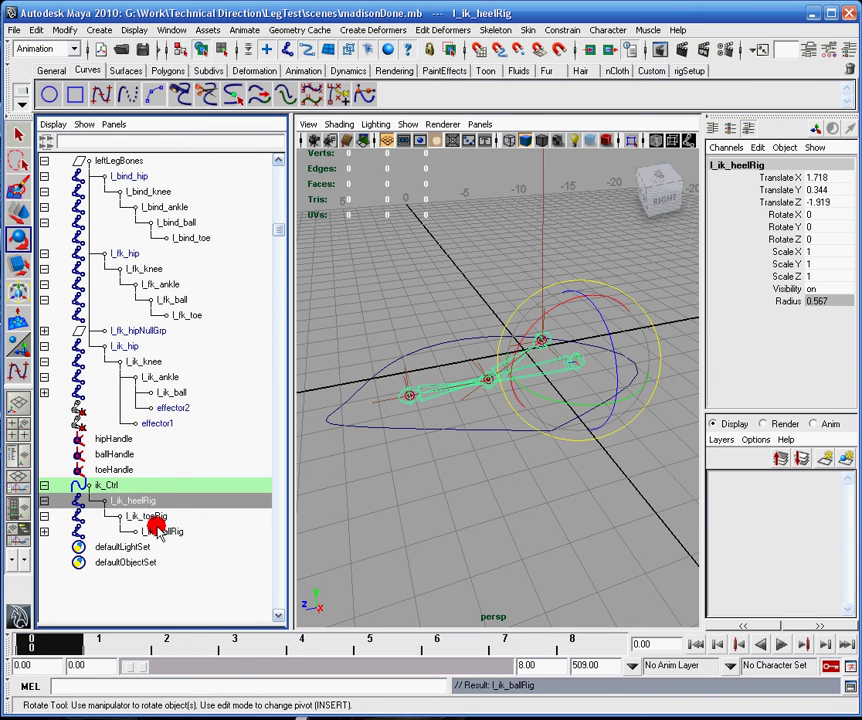
click(125, 468)
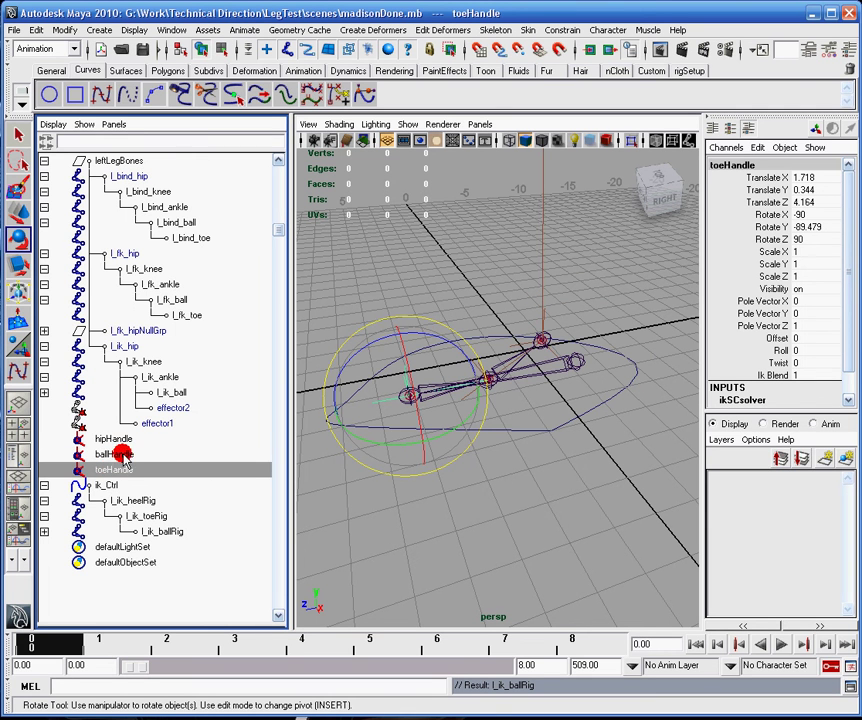
click(127, 455)
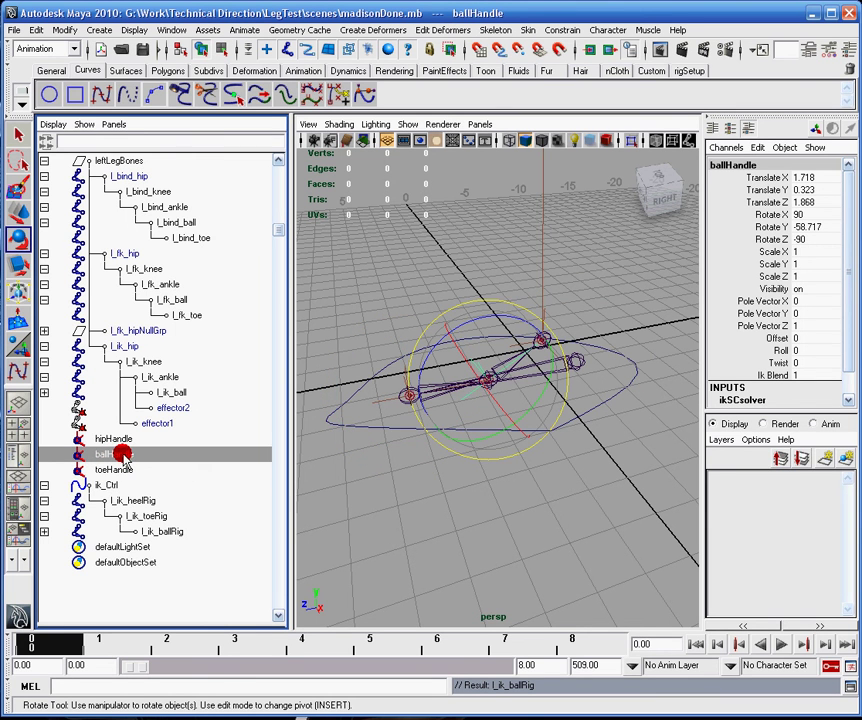
middle_drag(124, 456, 179, 533)
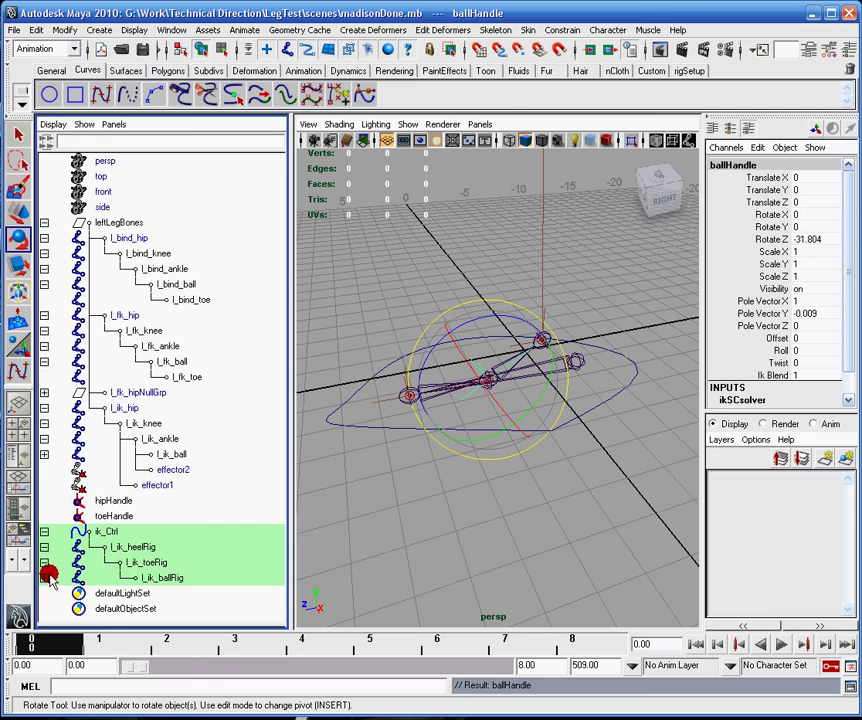
click(45, 577)
scroll(135, 566, down, 2)
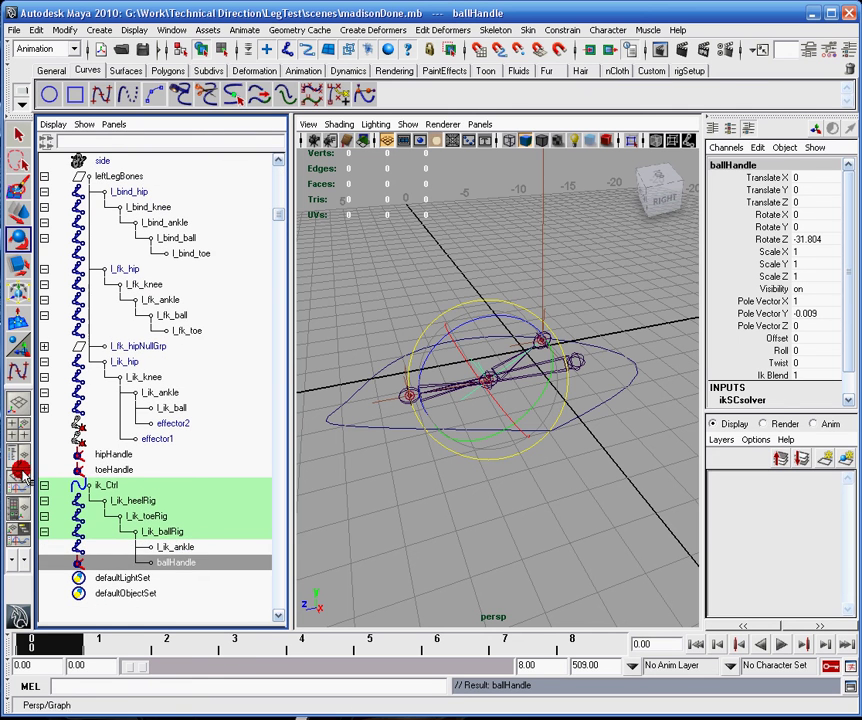
Parent hipHandle under the l_ik_ankle joint of the reverse foot chain.
click(115, 469)
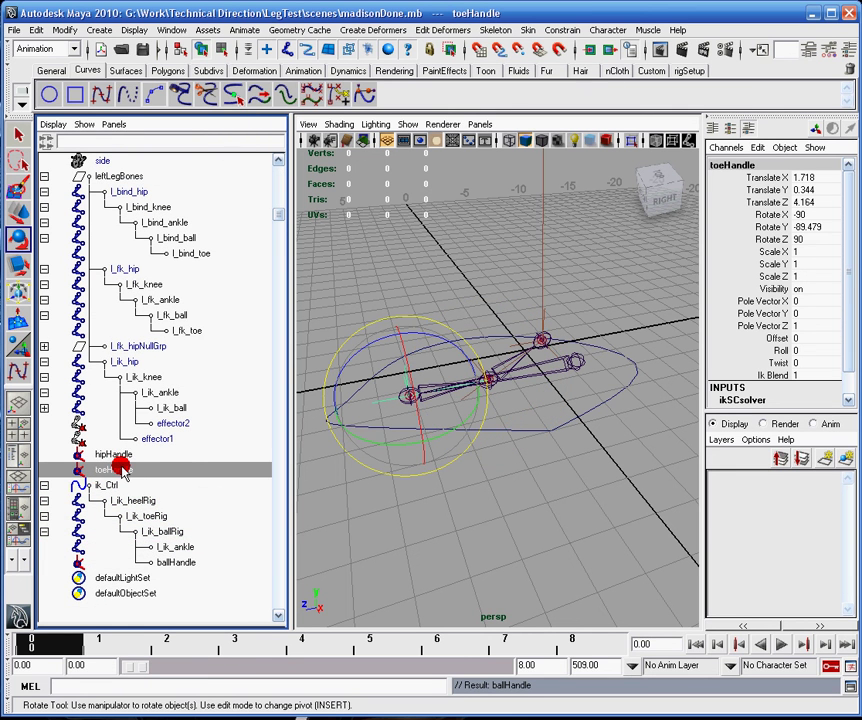
click(119, 454)
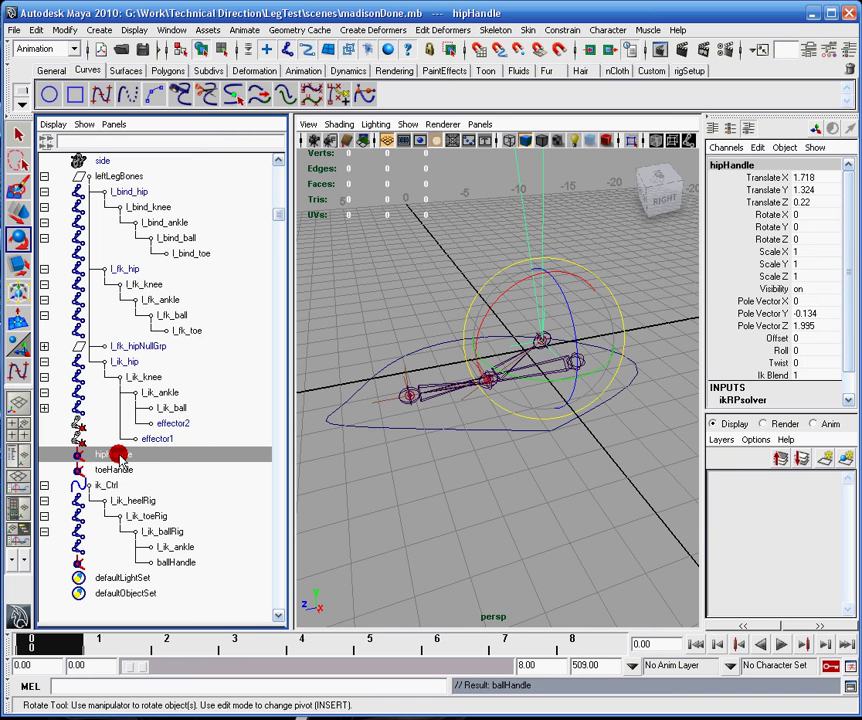
middle_drag(119, 454, 190, 548)
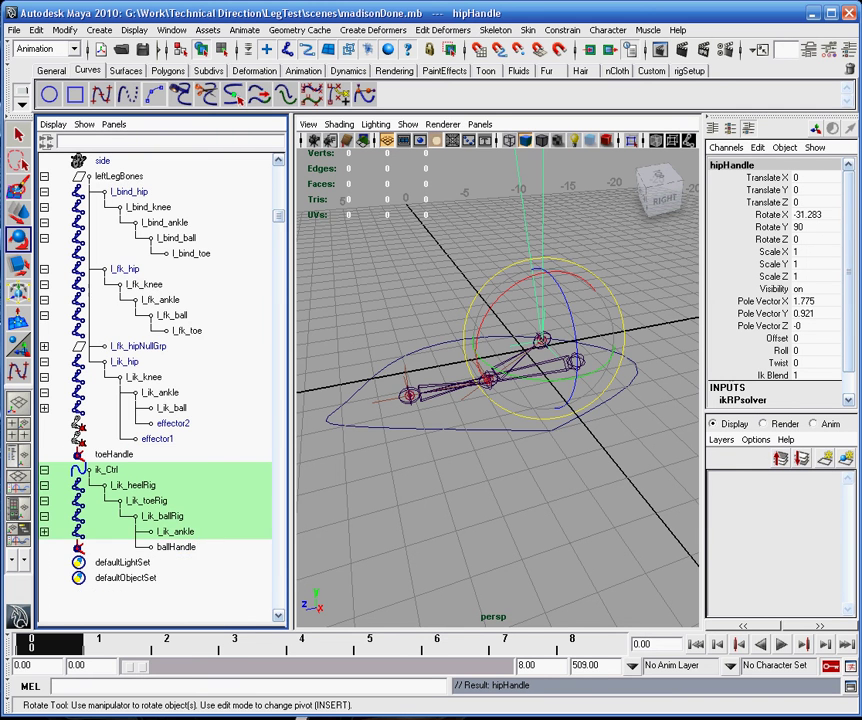
Parent toeHandle under l_ik_heelRig and rename hipHandle to ankleHandle.
click(108, 455)
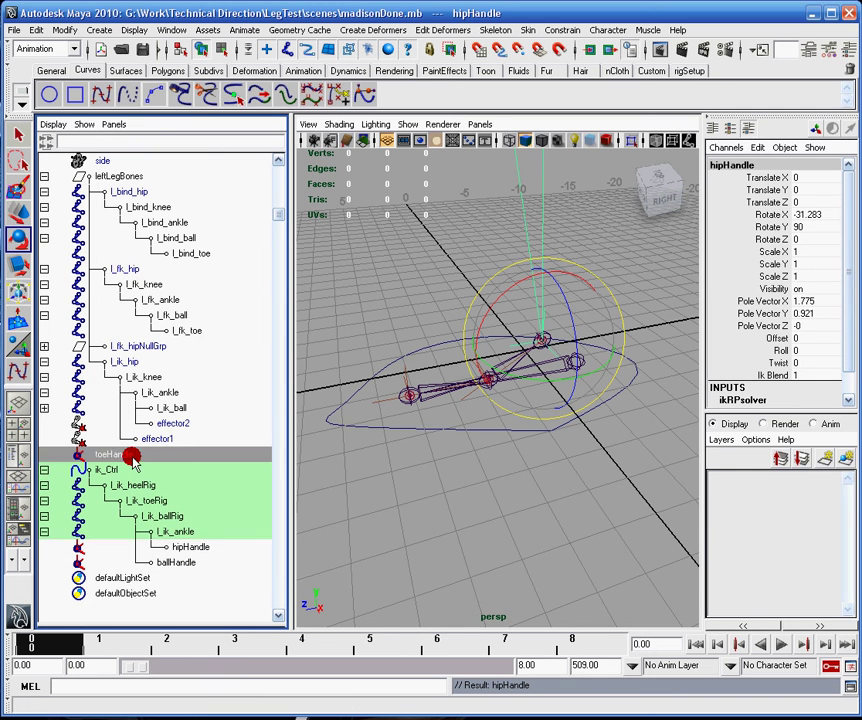
middle_drag(108, 455, 128, 484)
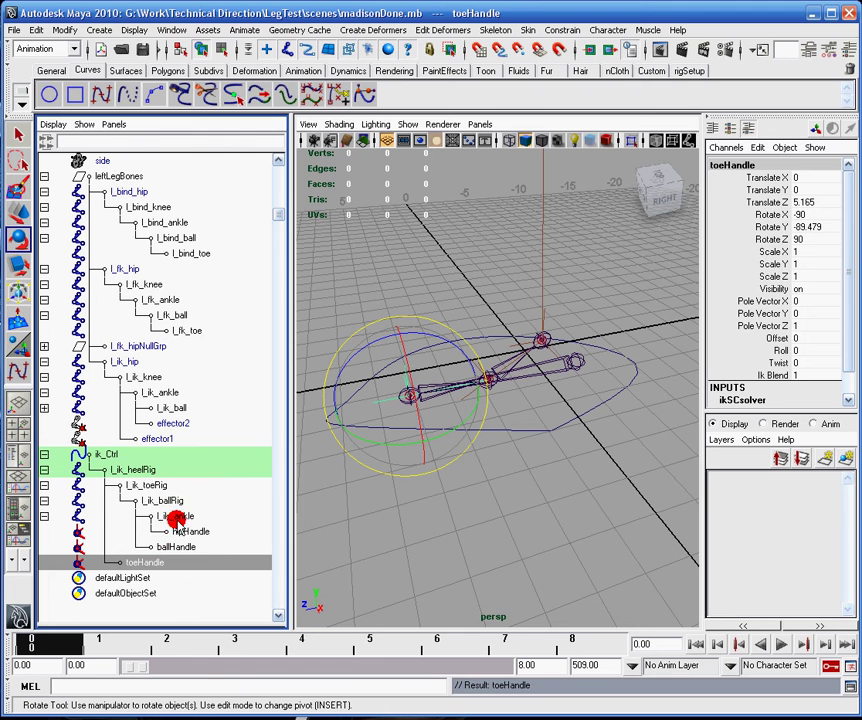
click(186, 532)
double_click(196, 534)
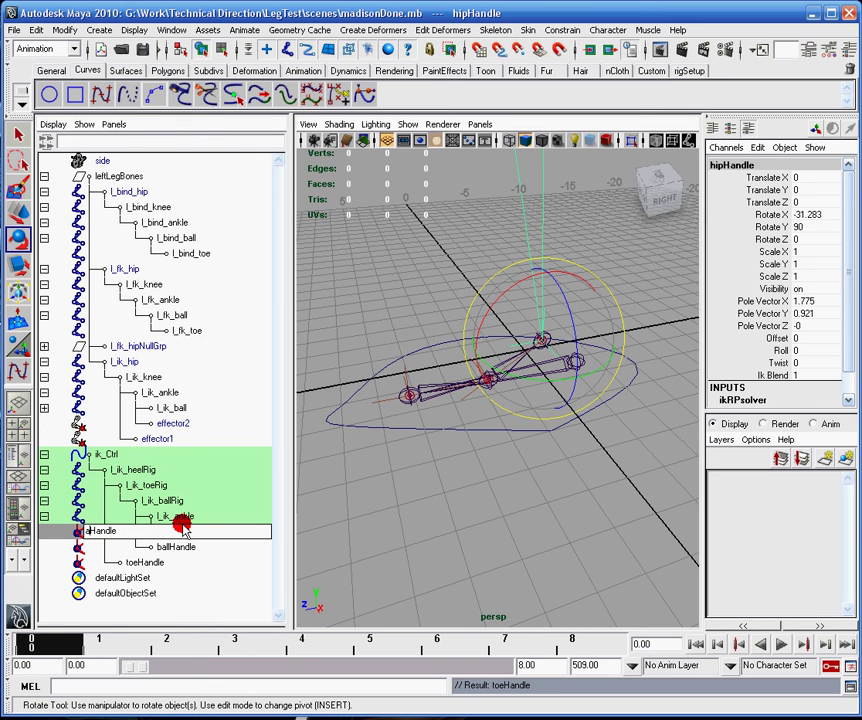
text(ankleHandle)
key(Return)
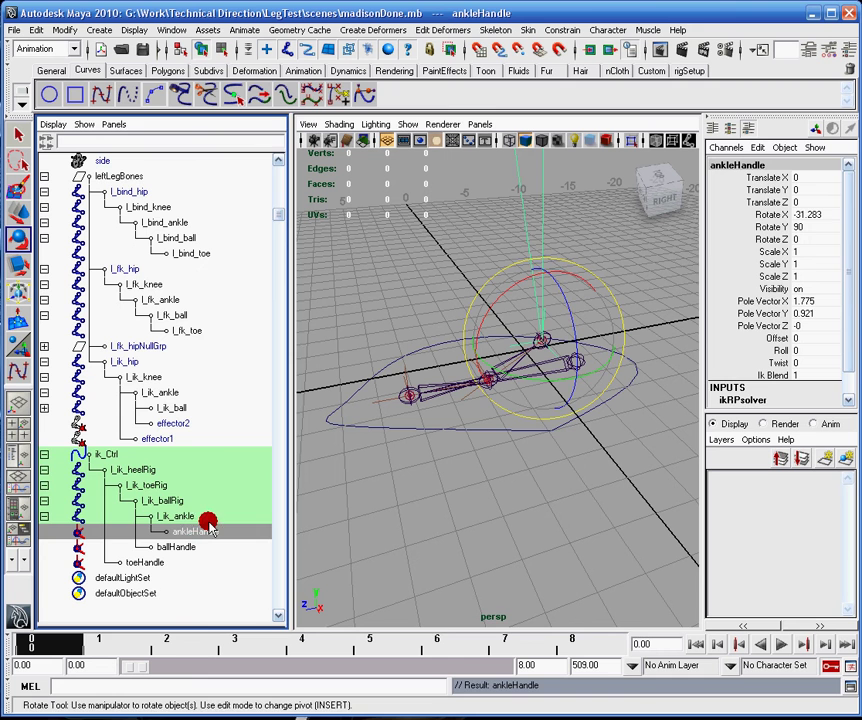
click(340, 527)
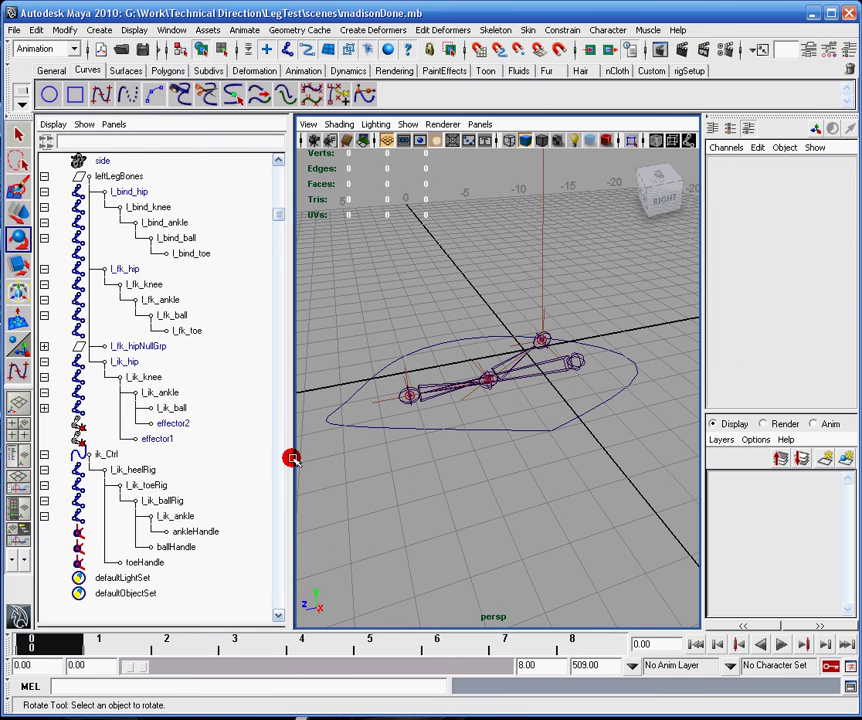
Show the hidden l_ik_hip joint chain.
click(126, 361)
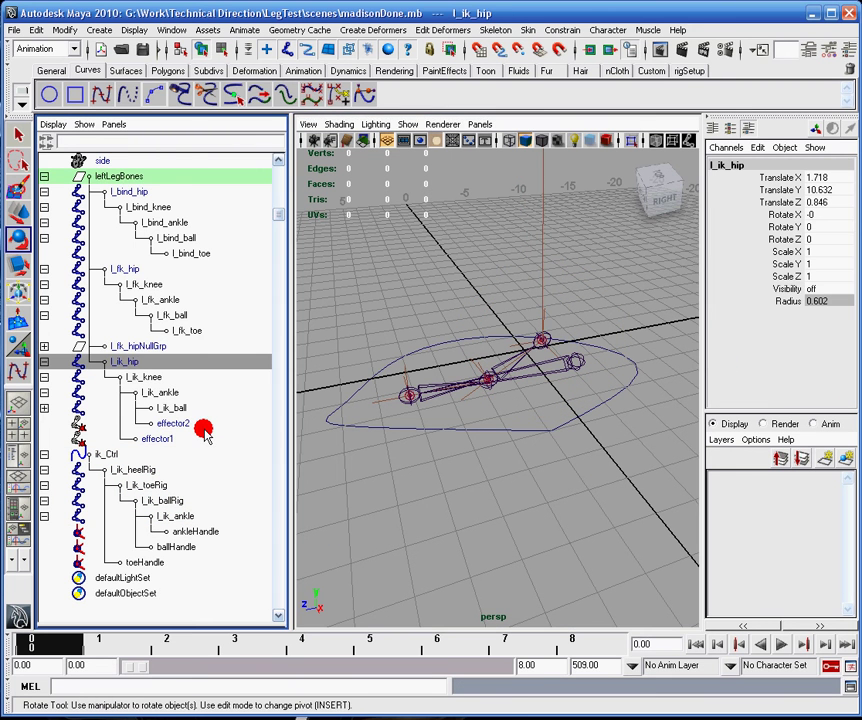
key(shift+h)
alt+drag(380, 380, 519, 466)
Try moving the ik_Ctrl curve to test how the leg follows, and undo the move.
click(534, 480)
key(w)
key(ctrl+z)
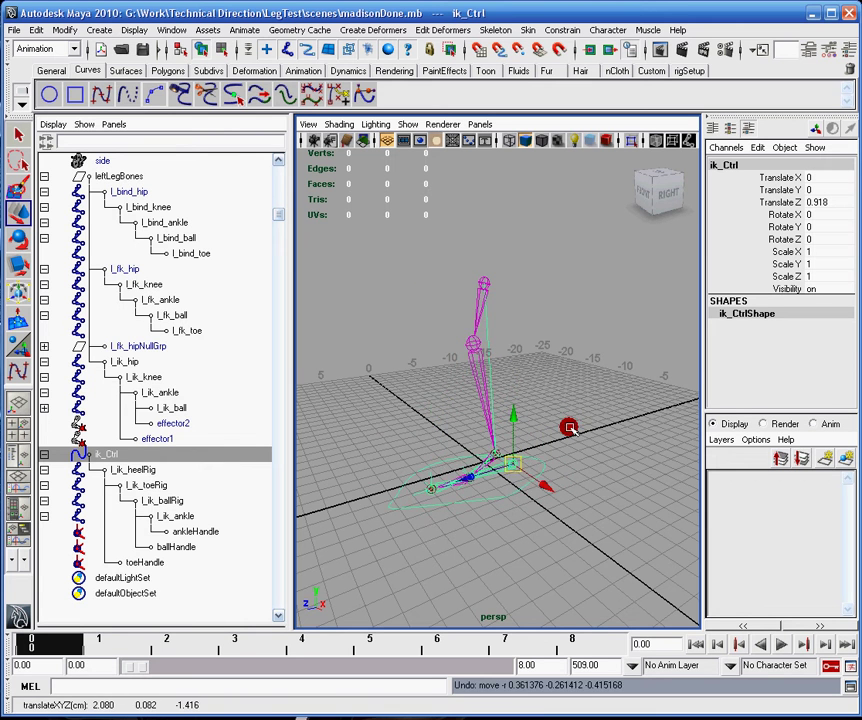
alt+right_drag(568, 428, 558, 458)
alt+middle_drag(558, 458, 622, 486)
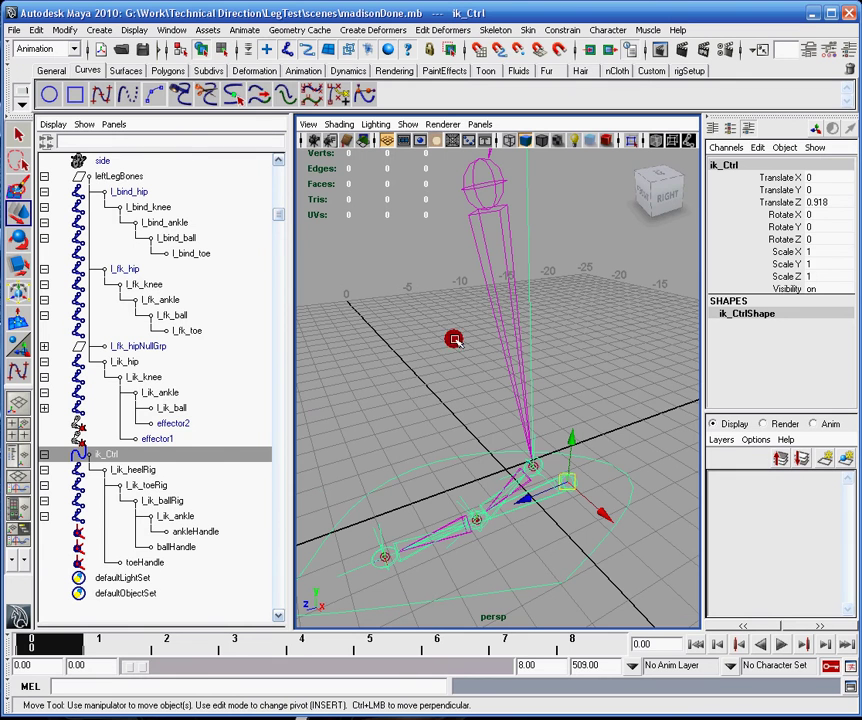
drag(292, 354, 246, 350)
alt+drag(325, 387, 433, 454)
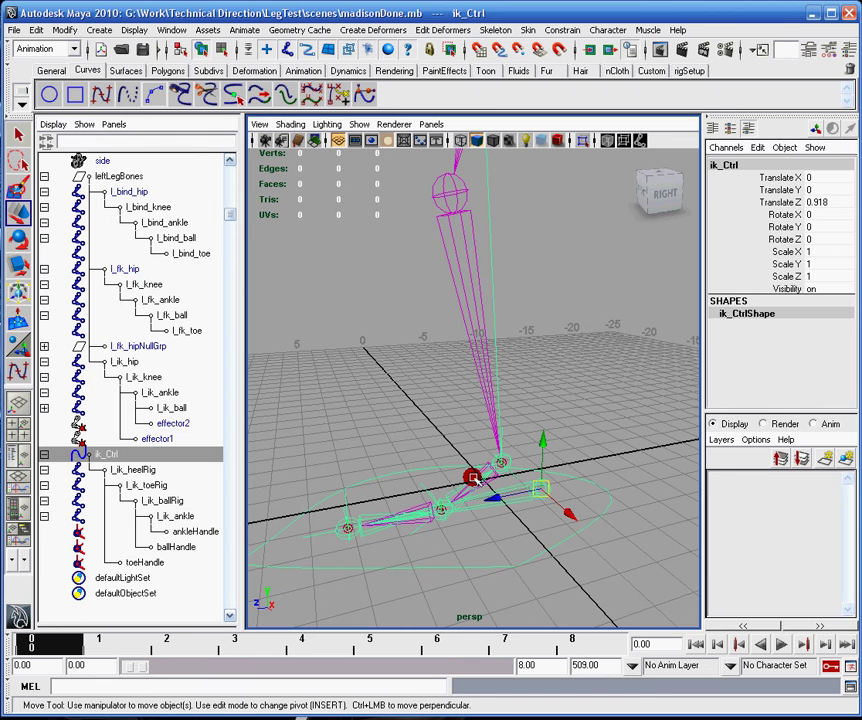
alt+drag(416, 387, 445, 345)
alt+middle_drag(445, 345, 492, 293)
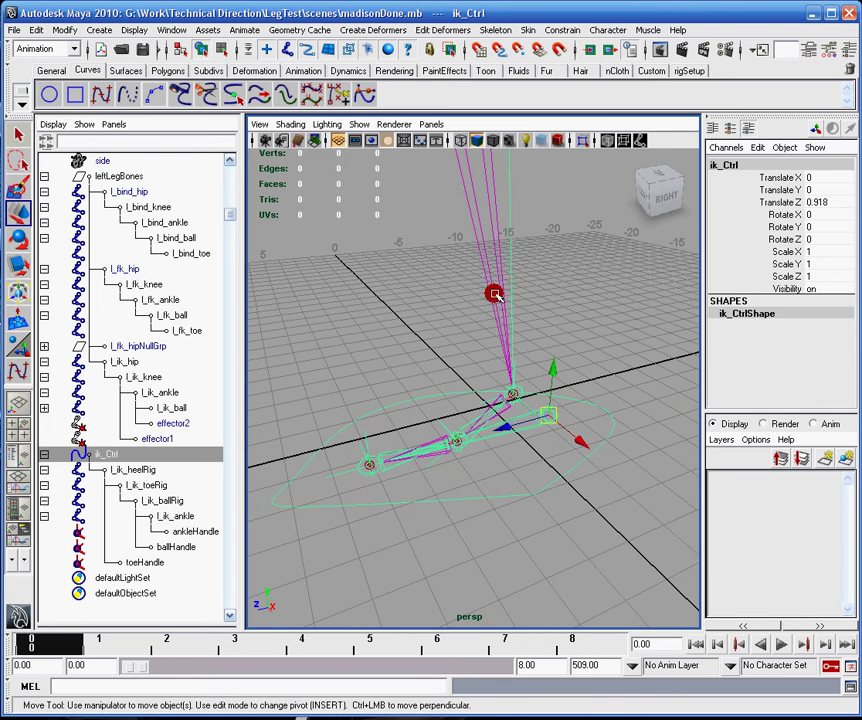
Try raising ik_Ctrl above the ground to test the foot and knee bend, and undo it.
click(505, 305)
drag(502, 278, 490, 274)
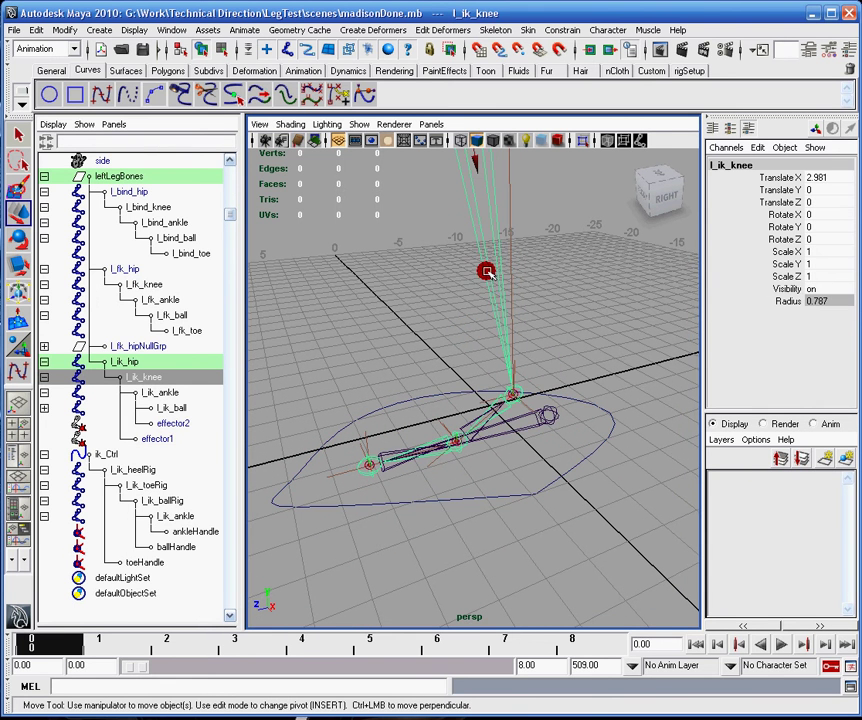
click(571, 462)
click(483, 447)
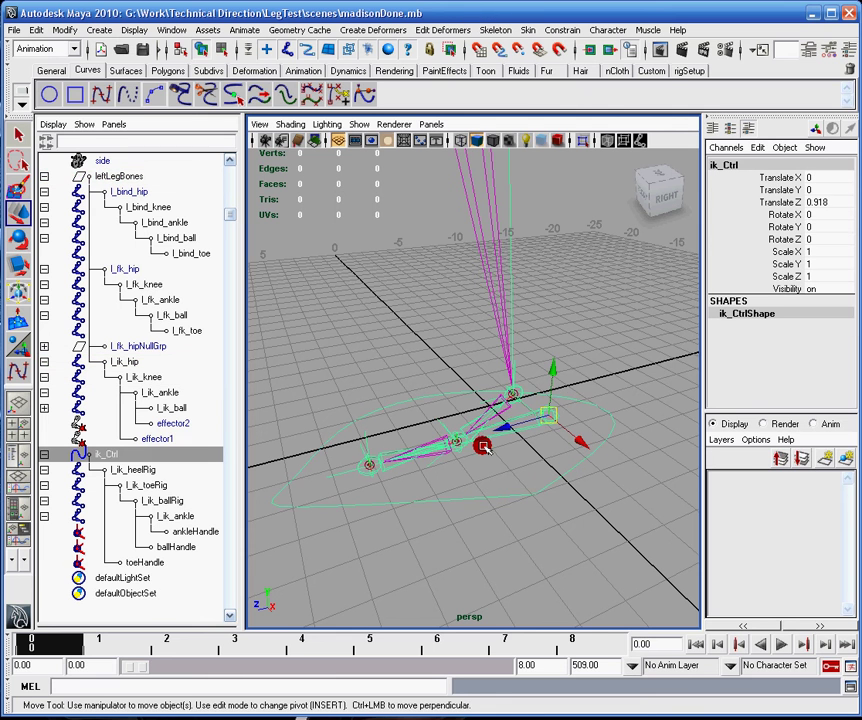
alt+drag(501, 415, 524, 369)
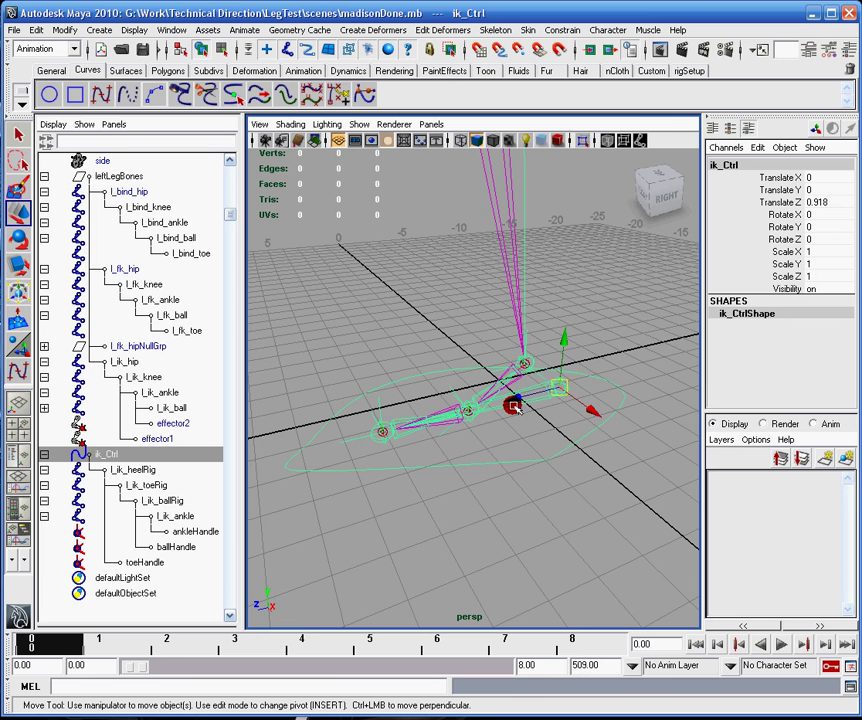
drag(557, 392, 571, 281)
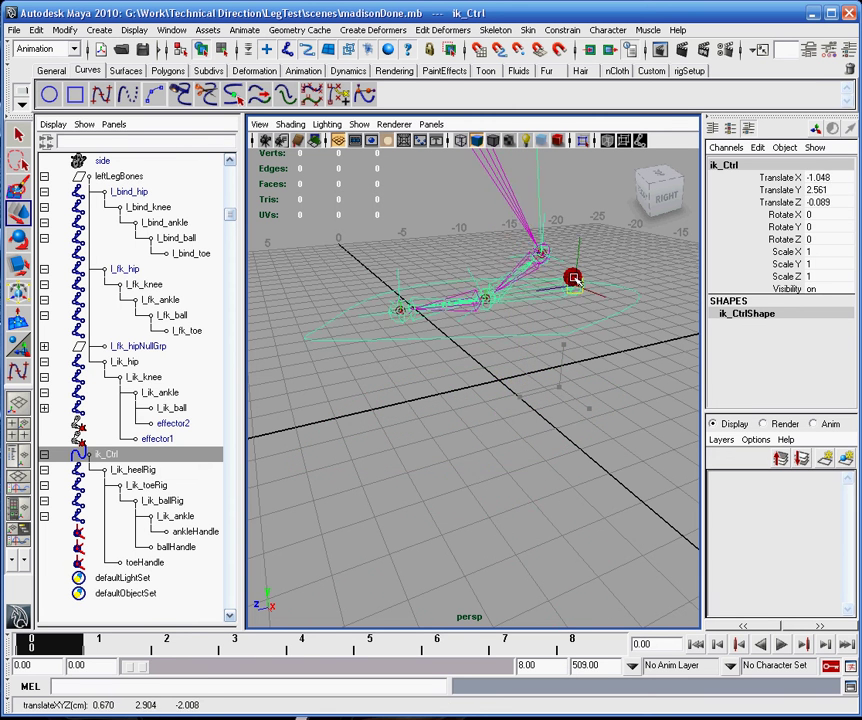
key(ctrl+z)
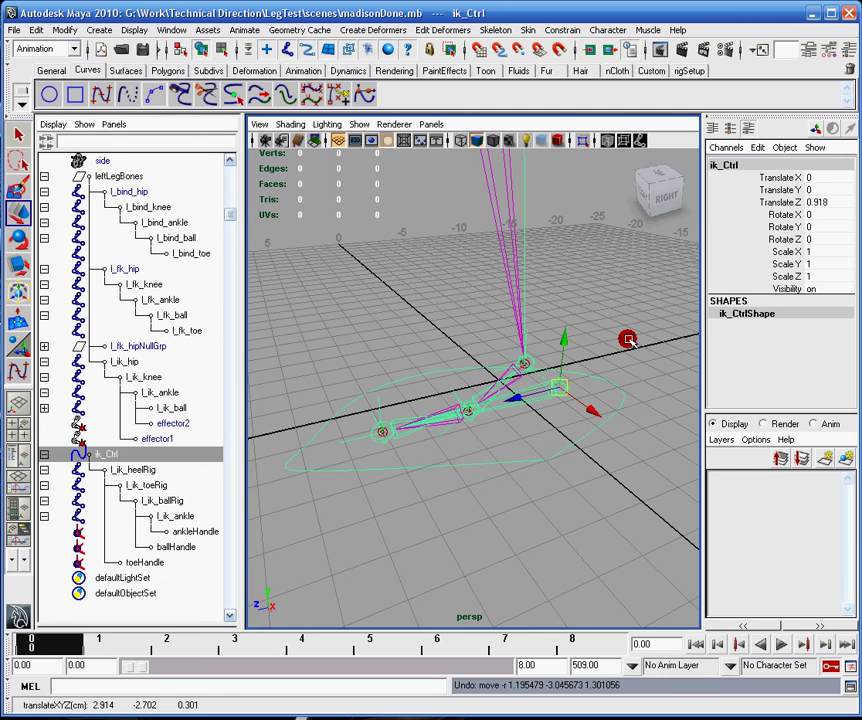
Group l_ik_heelRig twice under ik_Ctrl and expand the nested groups down to the foot joints.
alt+drag(632, 327, 589, 196)
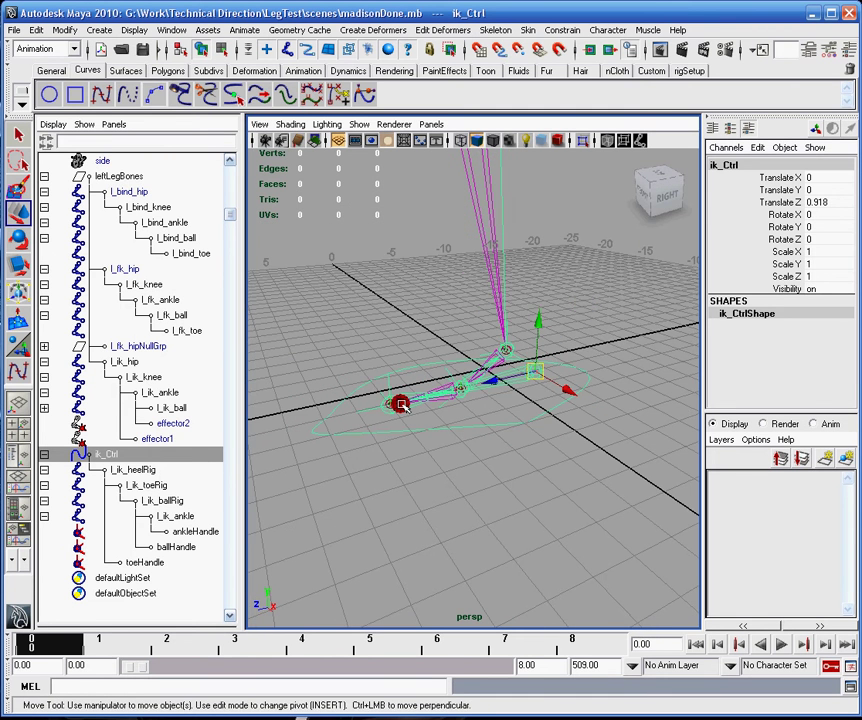
click(150, 470)
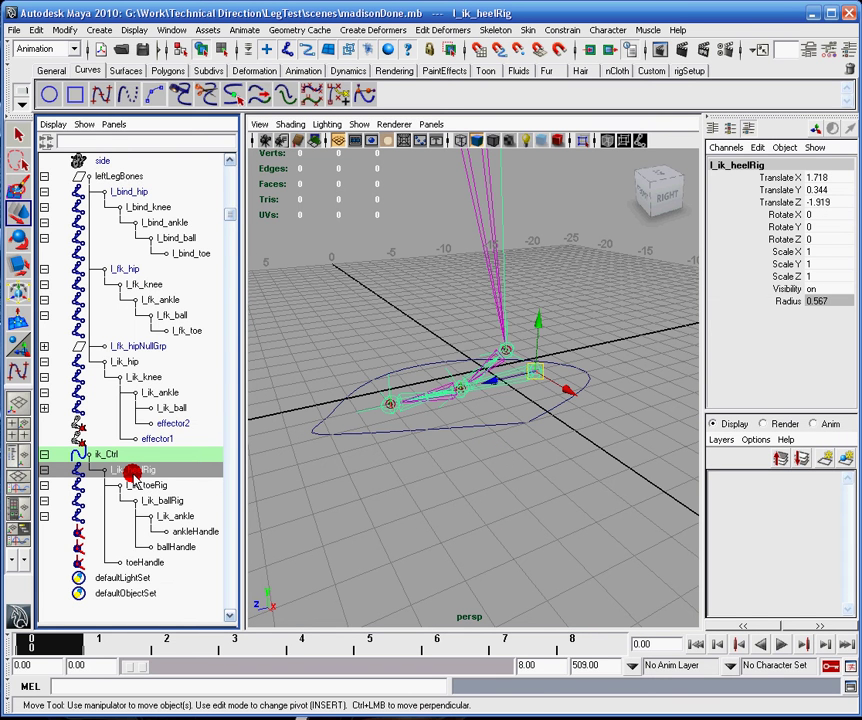
key(ctrl+g)
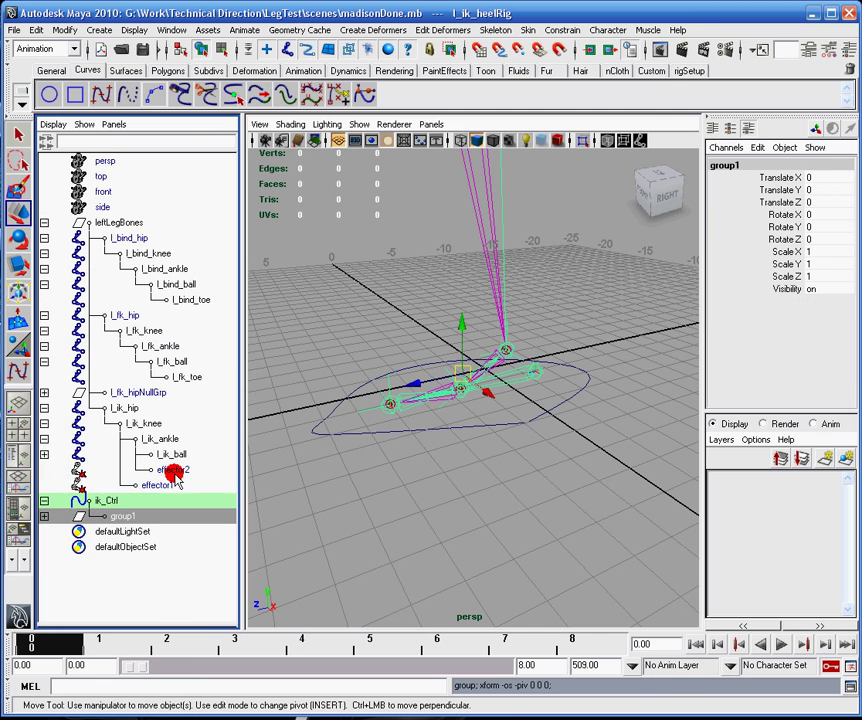
key(ctrl+g)
click(44, 516)
click(44, 531)
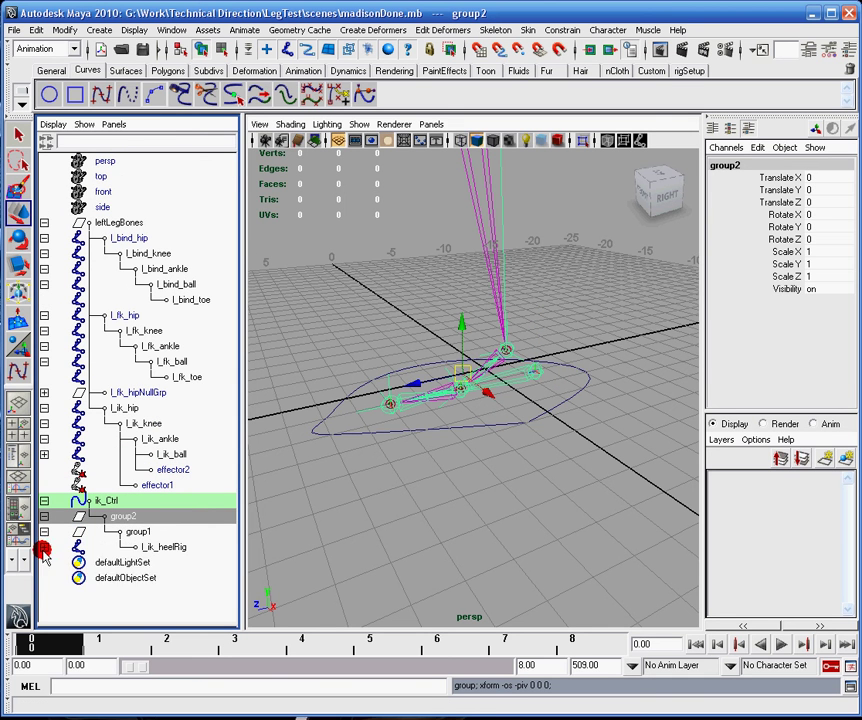
click(44, 547)
click(44, 562)
click(44, 578)
drag(240, 514, 282, 505)
scroll(200, 505, down, 2)
Rename the outer group under ik_Ctrl to ballGrp and the inner group to toeGrp.
double_click(119, 469)
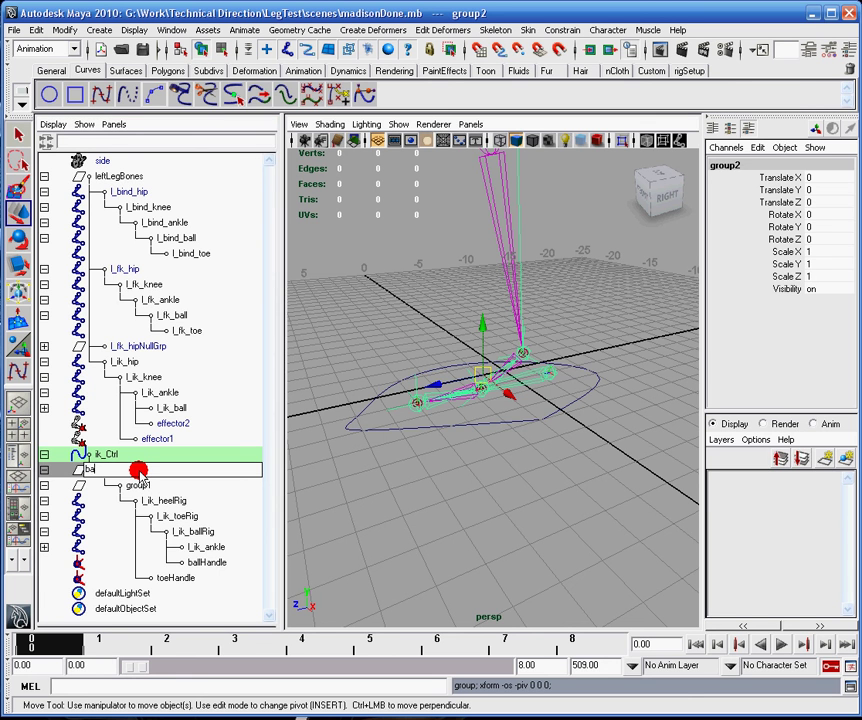
text(ballGrp)
key(Return)
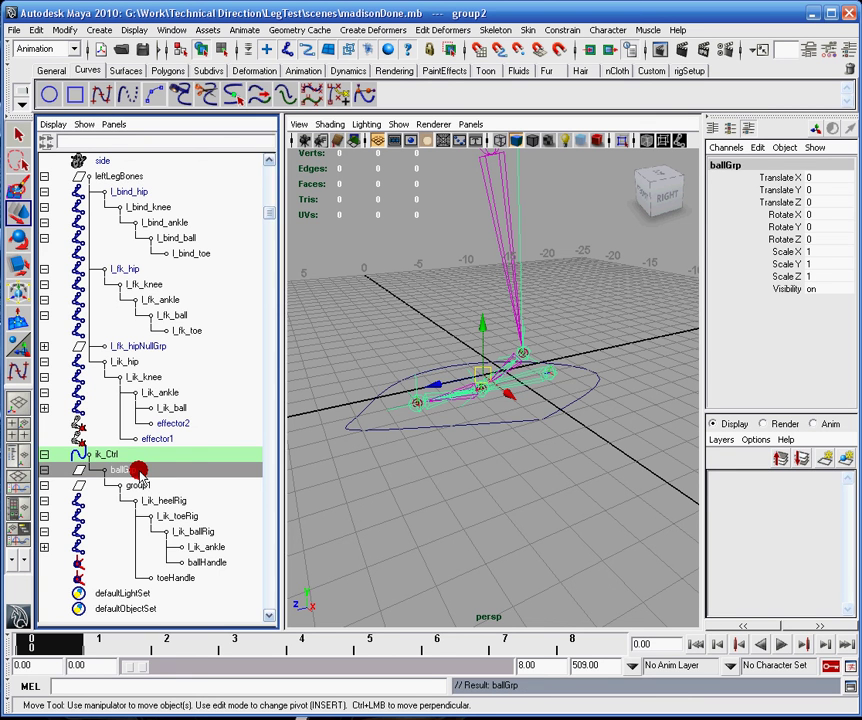
click(150, 498)
double_click(142, 485)
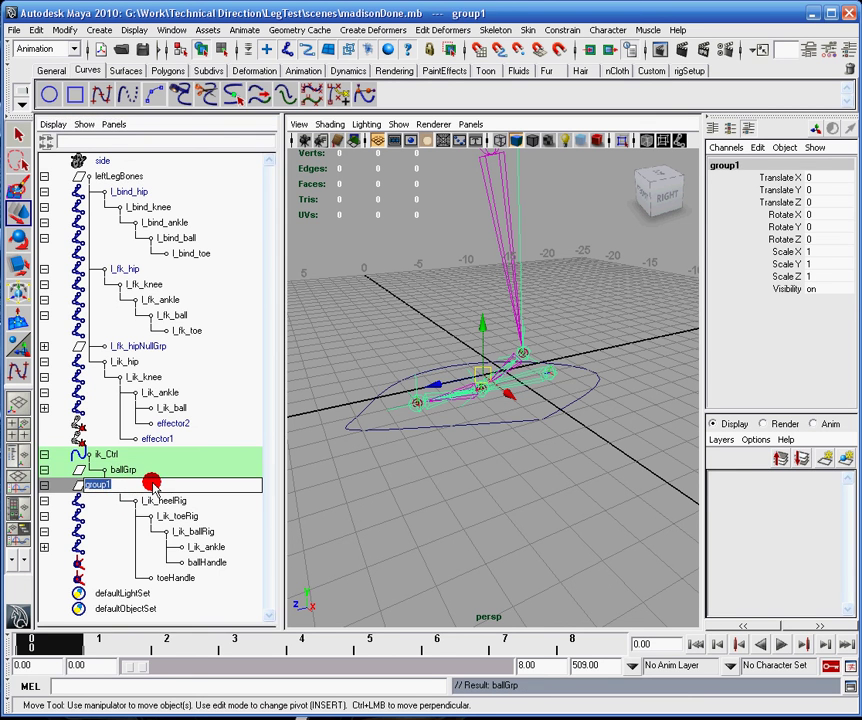
key(Return)
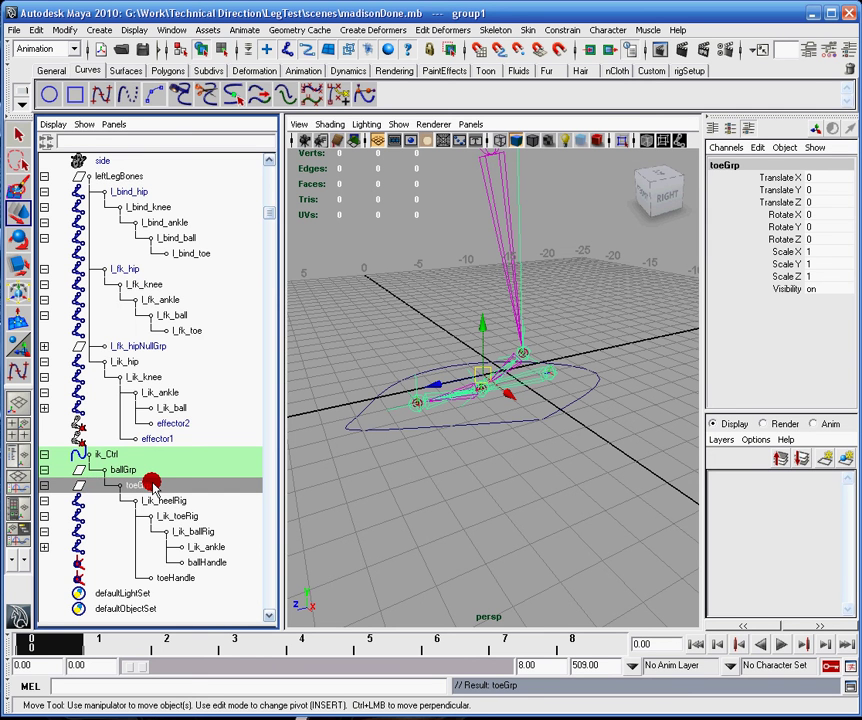
Move the pivot of ballGrp onto the ball joint of the foot.
click(120, 469)
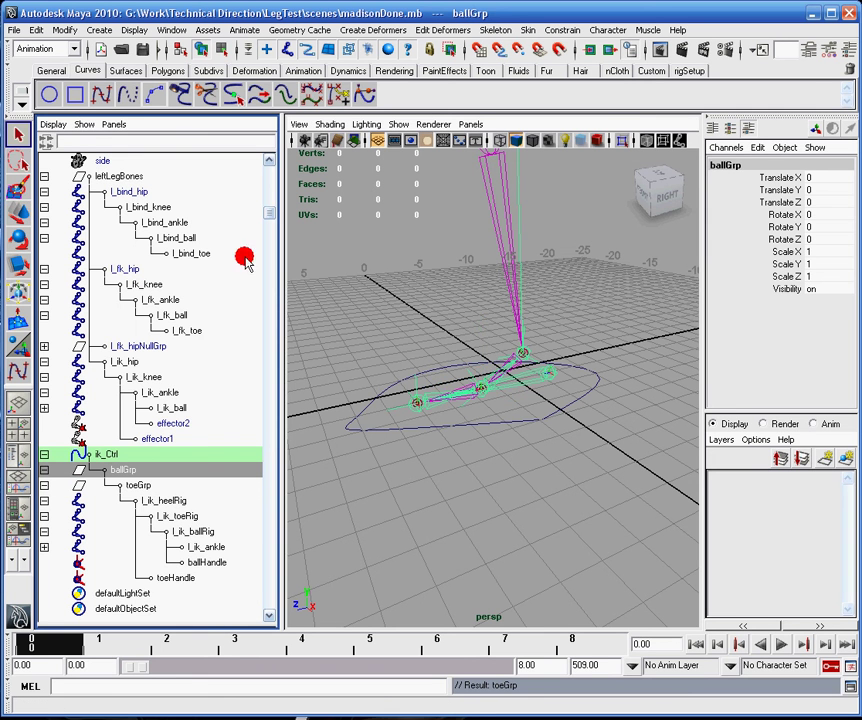
alt+drag(535, 397, 583, 403)
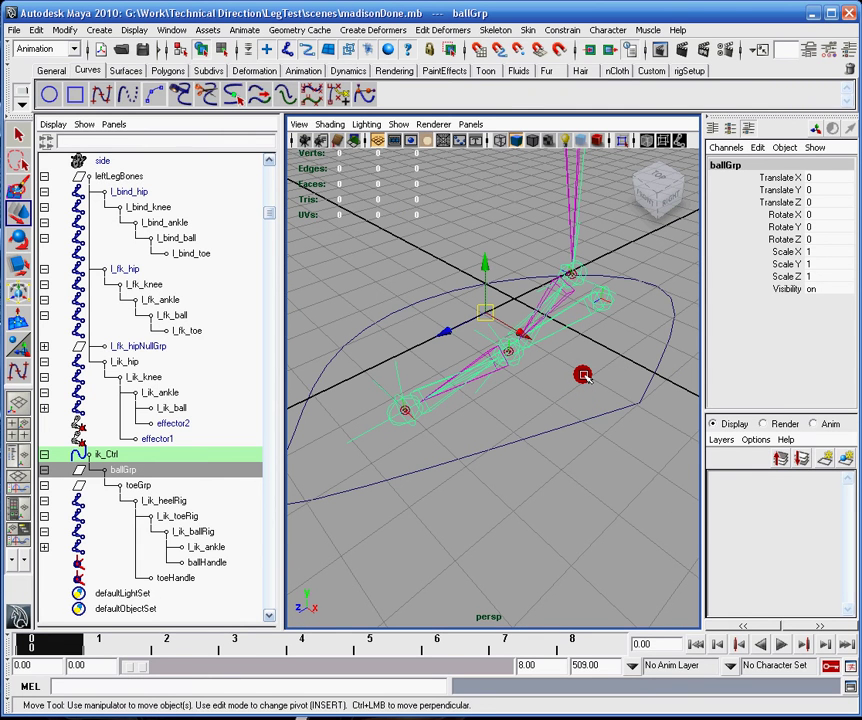
key(Insert)
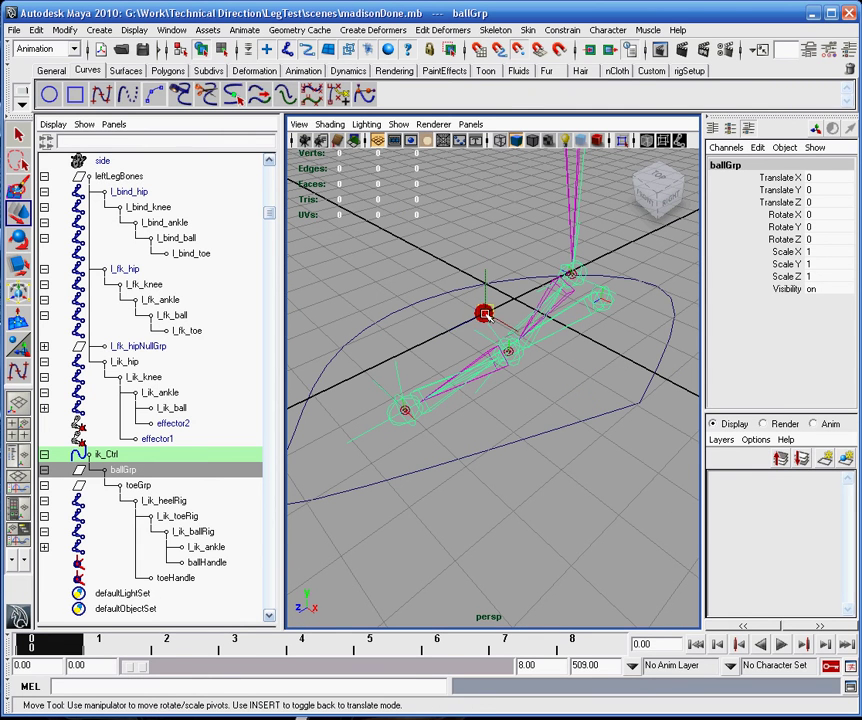
drag(484, 315, 490, 378)
alt+right_drag(490, 378, 492, 337)
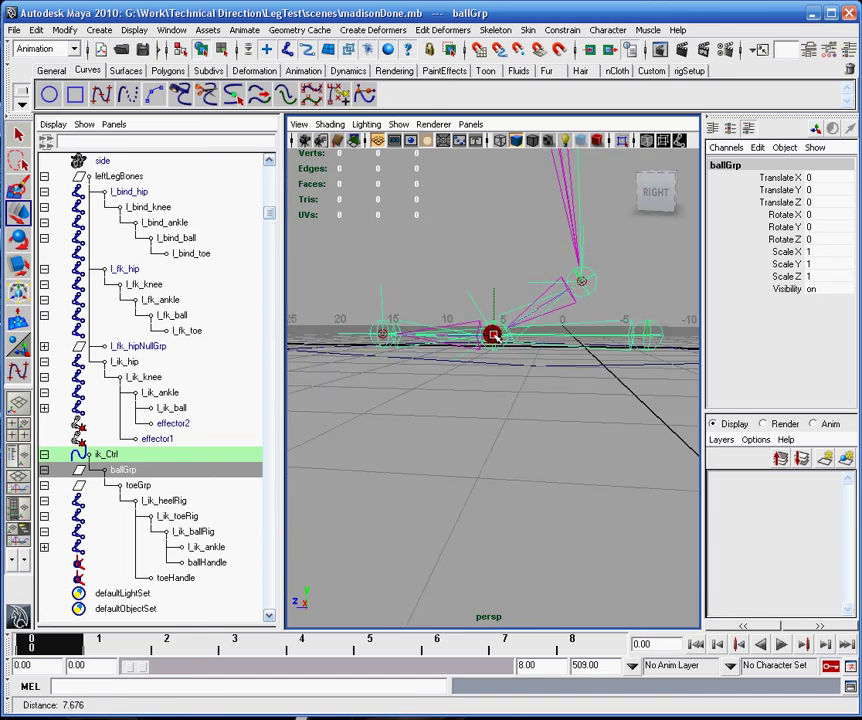
alt+drag(492, 337, 506, 369)
key(Insert)
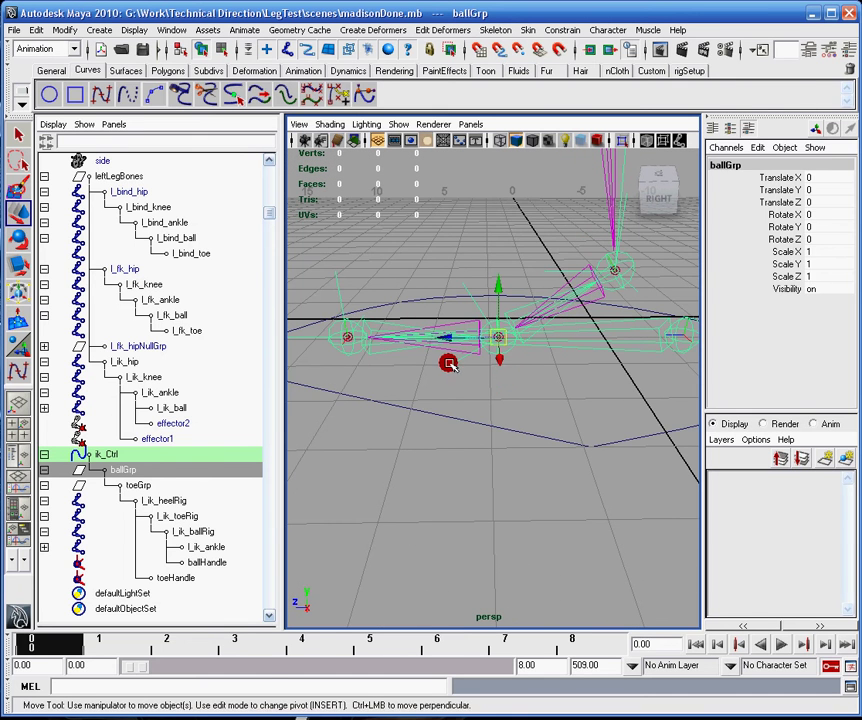
Try rotating ballGrp about 41 degrees around Y to test its pivot, and undo the rotation.
alt+drag(450, 364, 494, 382)
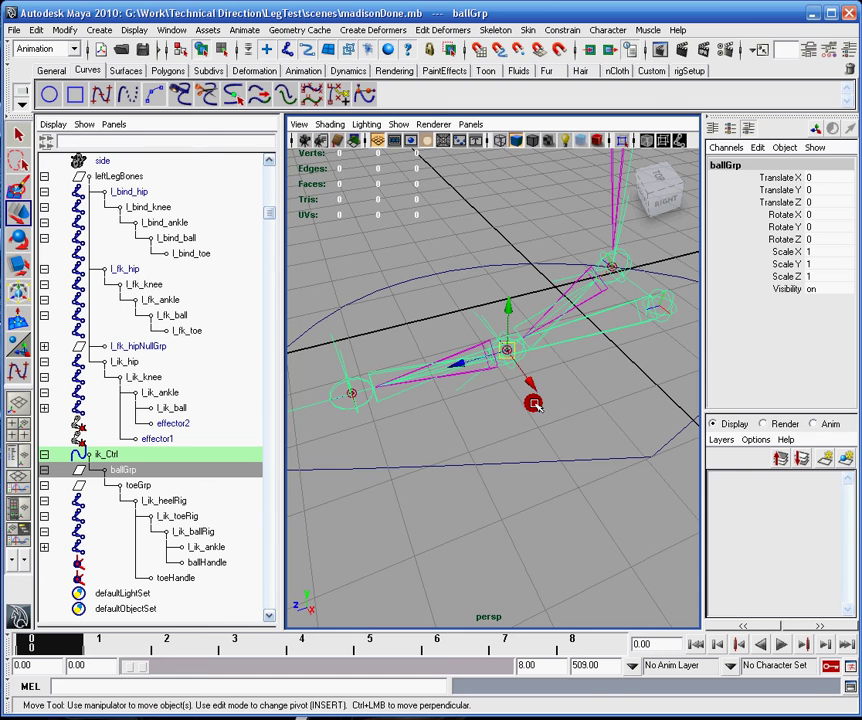
alt+drag(540, 399, 556, 415)
key(r)
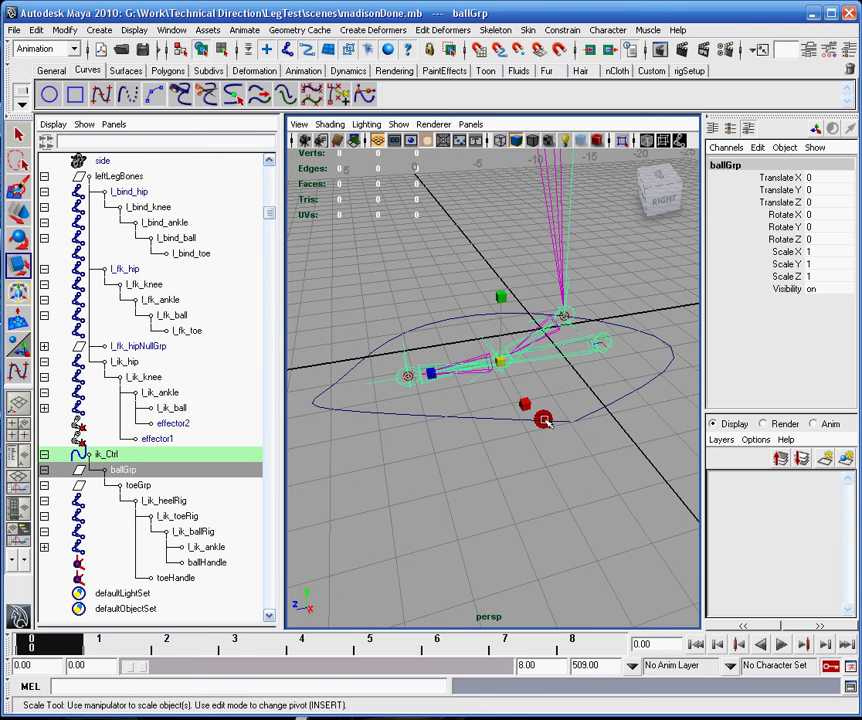
key(e)
drag(482, 400, 532, 367)
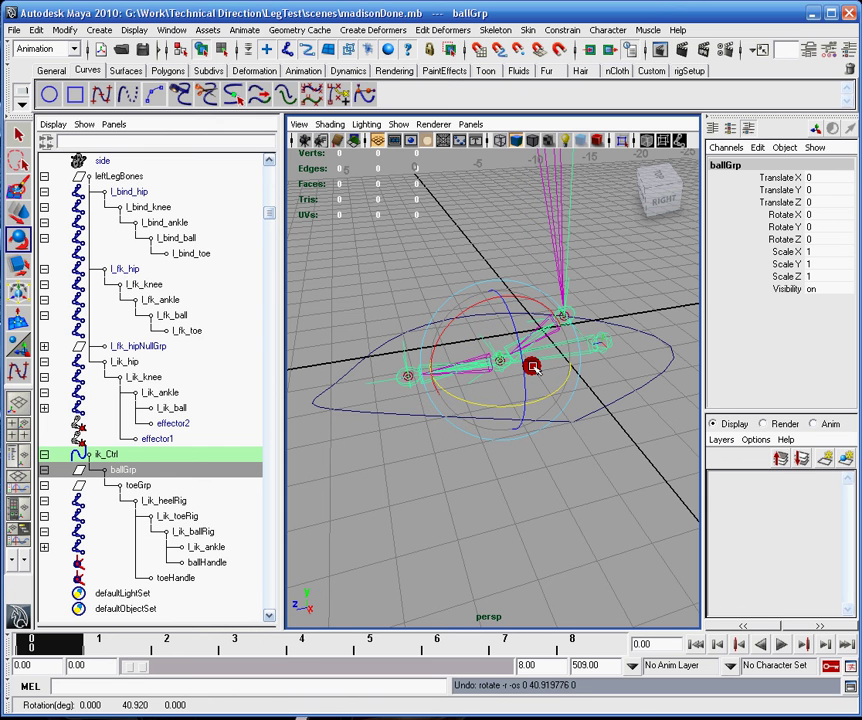
Add a keyable float attribute named ballSide to ik_Ctrl.
click(608, 400)
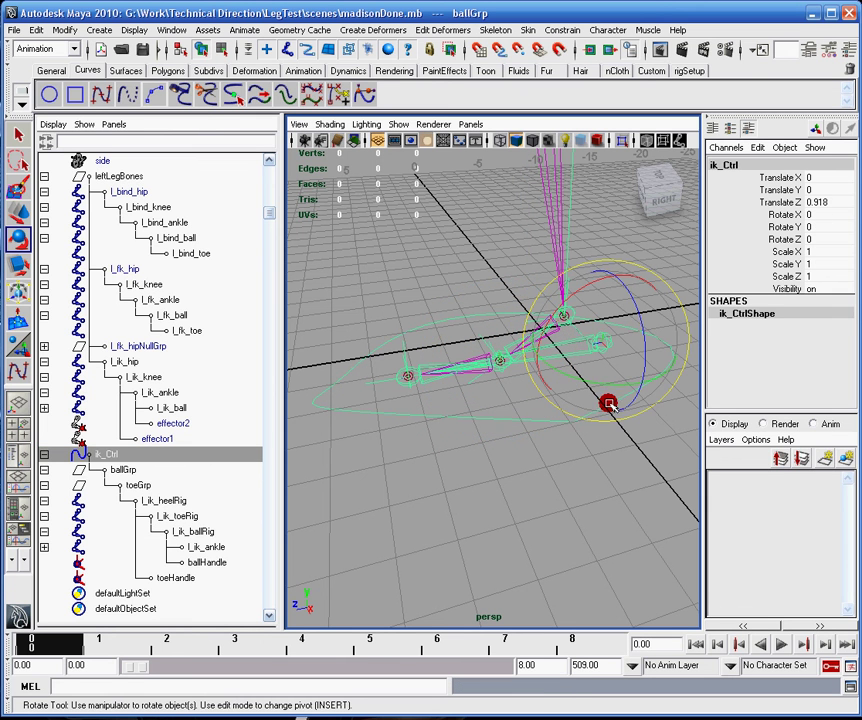
click(60, 30)
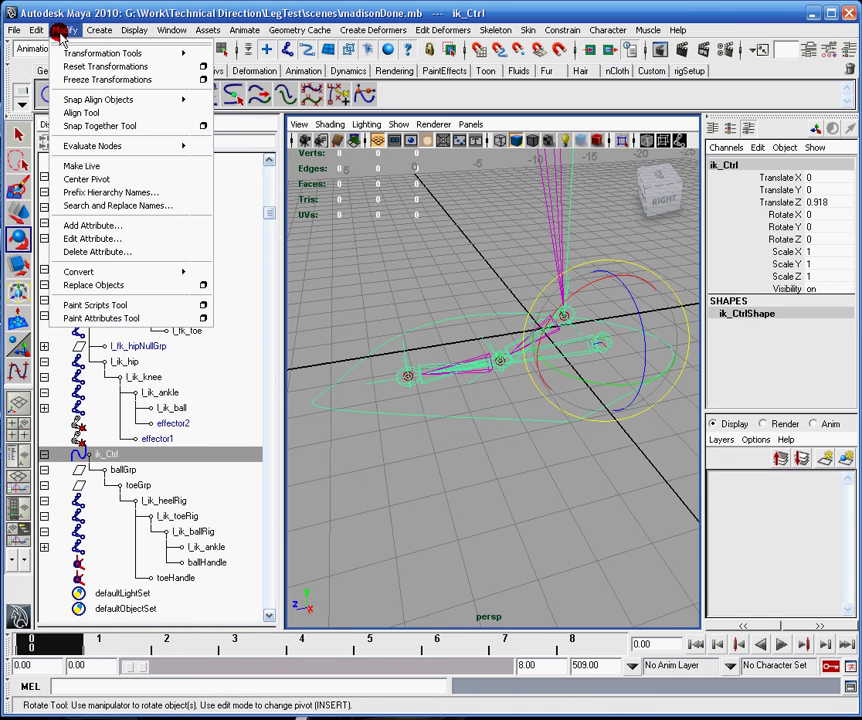
click(117, 225)
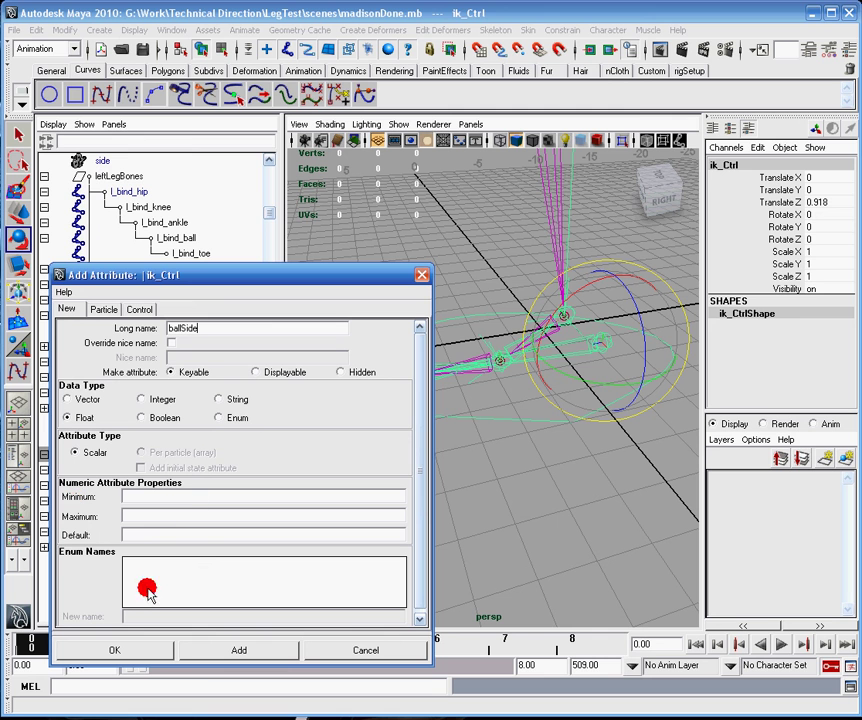
click(224, 652)
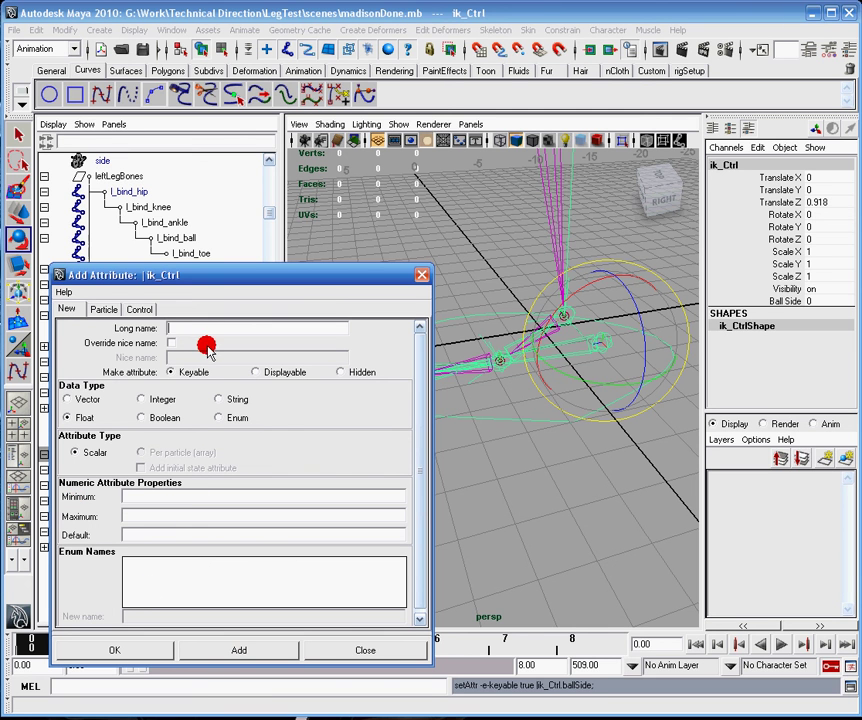
Close the Add Attribute dialog, try rotating ballGrp about 18 degrees around Y, and undo the rotation.
click(364, 648)
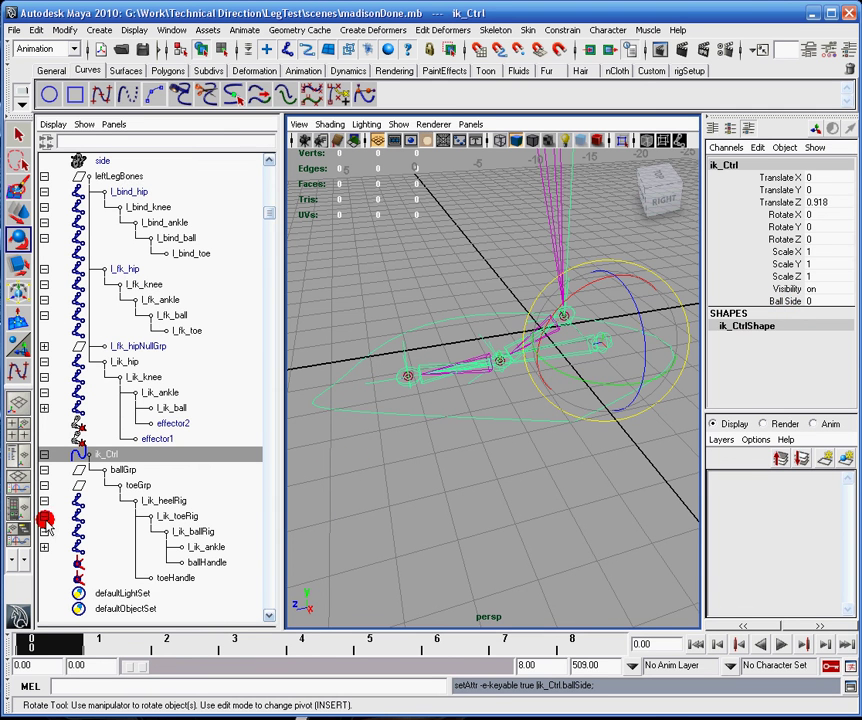
click(129, 469)
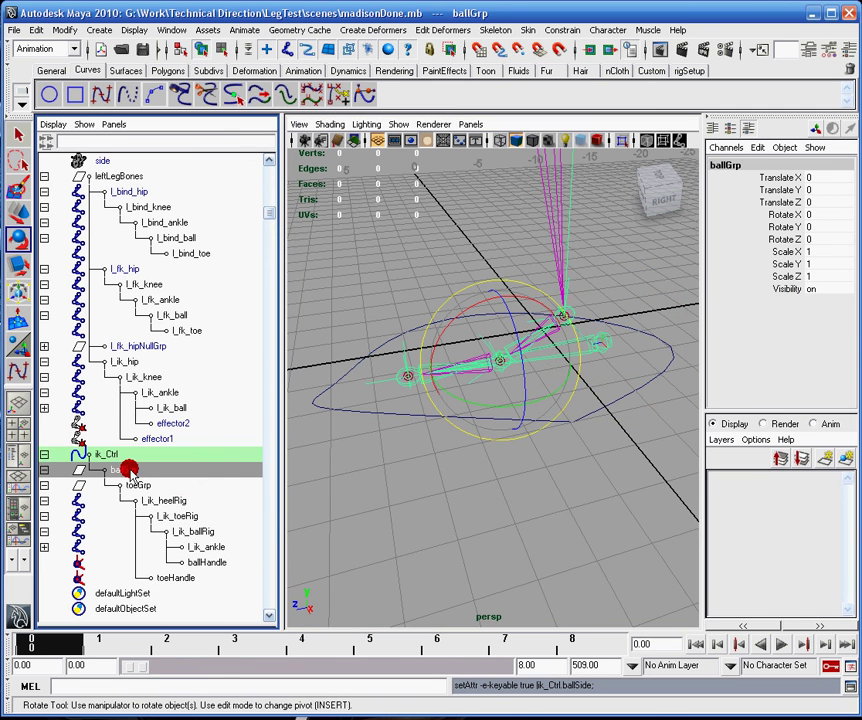
drag(468, 396, 491, 391)
click(820, 230)
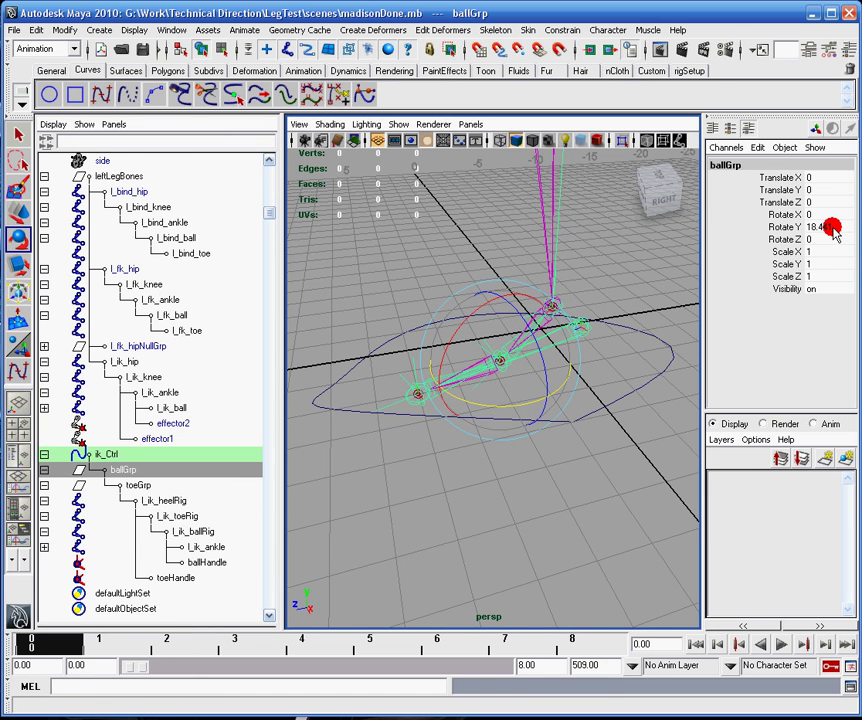
key(ctrl+z)
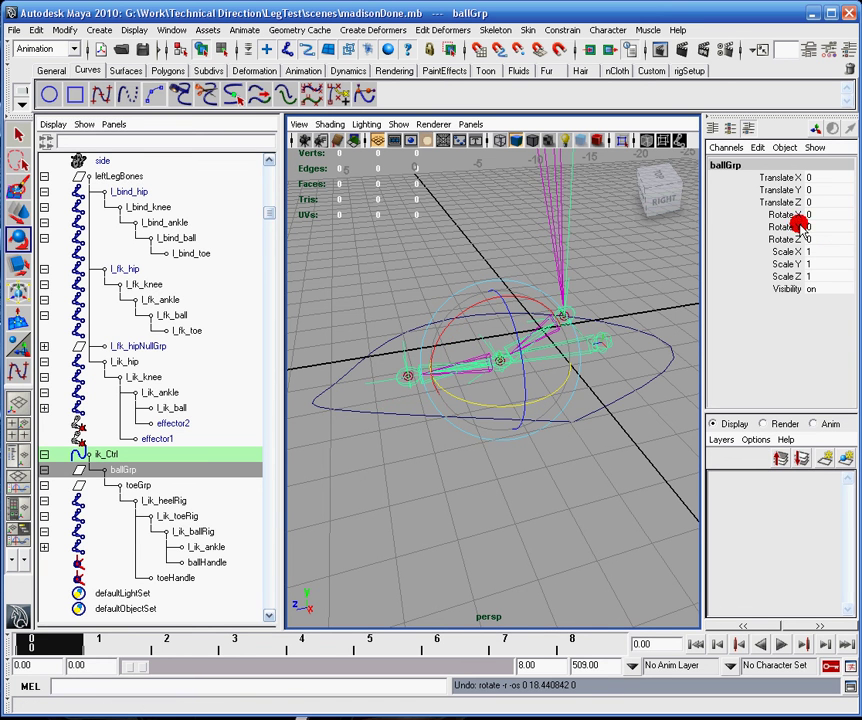
Draft "ballGrp.rotateY =" as an expression for ballGrp's Rotate Y, select its whole text, and close the Expression Editor without creating it.
click(788, 226)
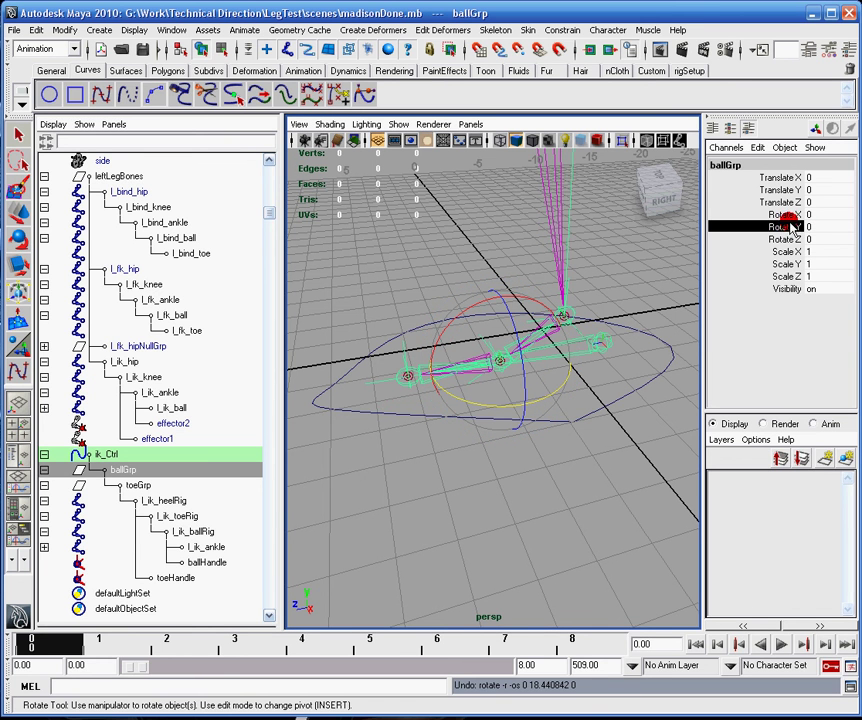
click(756, 148)
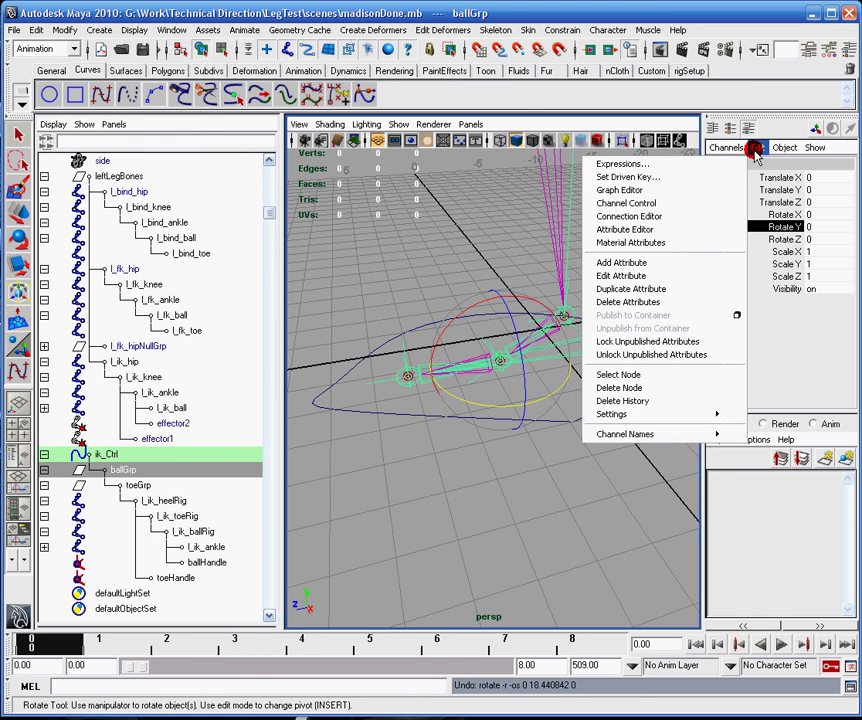
click(760, 147)
click(760, 147)
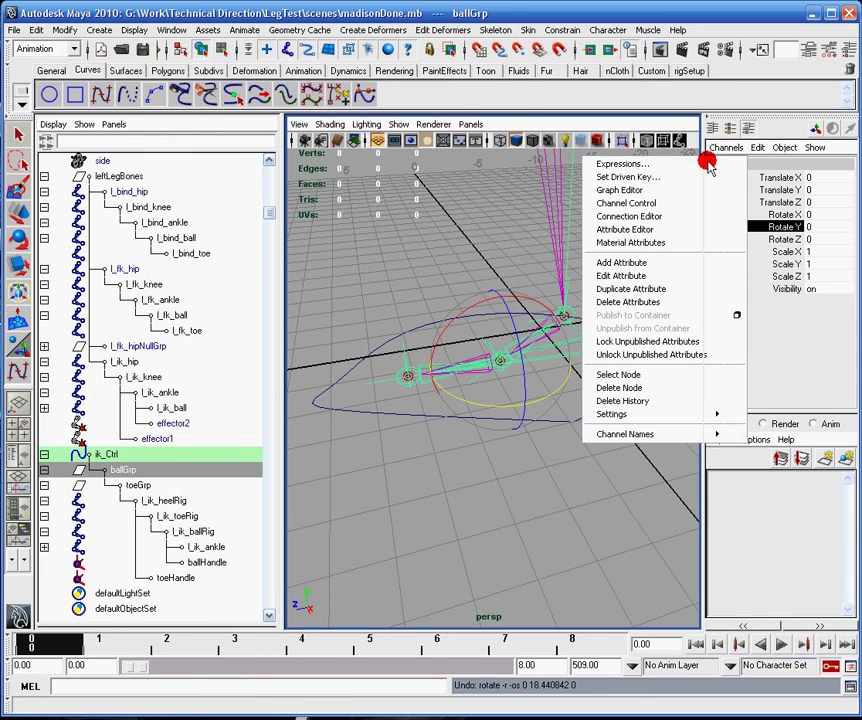
click(708, 165)
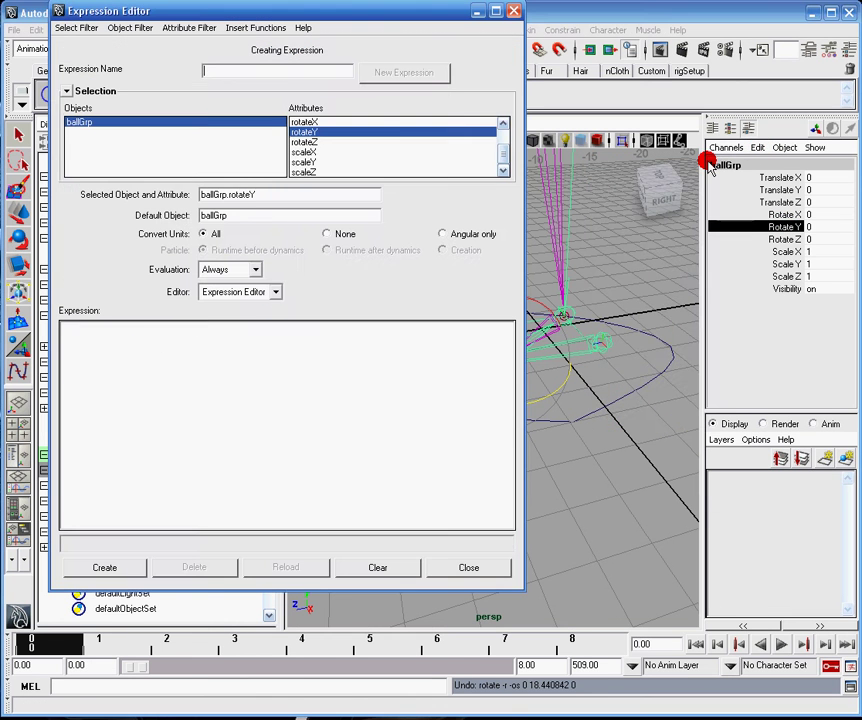
mouse_move(297, 197)
mouse_down()
mouse_move(237, 190)
mouse_move(209, 200)
mouse_move(250, 203)
mouse_move(240, 300)
mouse_up()
click(236, 360)
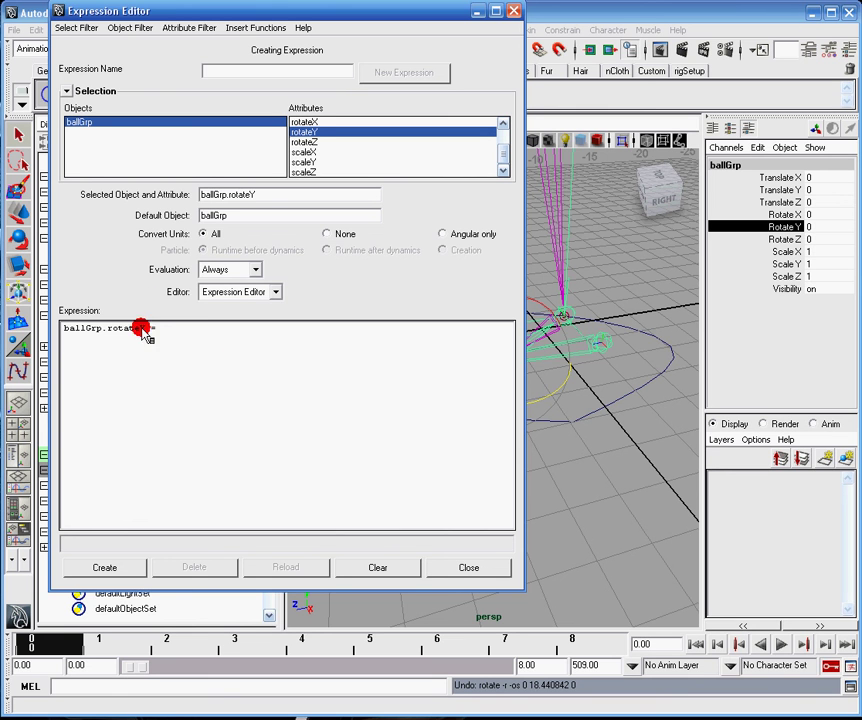
drag(187, 335, 104, 376)
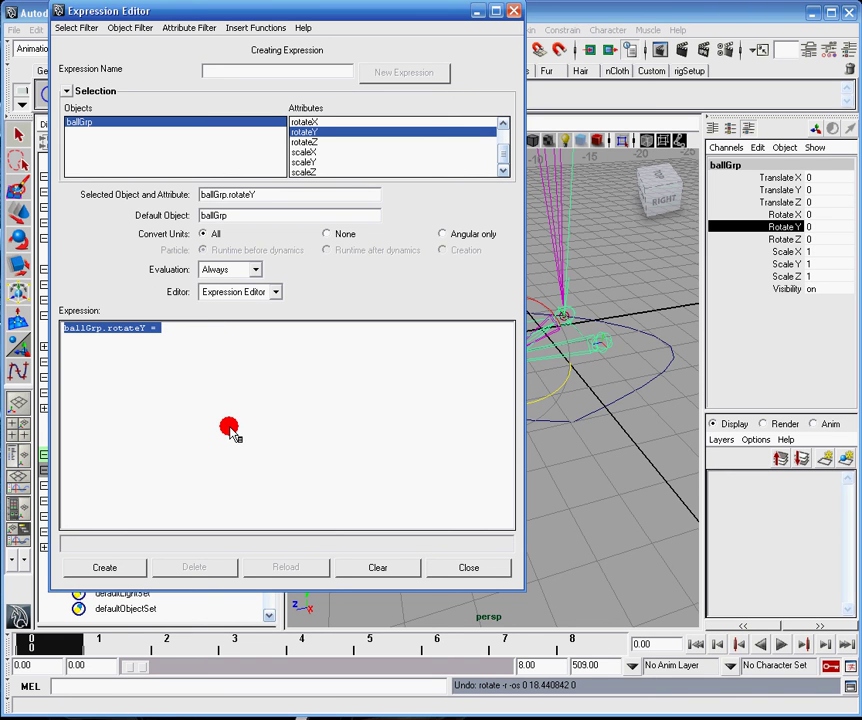
drag(230, 428, 185, 418)
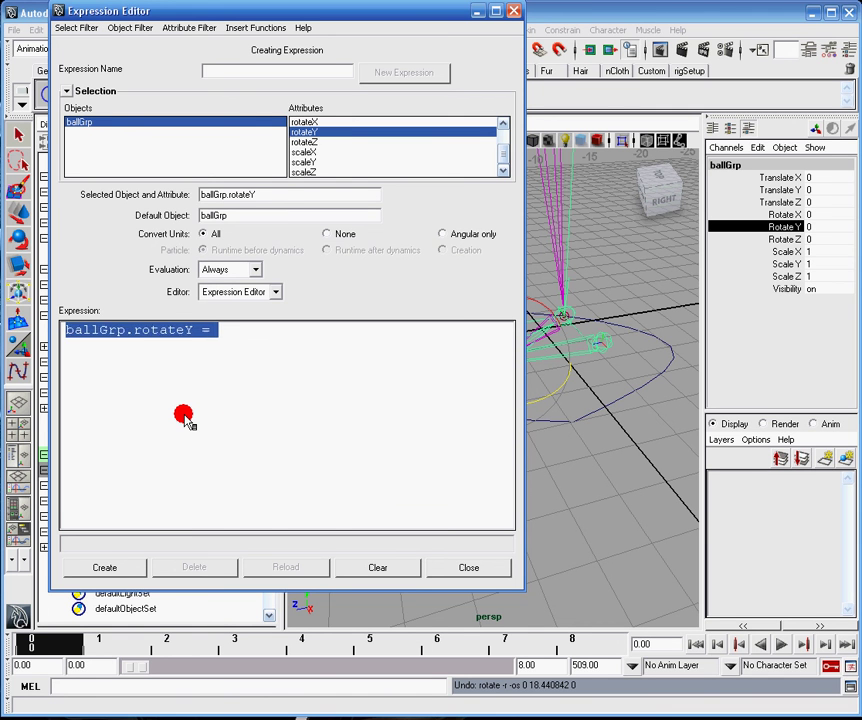
click(358, 332)
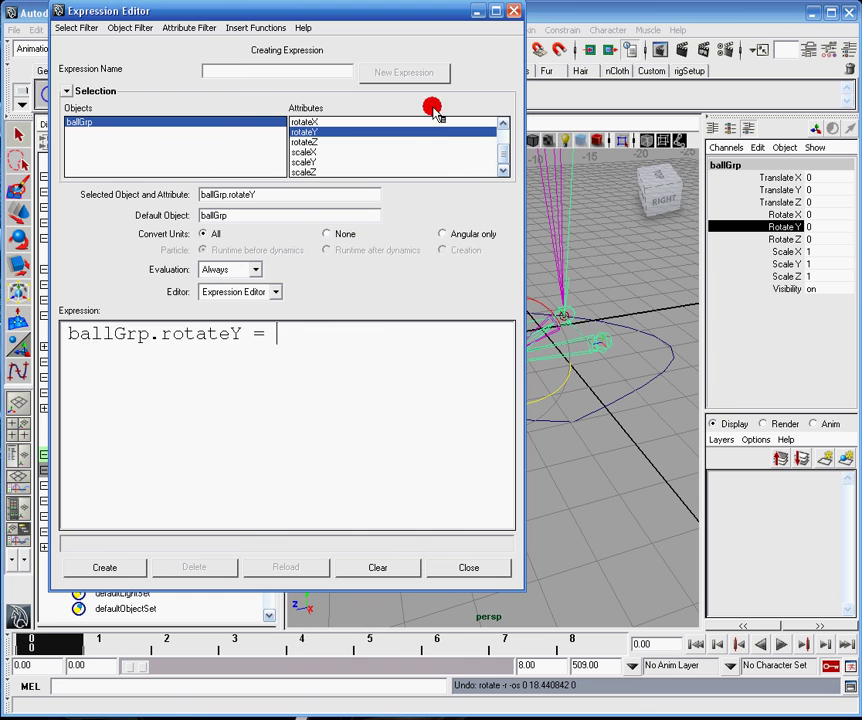
key(ctrl+a)
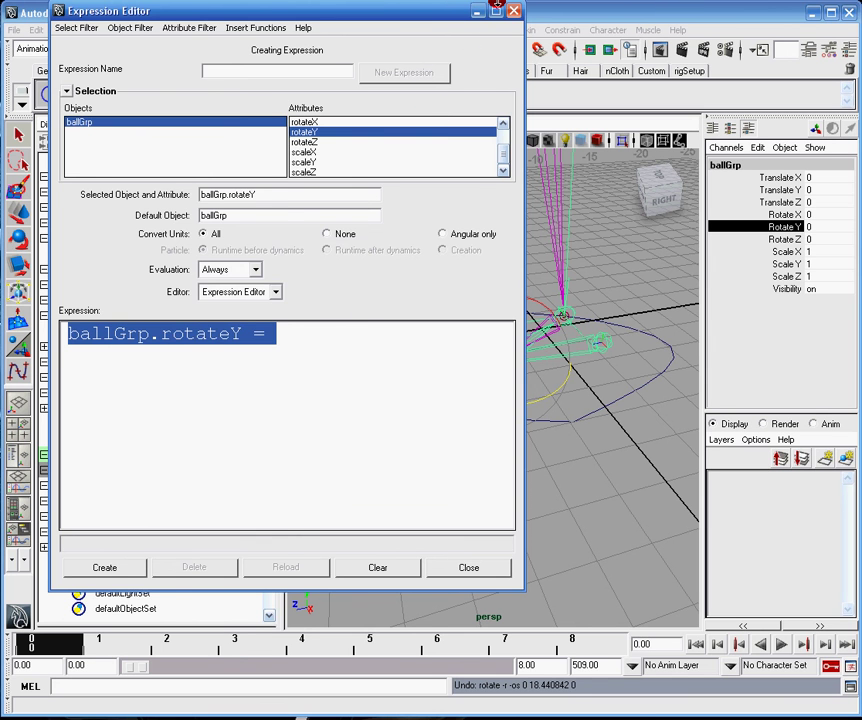
click(514, 11)
Look up the full object and attribute name of ik_Ctrl's Ball Side channel in the Expression Editor, and close the editor.
click(579, 410)
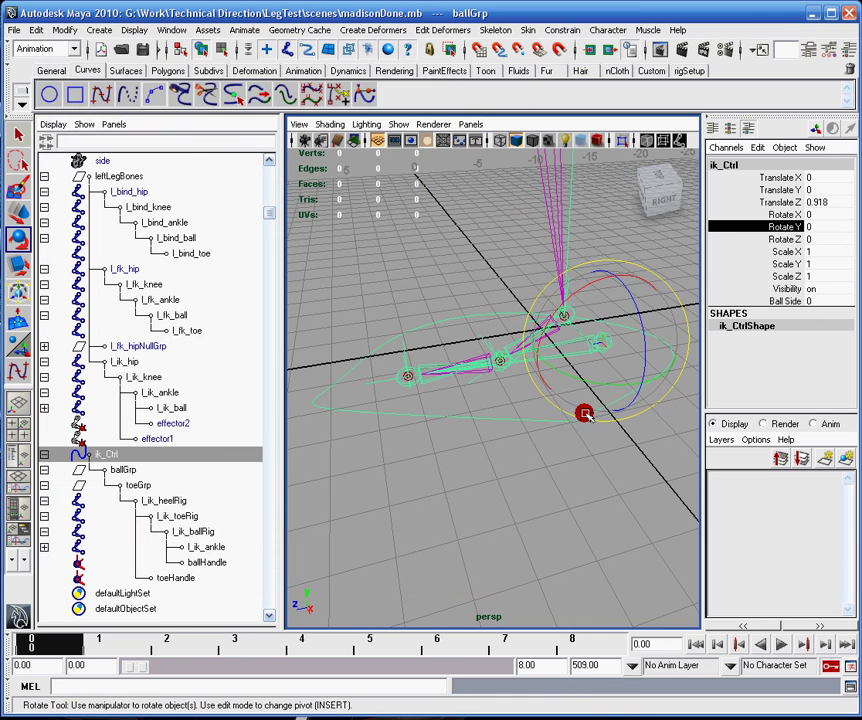
click(800, 298)
click(757, 148)
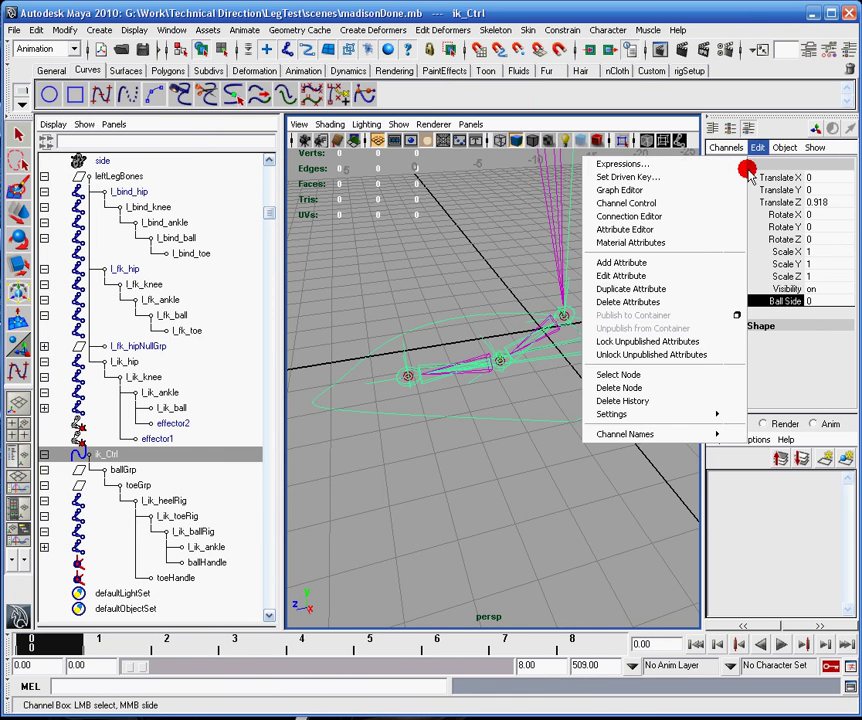
click(675, 164)
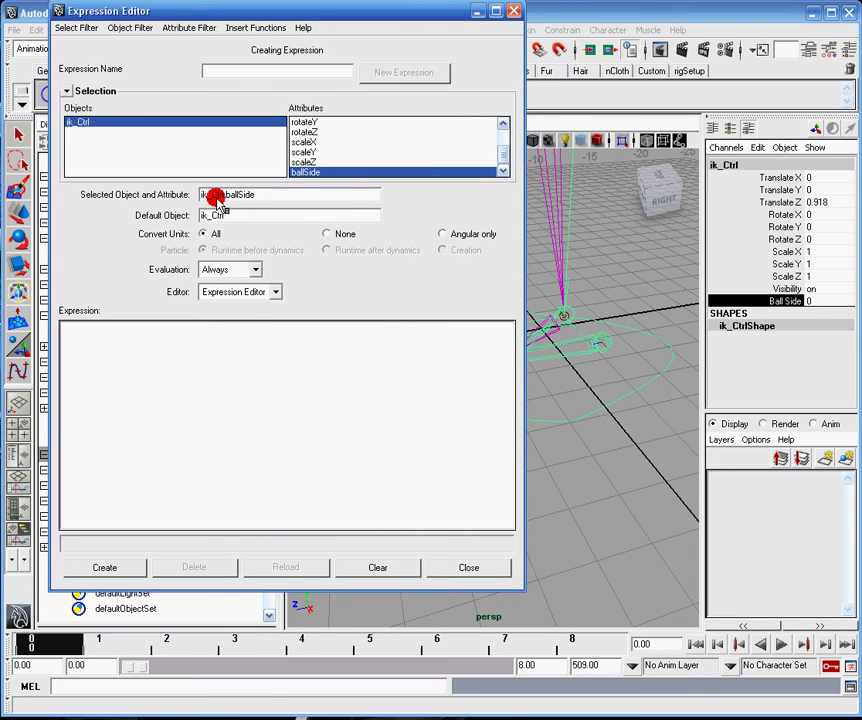
click(514, 11)
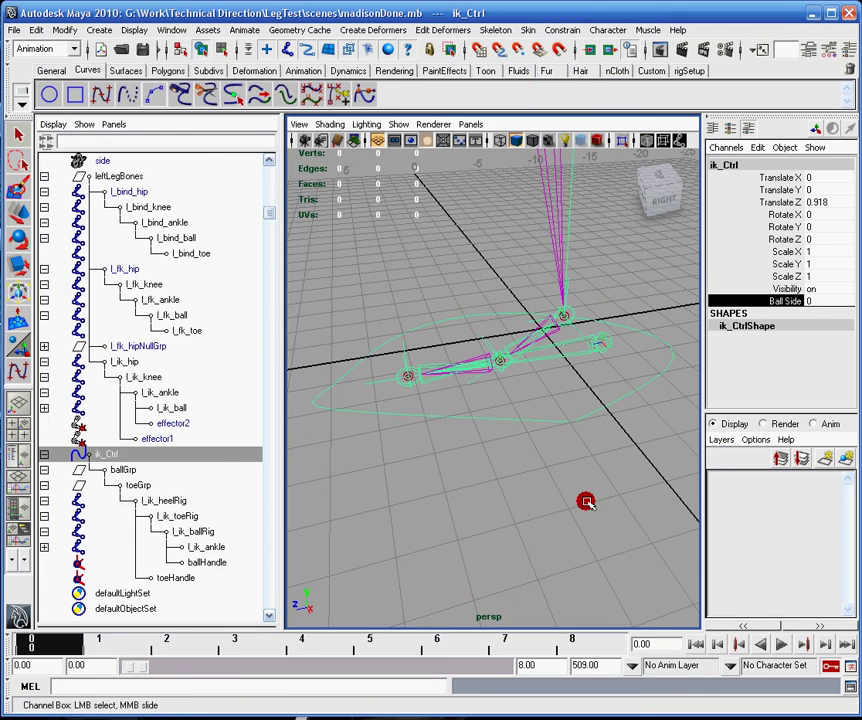
Open the Expression Editor for ballGrp's Rotate Y and begin its expression with "ballGrp.rotateY =".
click(123, 469)
key(e)
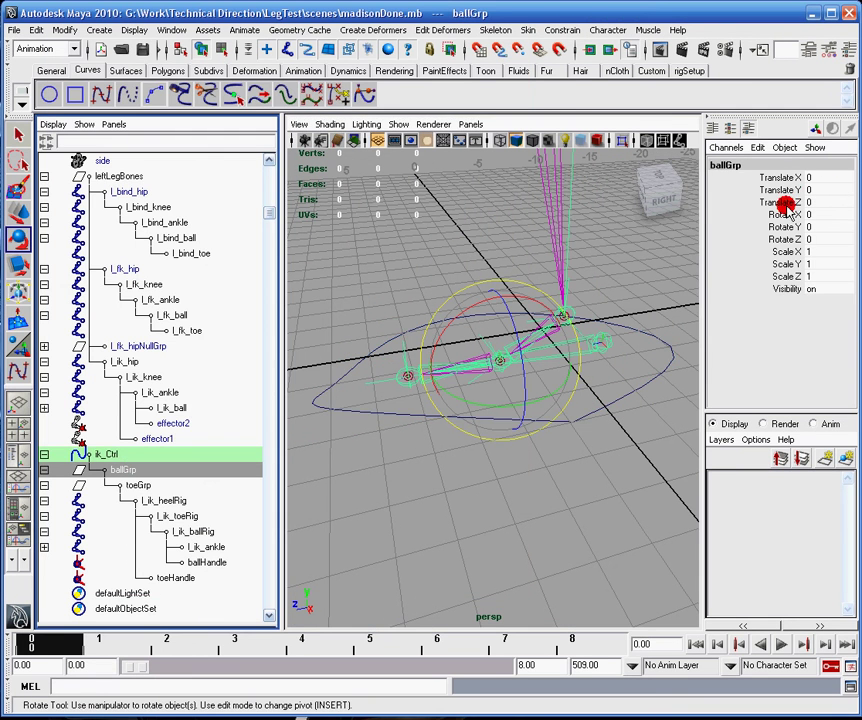
click(725, 148)
click(756, 150)
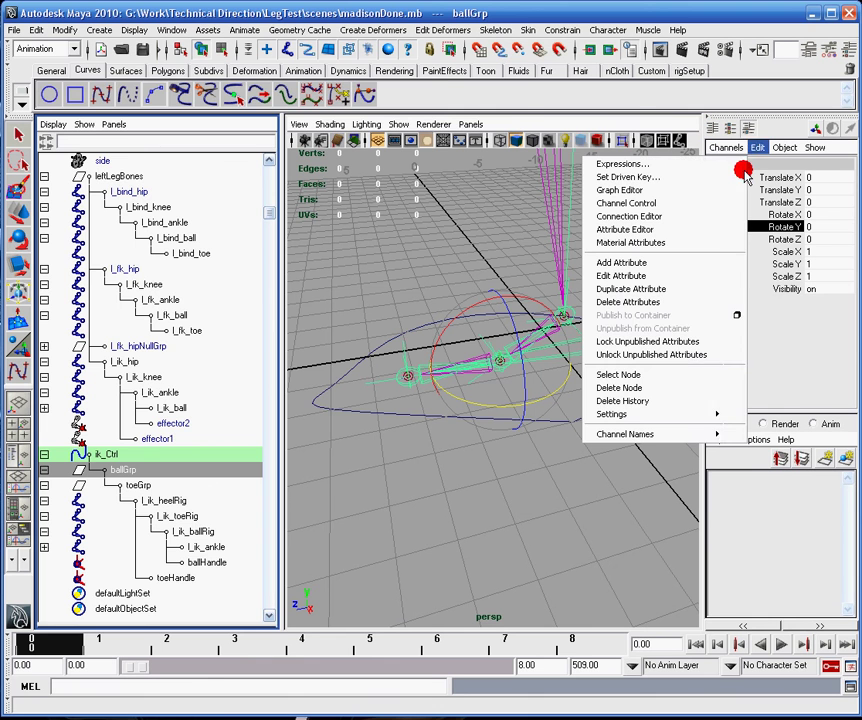
click(706, 163)
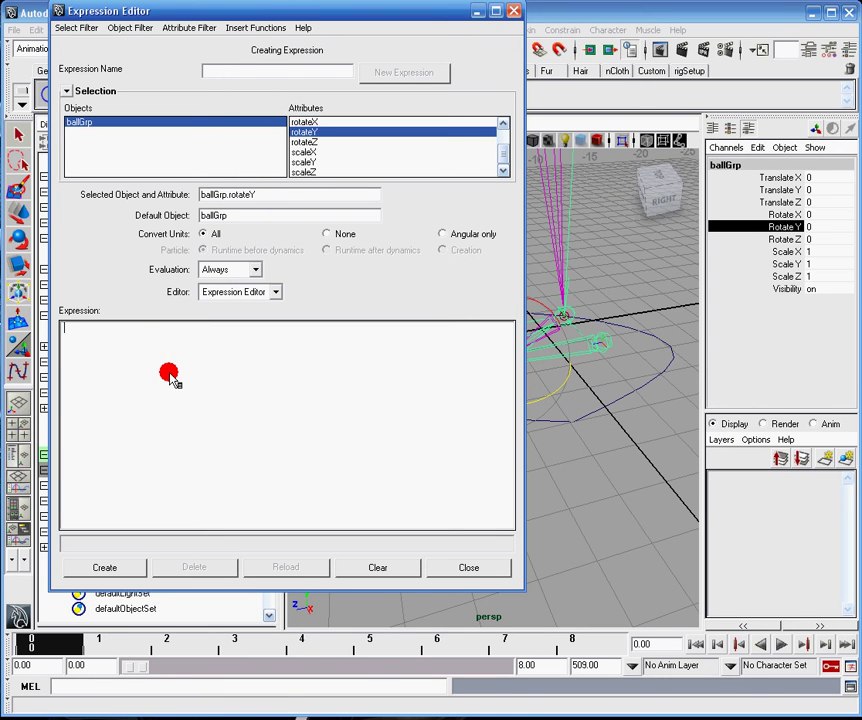
text(ballGrp.rotateY =)
key(ctrl+a)
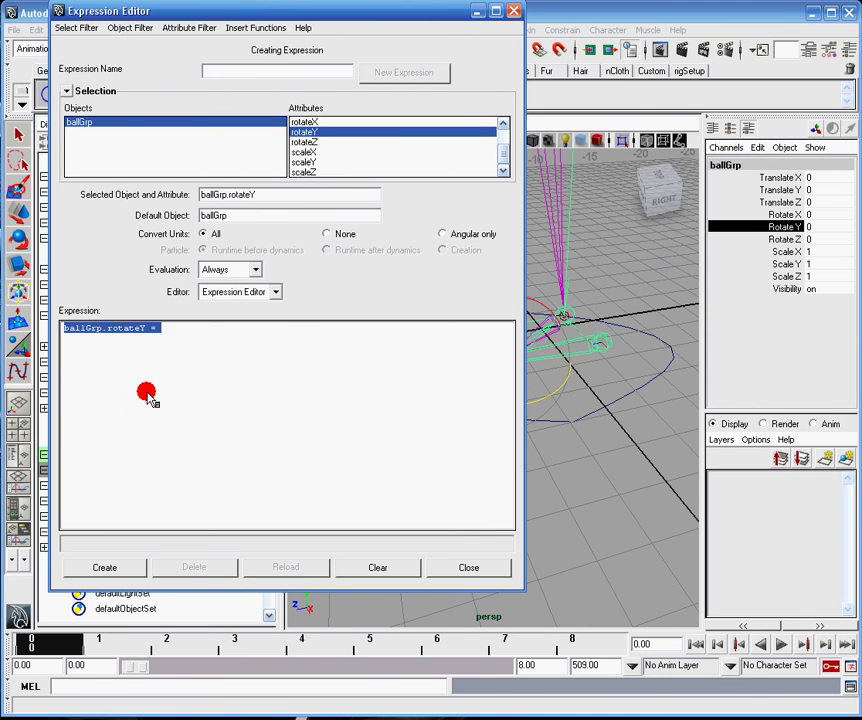
Complete the expression as "ballGrp.rotateY = ikCtrlGrp.ballSide;" and try to create it.
click(349, 346)
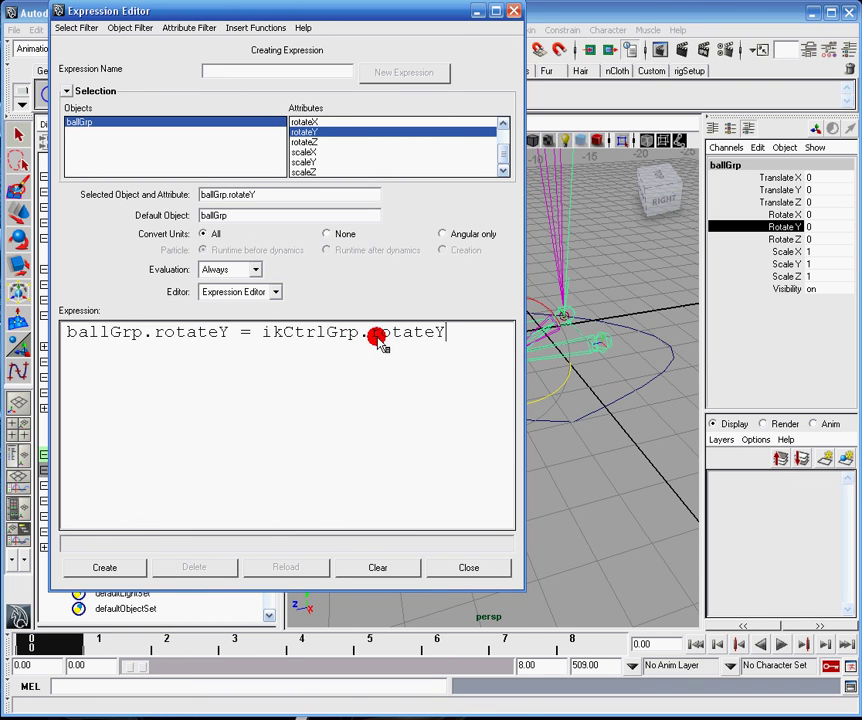
drag(445, 334, 385, 340)
text(allSide;)
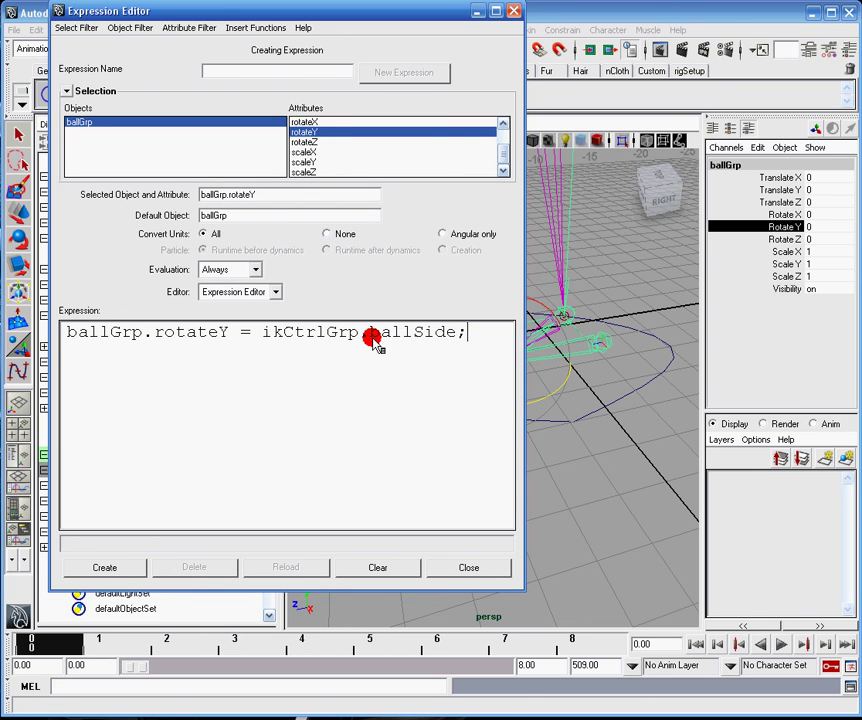
drag(514, 329, 62, 331)
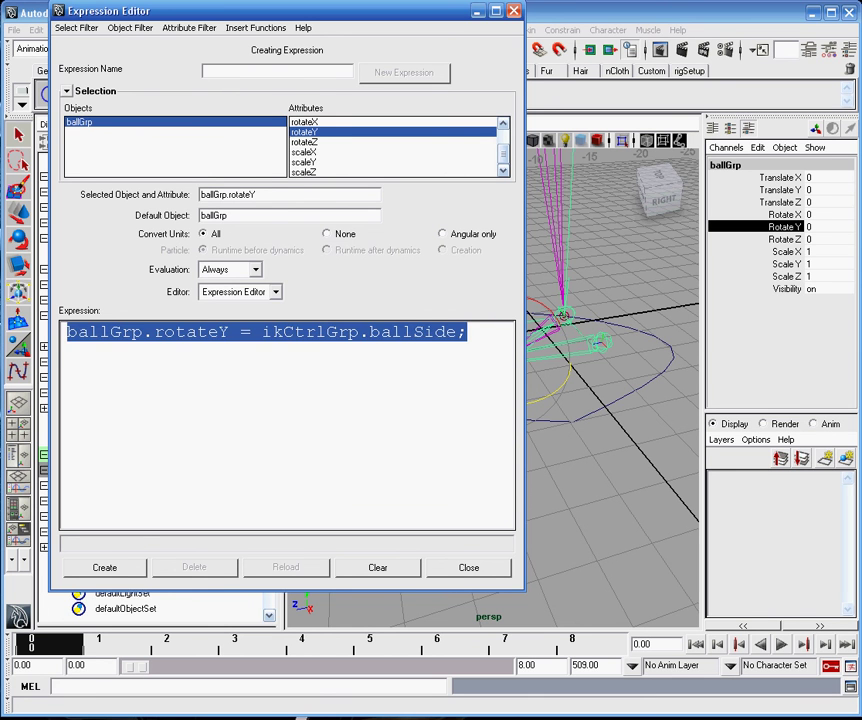
click(133, 567)
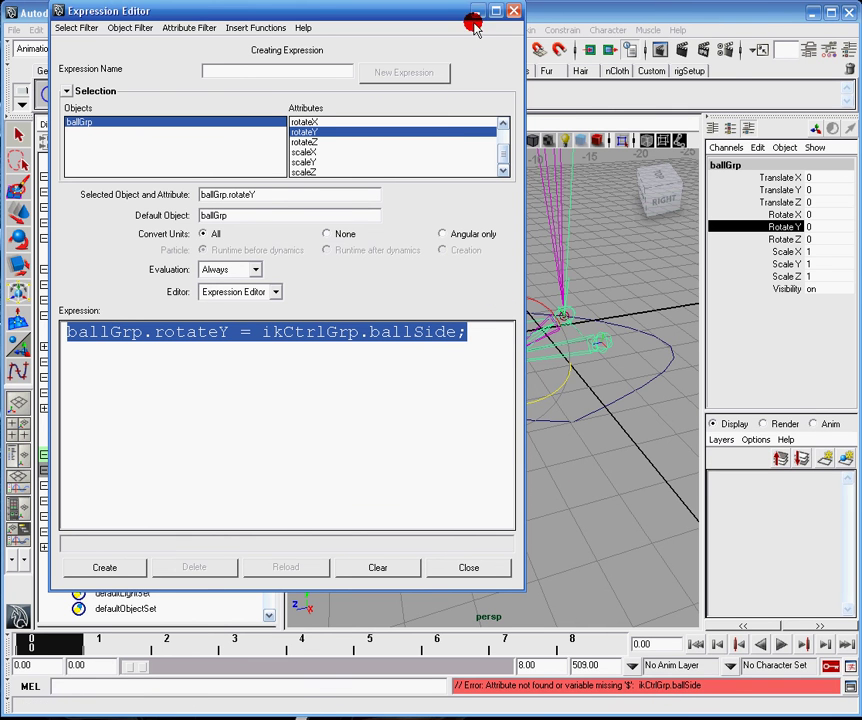
Change the expression to "ballGrp.rotateY = ikCtrl.ballSide;", try to create it, and select its whole text.
click(358, 331)
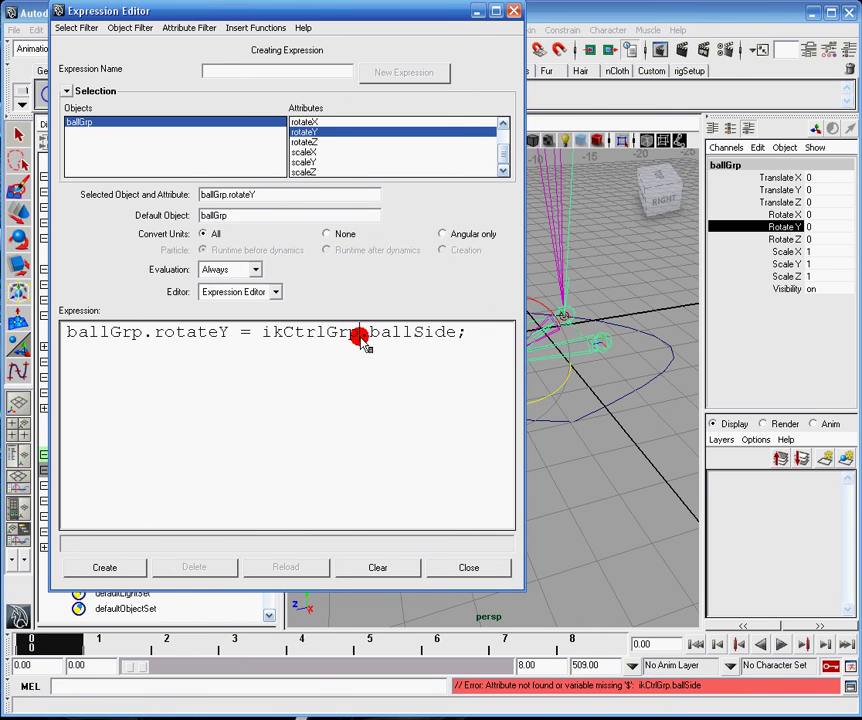
click(596, 375)
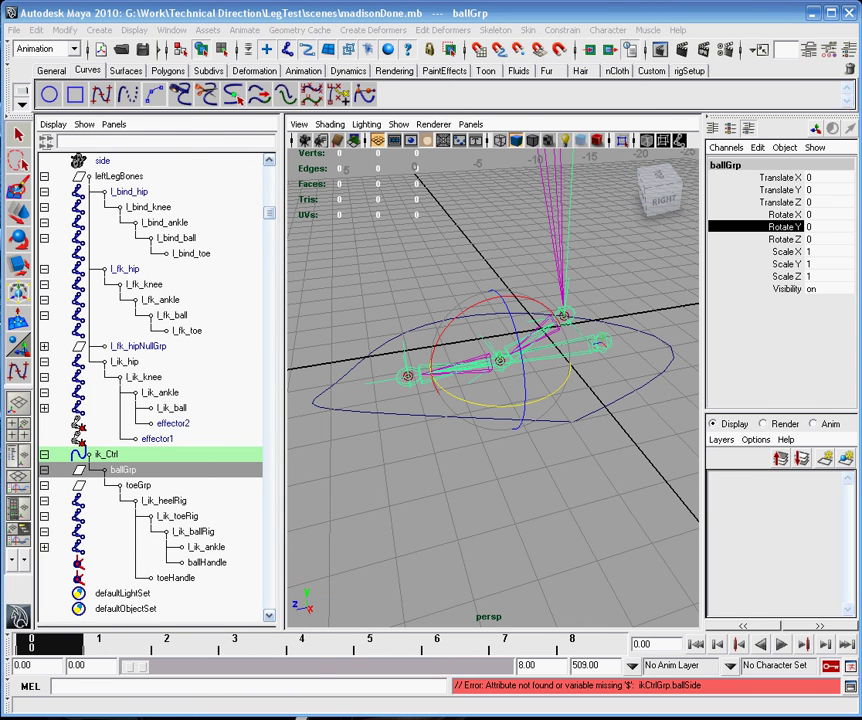
key(alt+Tab)
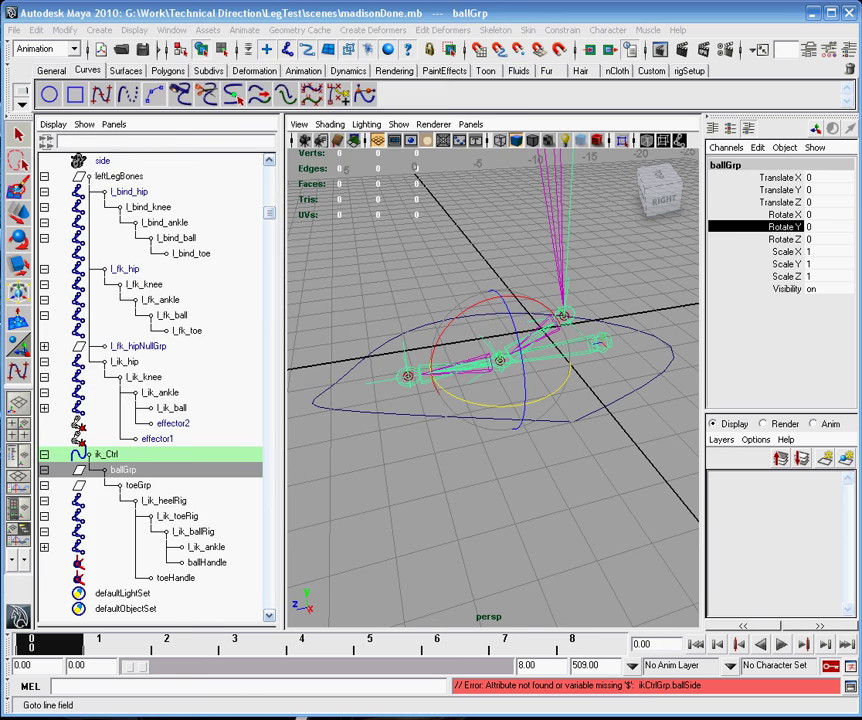
key(alt+Tab)
click(362, 331)
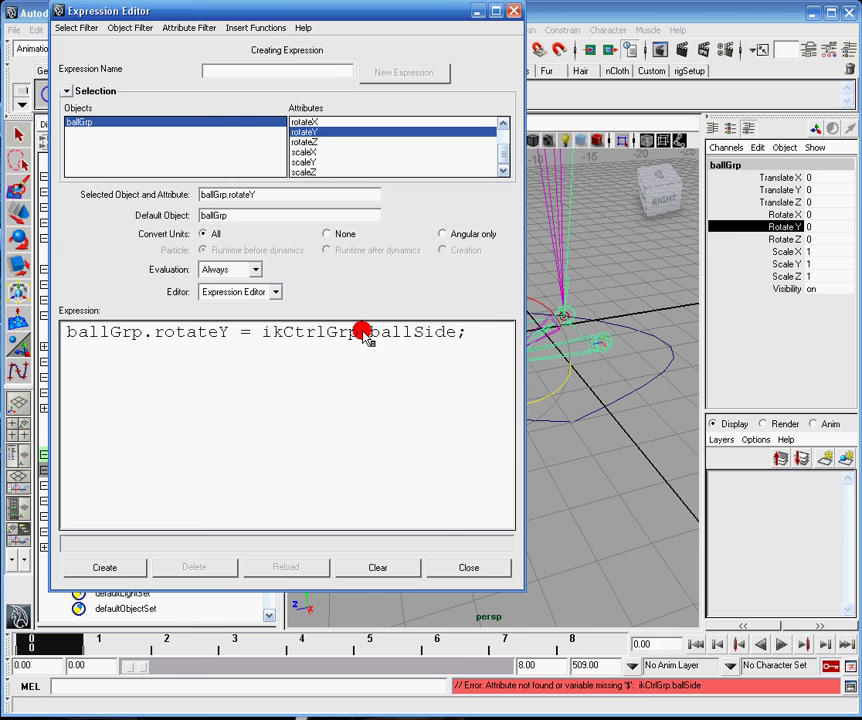
key(BackSpace)
key(BackSpace)
key(BackSpace)
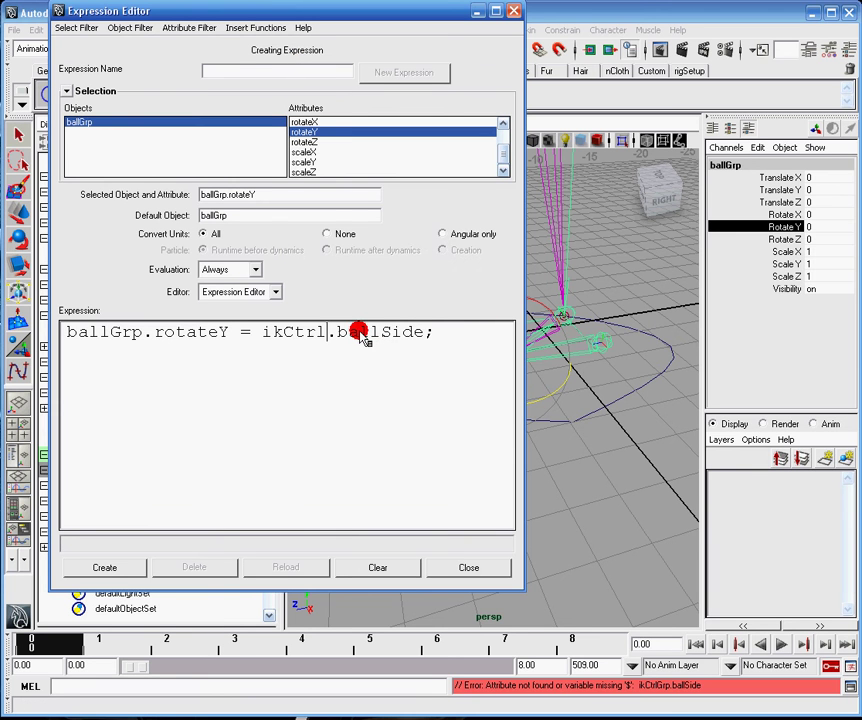
click(106, 569)
click(429, 527)
key(ctrl+a)
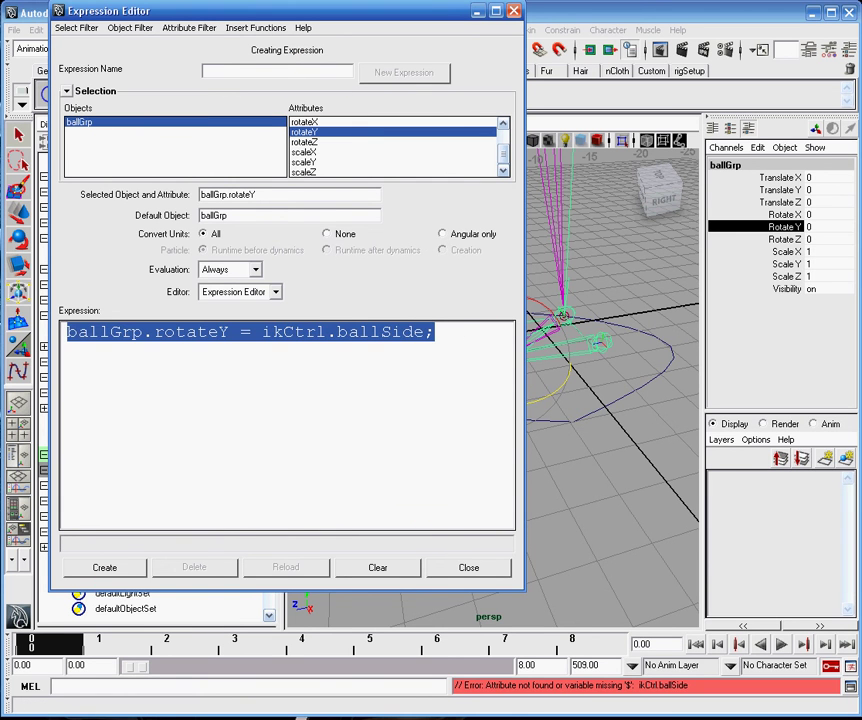
Select ik_Ctrl and open its Ball Side channel in the Expression Editor to check the exact attribute name.
click(620, 394)
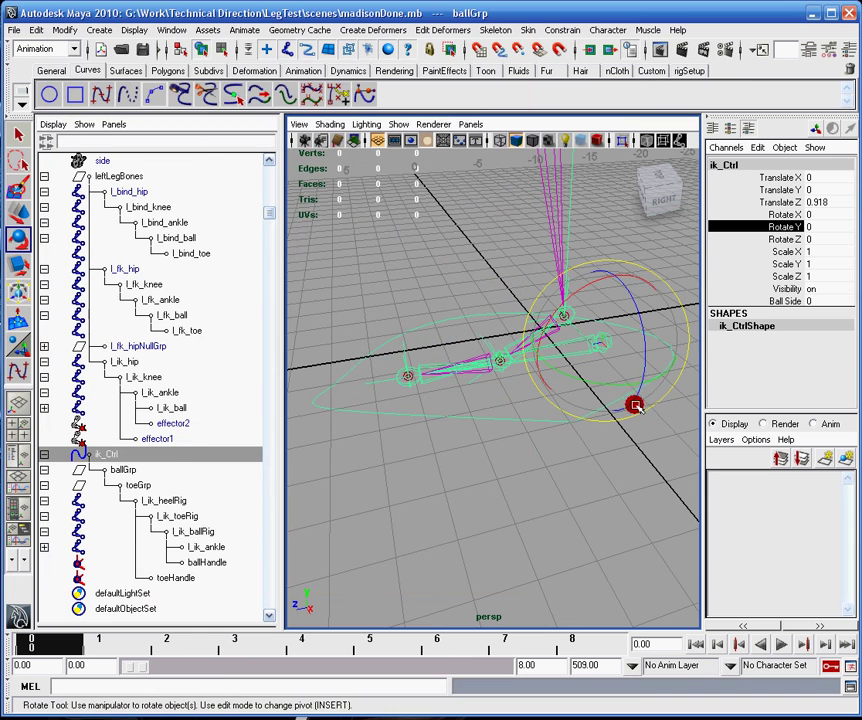
click(800, 300)
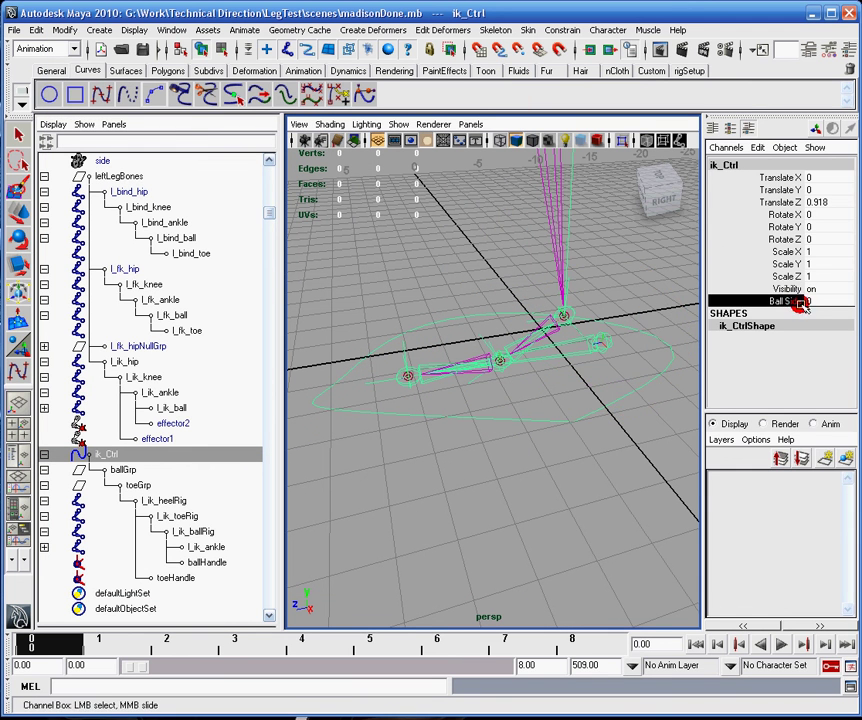
click(727, 148)
click(756, 147)
click(756, 147)
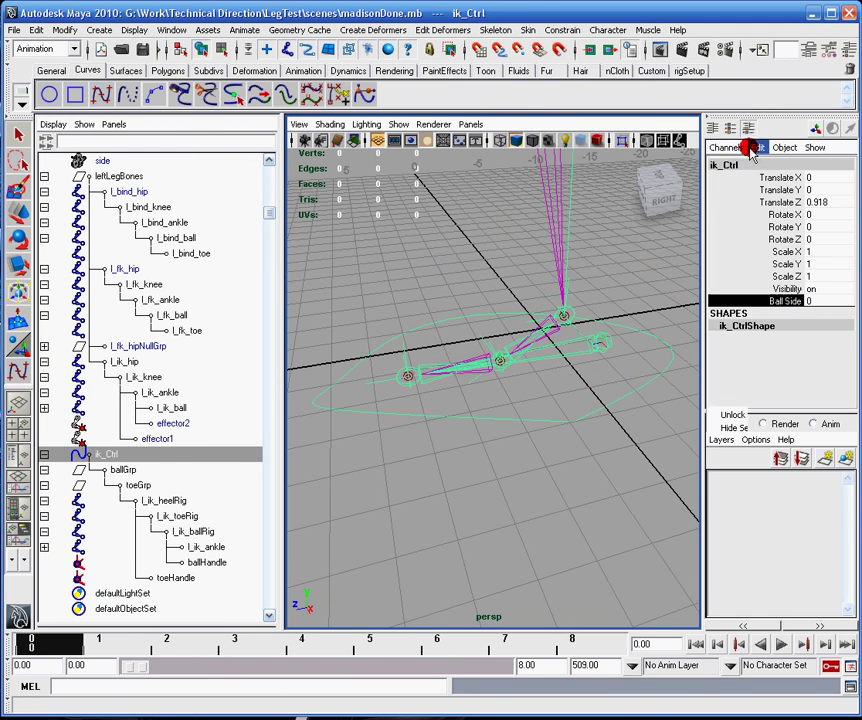
click(756, 147)
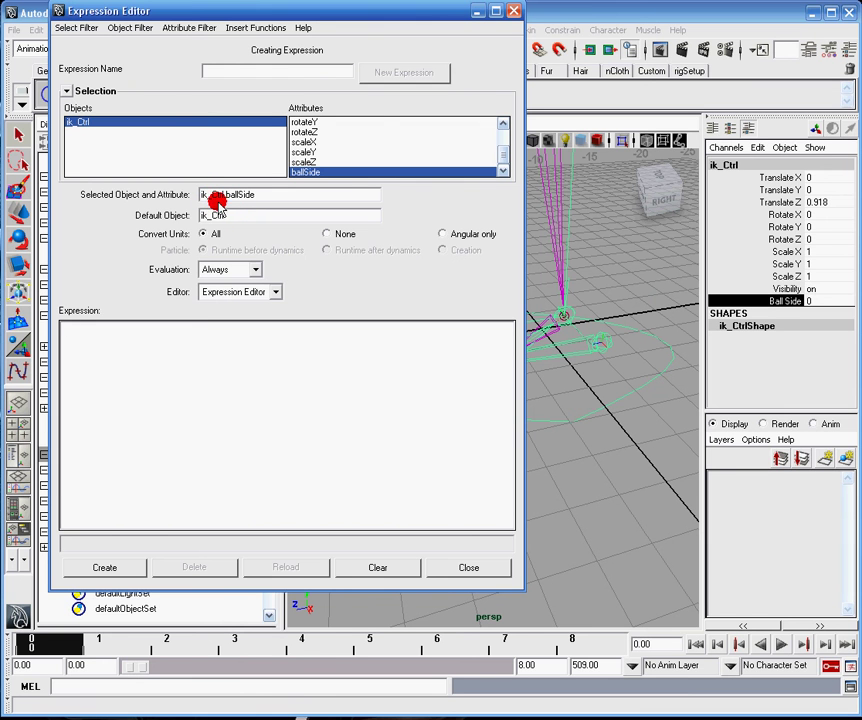
Close the ik_Ctrl expression window, select ballGrp and open its Rotate Y channel in the Expression Editor.
click(513, 11)
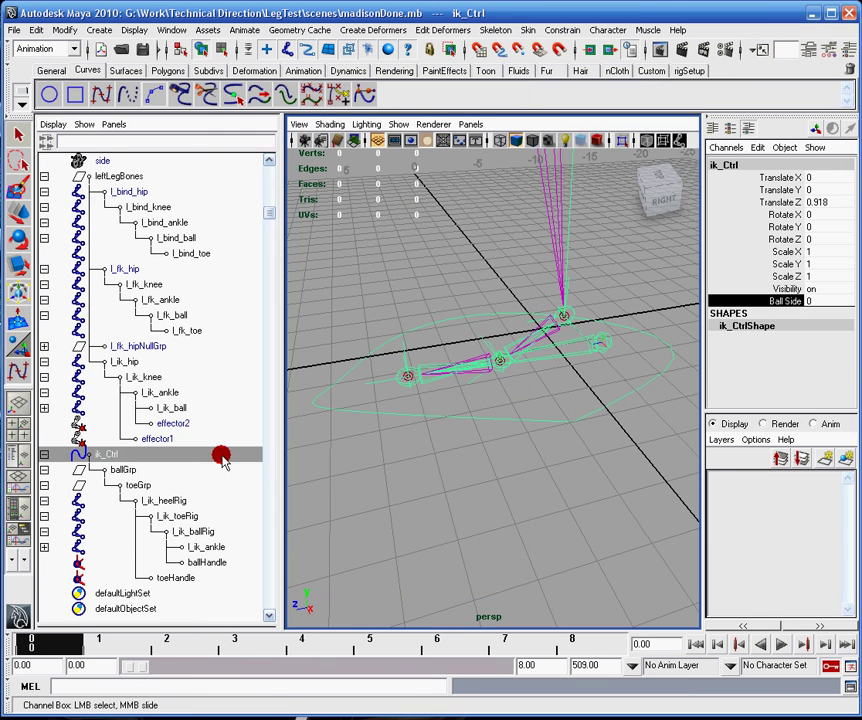
click(128, 469)
key(e)
click(756, 147)
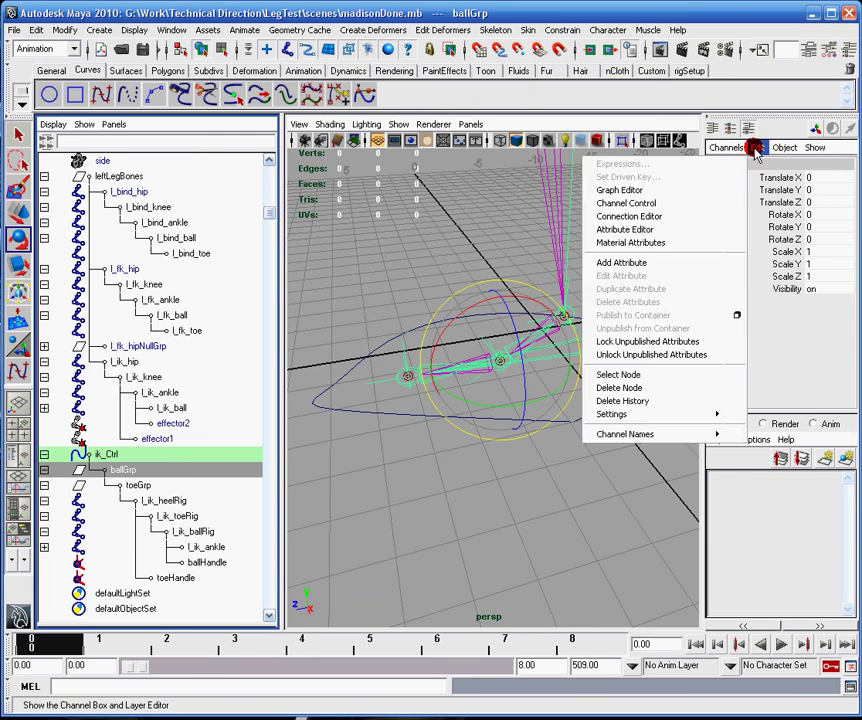
click(787, 188)
click(802, 227)
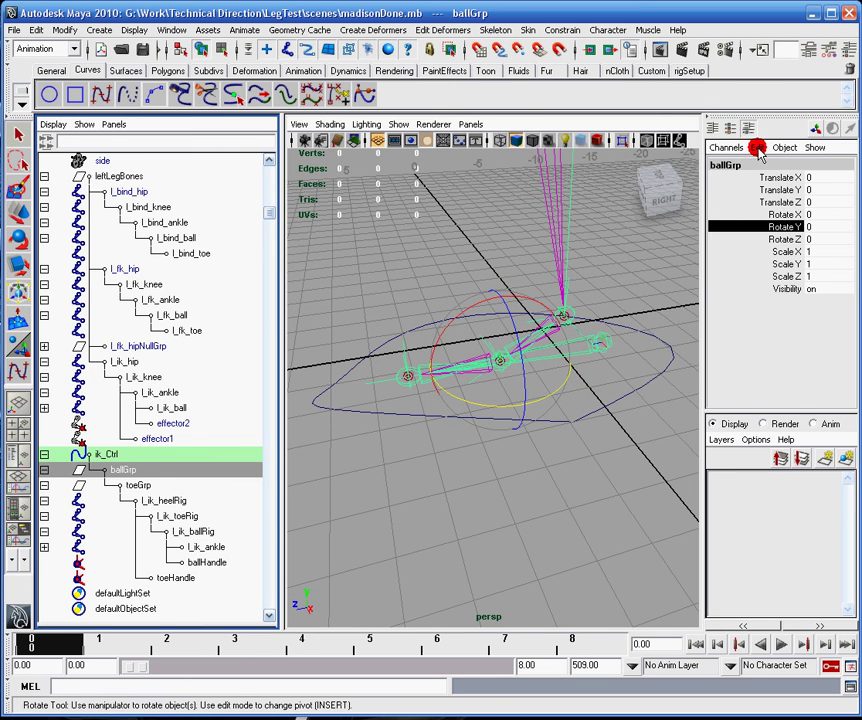
click(757, 147)
click(716, 164)
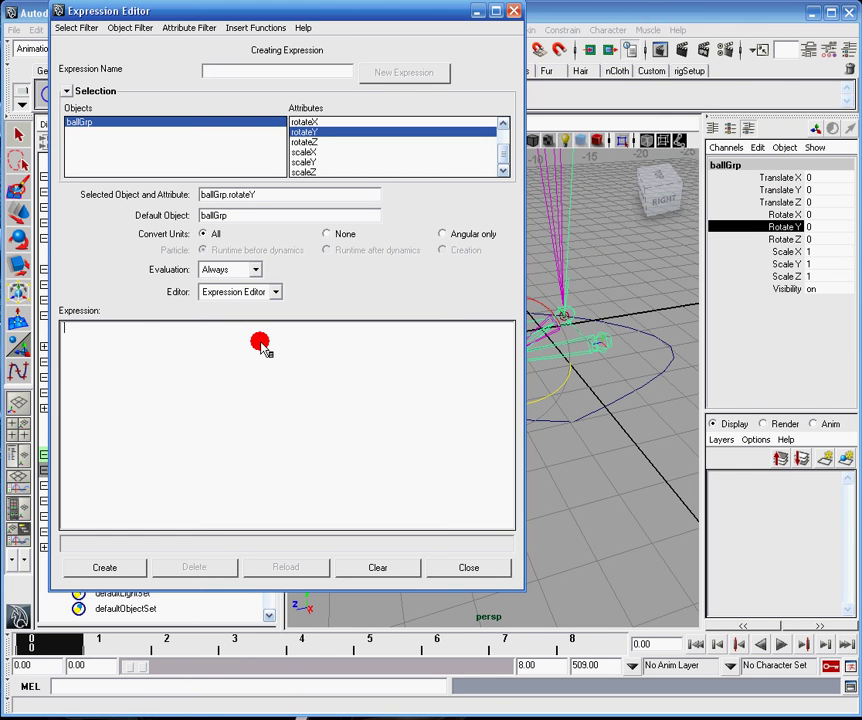
Enter the expression "ballGrp.rotateY = ik_Ctrl.ballSide;", enlarge the expression text for legibility, and create the expression.
text(ballGrp.rotateY = ctrl.ballSide;)
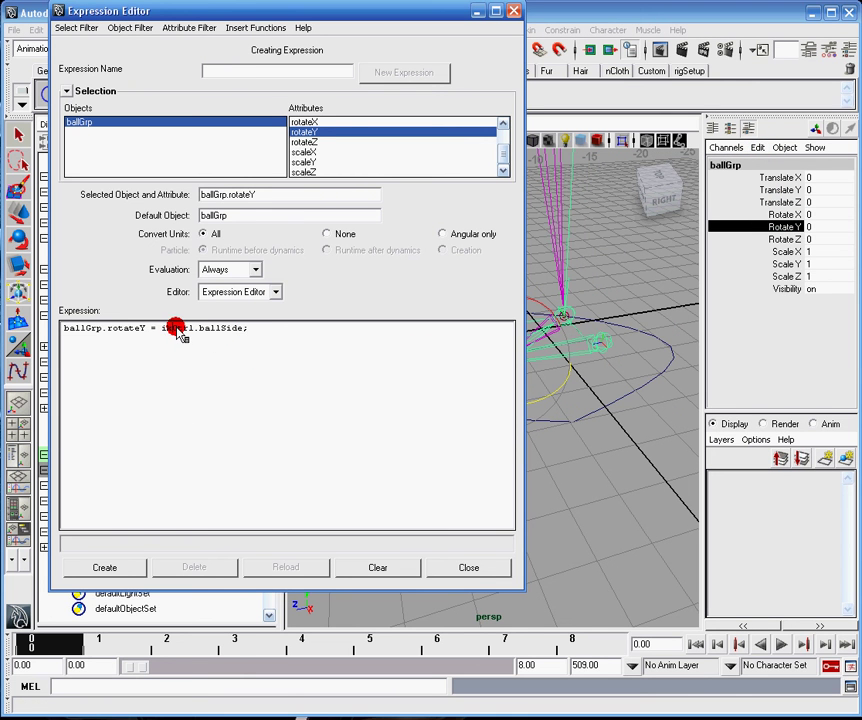
key(ctrl+a)
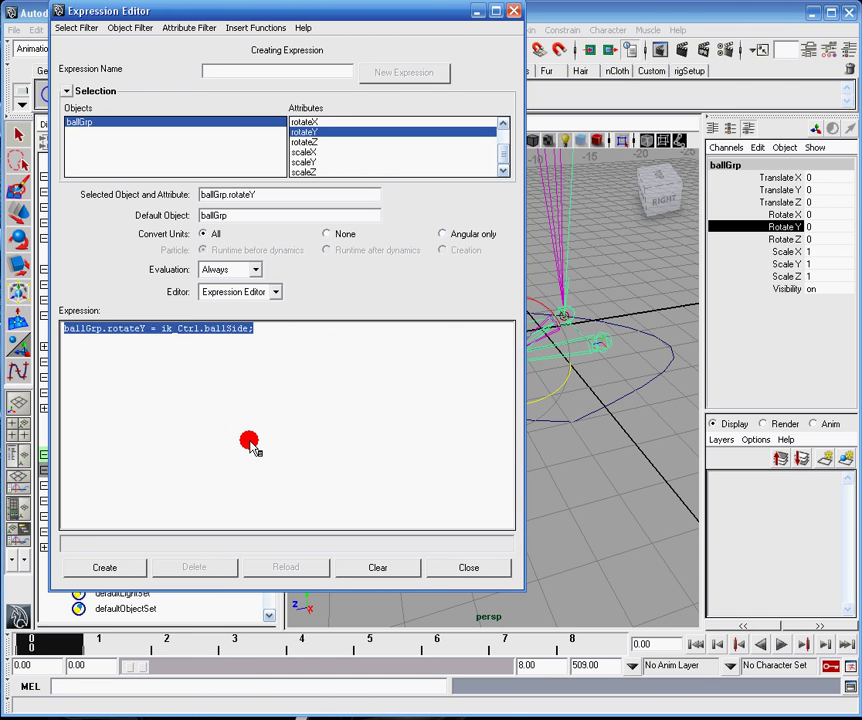
ctrl+scroll(248, 441, up, 3)
ctrl+scroll(250, 443, down, 1)
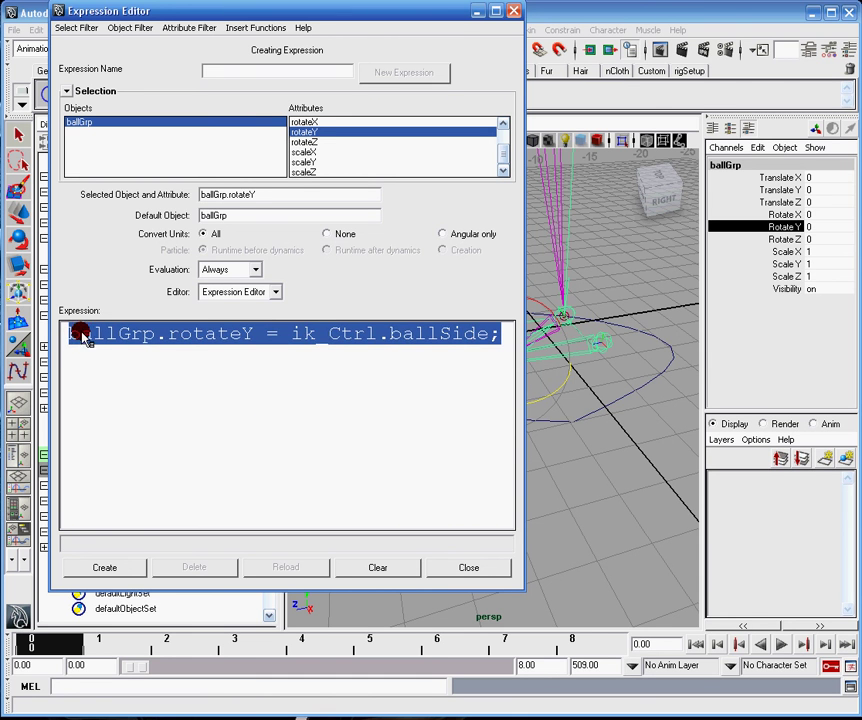
click(235, 382)
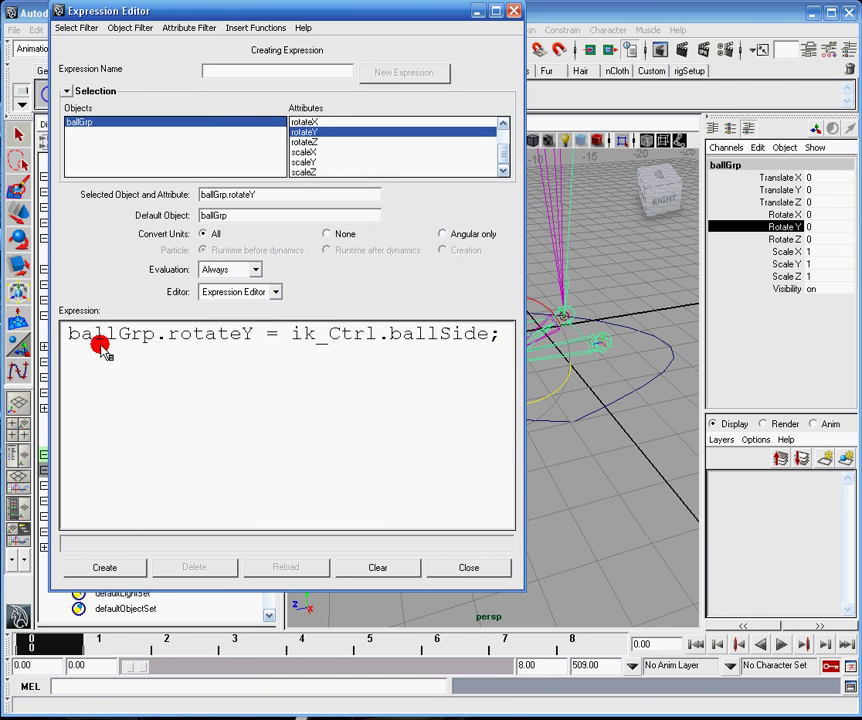
click(244, 339)
click(106, 568)
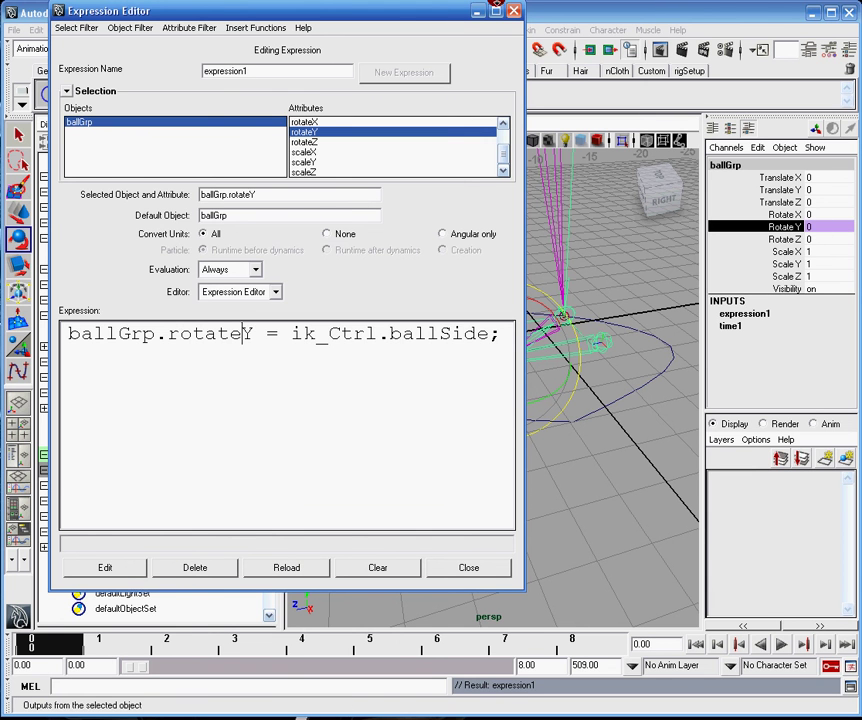
Select ik_Ctrl, test the foot's side swivel by varying its Ball Side value, and undo the change.
click(617, 401)
click(617, 401)
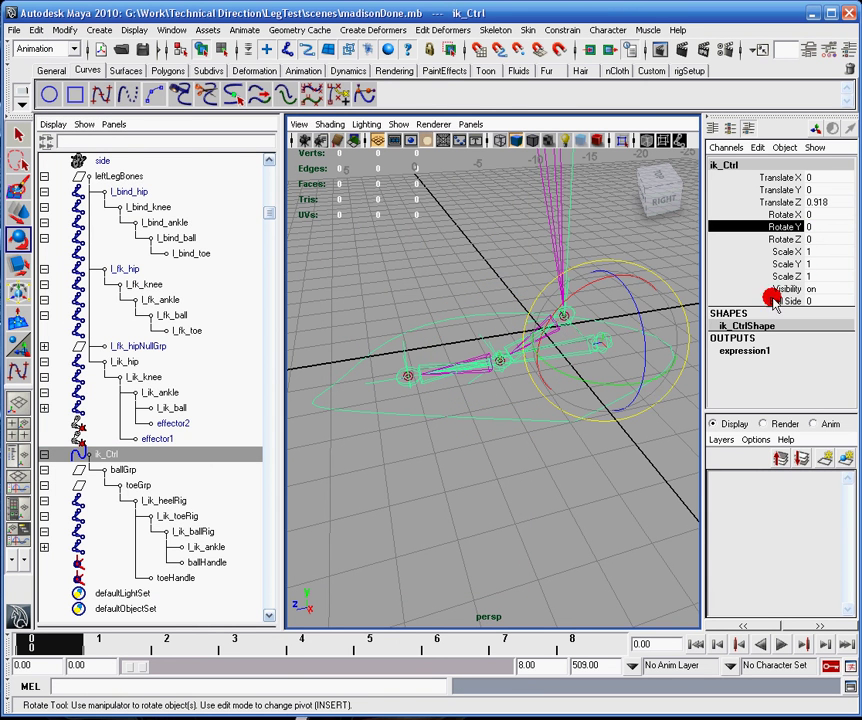
click(794, 300)
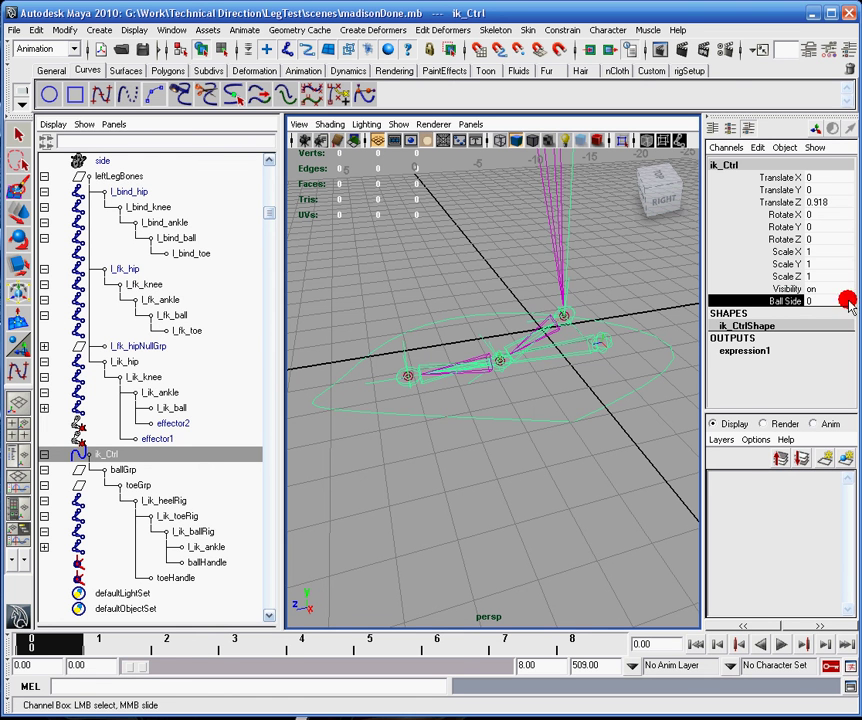
middle_drag(583, 292, 569, 275)
key(ctrl+z)
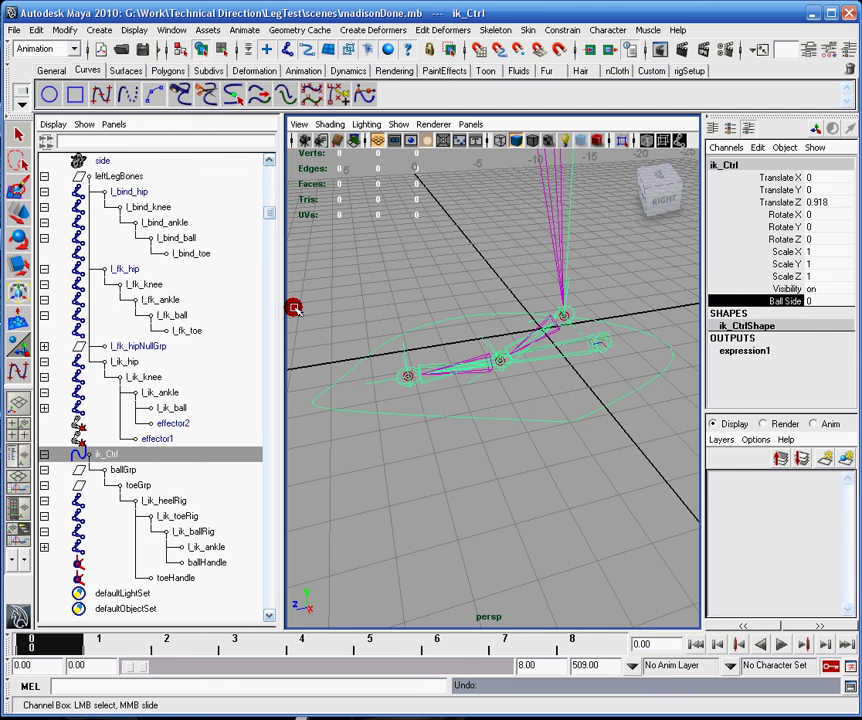
Move toeGrp's pivot to the toe joint at the tip of the foot and test-rotate the group about X.
click(136, 485)
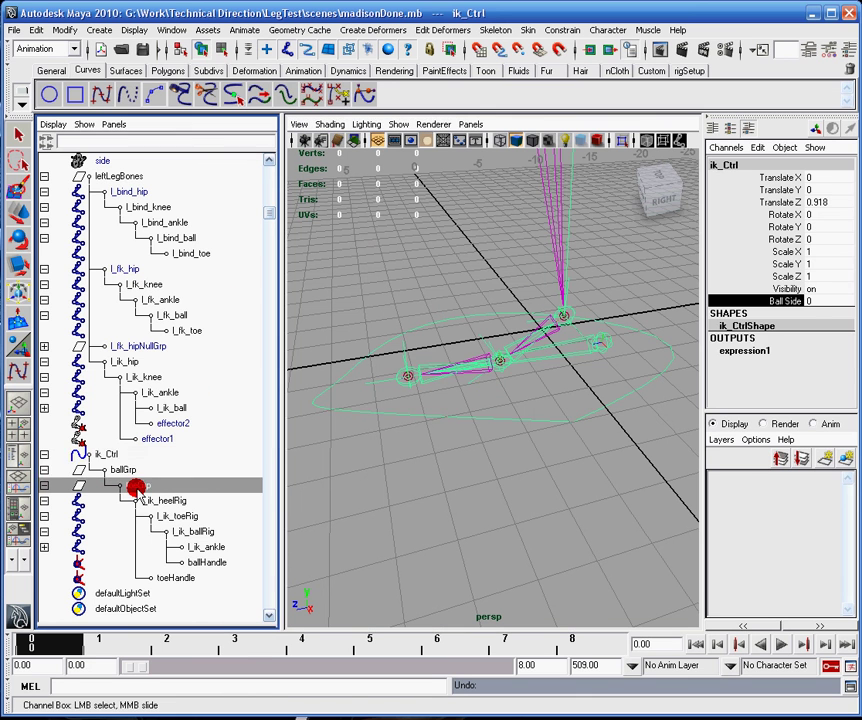
key(e)
key(Insert)
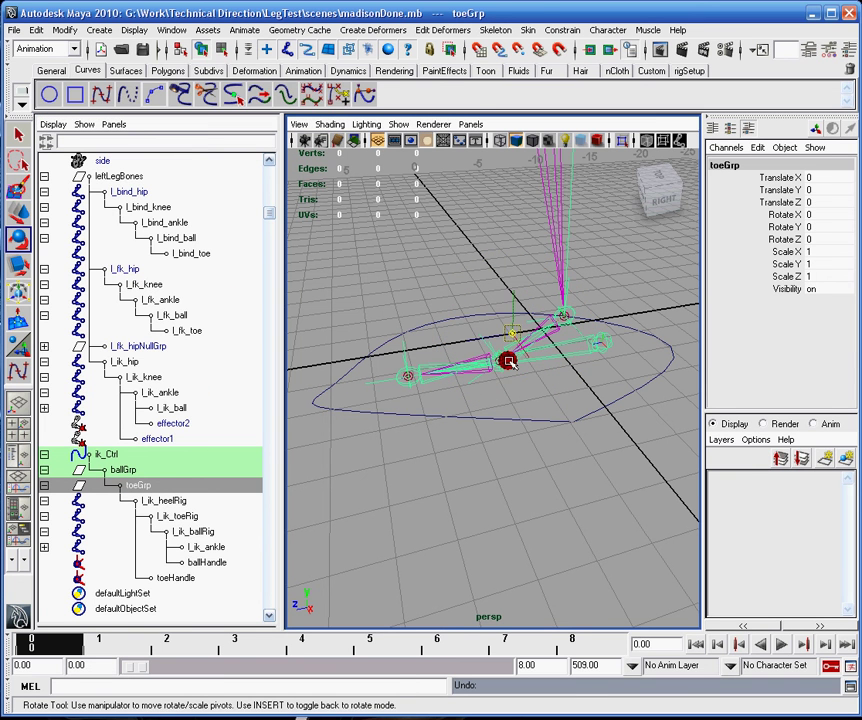
drag(512, 340, 408, 371)
key(Insert)
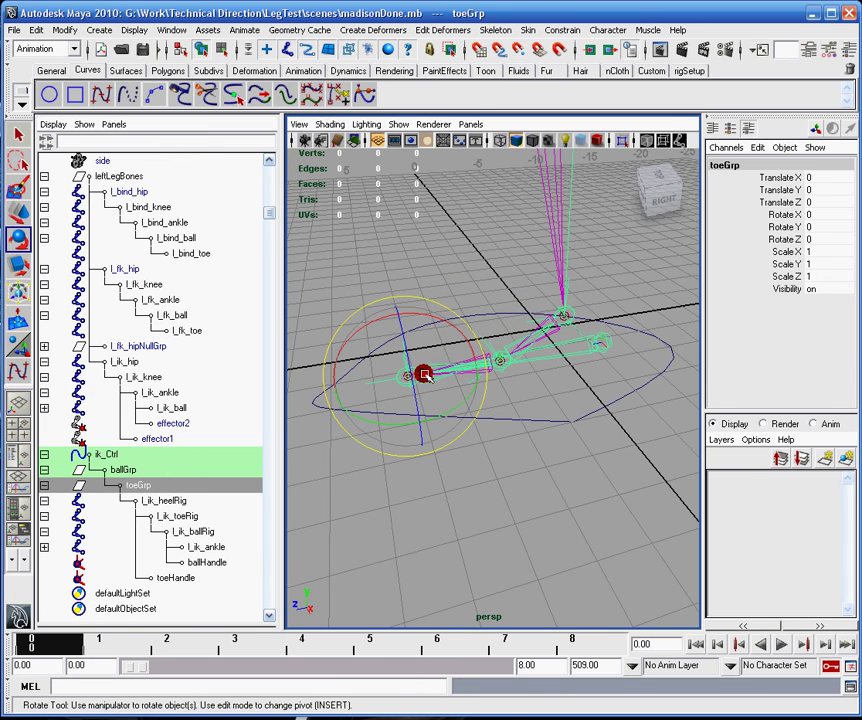
mouse_move(431, 323)
mouse_down()
mouse_move(404, 312)
mouse_move(444, 308)
mouse_move(377, 304)
mouse_move(377, 312)
mouse_move(427, 312)
mouse_move(379, 322)
mouse_move(441, 316)
mouse_up()
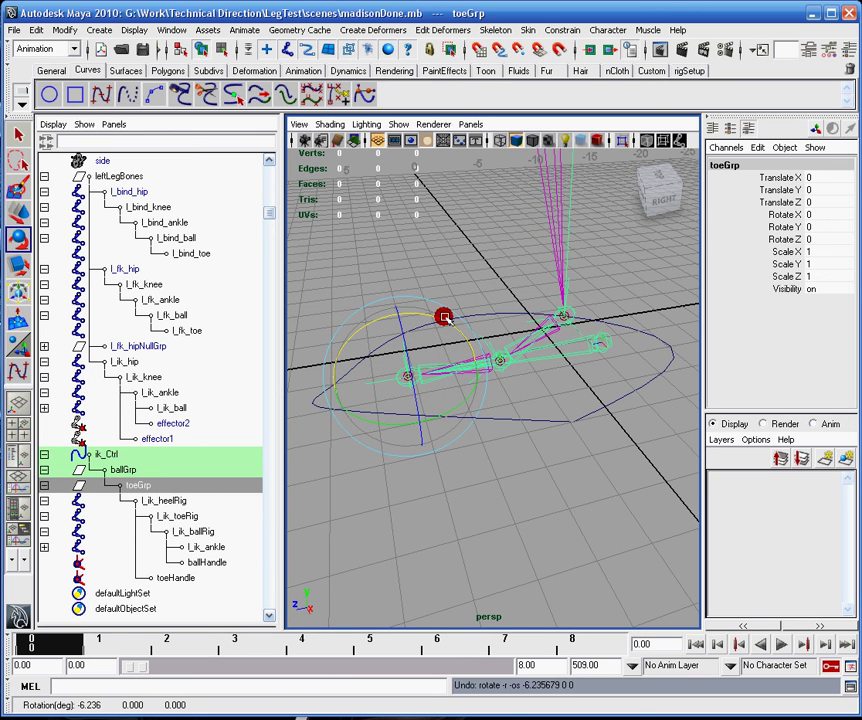